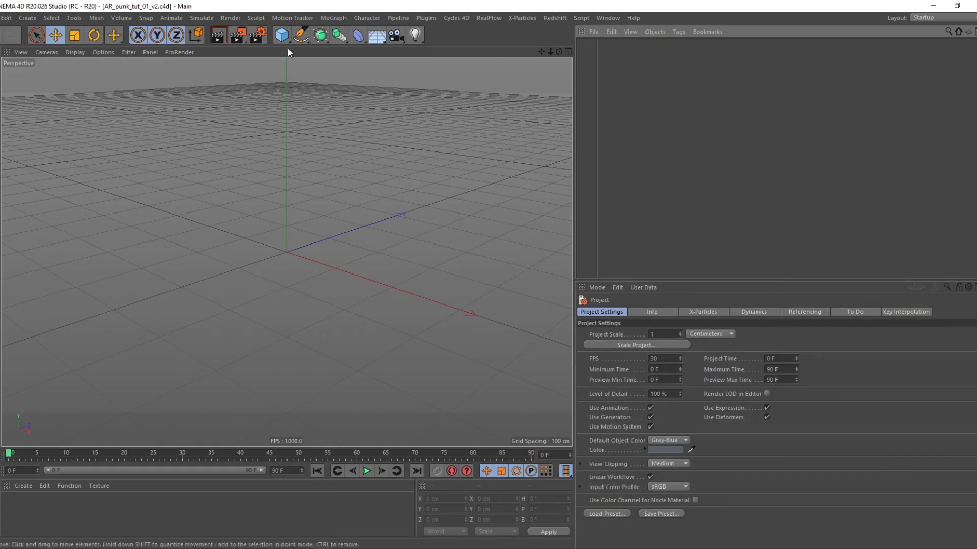
Step: Add a Motion Tracker to the scene and load IMG_3693.MOV as its footage
{"action": "left_click", "coordinate": [292, 17]}
{"action": "left_click", "coordinate": [305, 31]}
{"action": "left_click", "coordinate": [629, 59]}
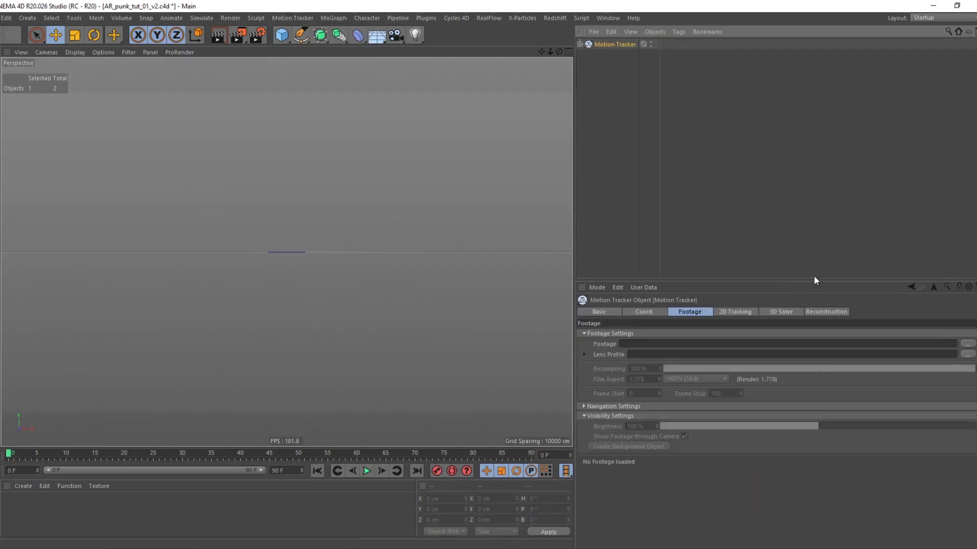
{"action": "left_click", "coordinate": [959, 343]}
{"action": "left_click", "coordinate": [966, 345]}
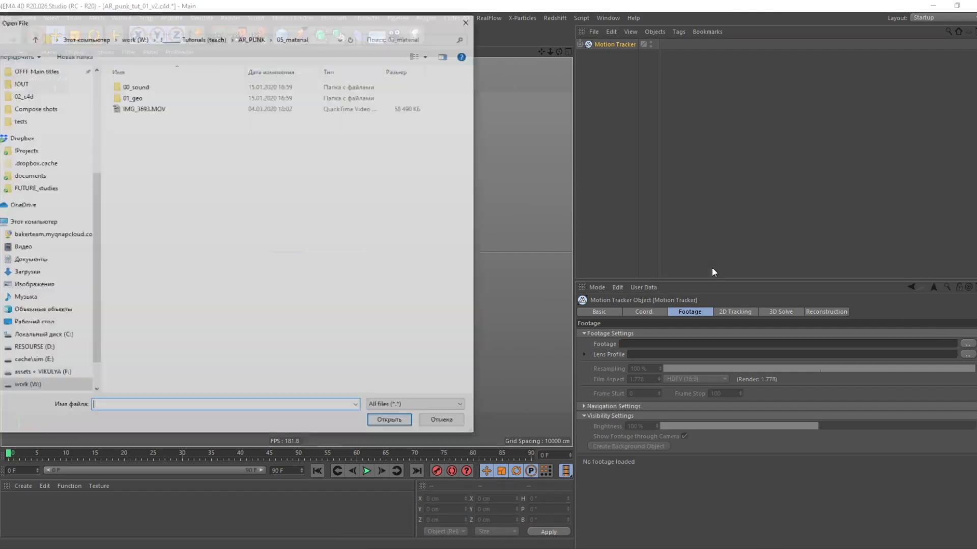
{"action": "double_click", "coordinate": [175, 107]}
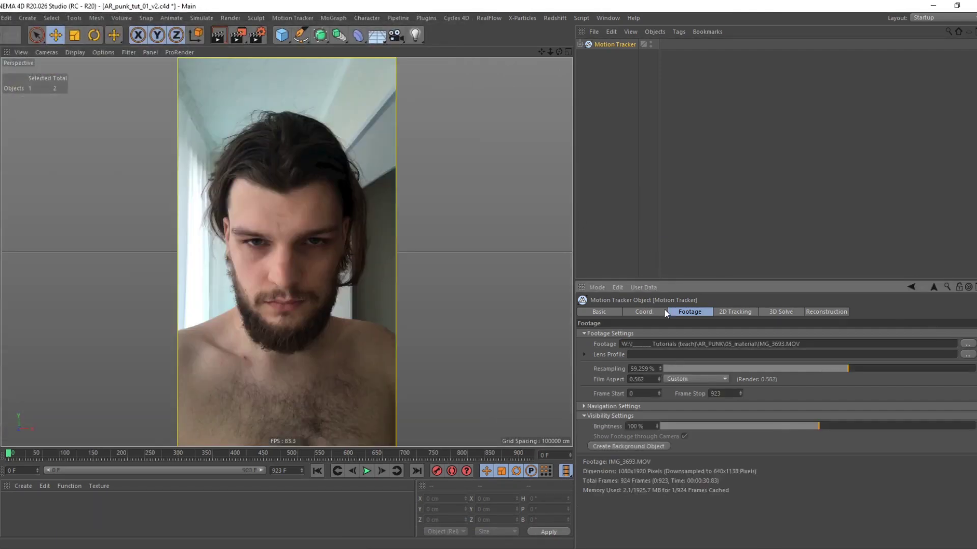
Step: Set the footage resampling to 75 % and bring up the Motion Tracker's 2D tracking settings
{"action": "type", "text": "75"}
{"action": "key", "text": "Return"}
{"action": "left_click", "coordinate": [639, 186]}
{"action": "left_click", "coordinate": [608, 45]}
{"action": "left_click", "coordinate": [726, 312]}
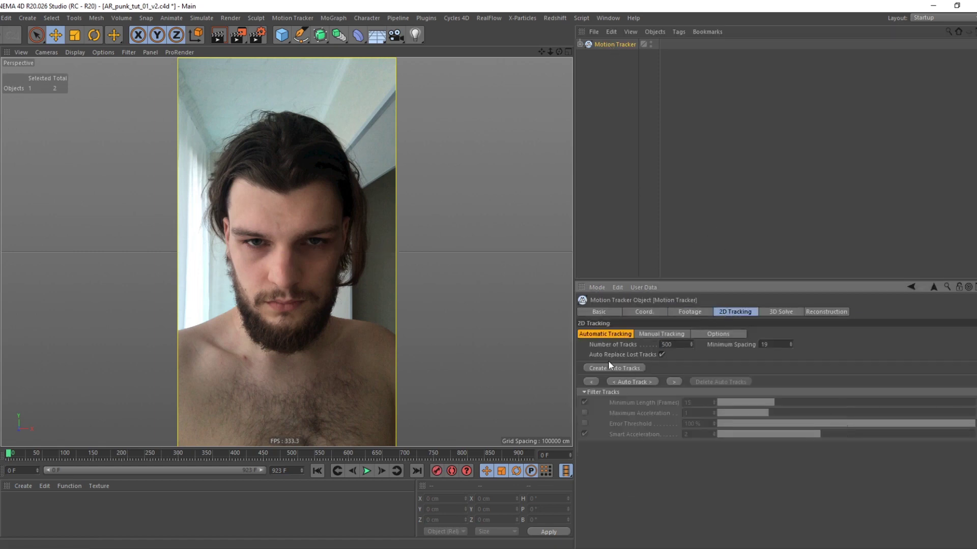
Step: Create automatic tracks at frames 0, 50 and 100 of the footage
{"action": "left_click", "coordinate": [594, 369]}
{"action": "left_click_drag", "start_coordinate": [568, 458], "coordinate": [497, 457]}
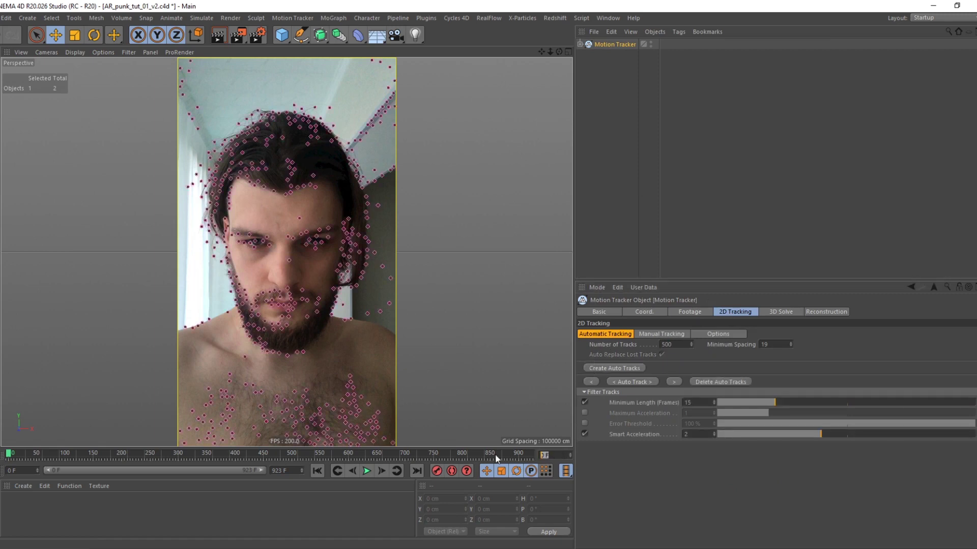
{"action": "key", "text": "Return"}
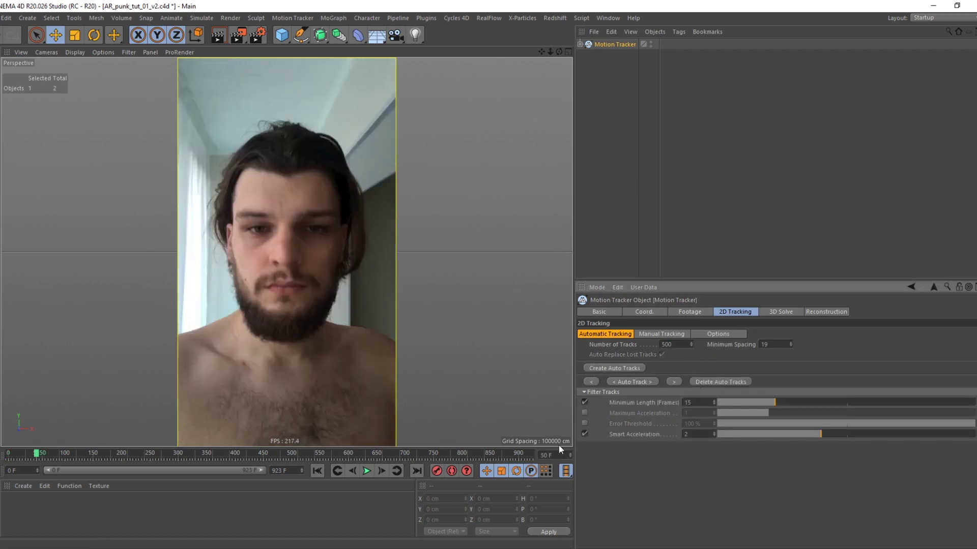
{"action": "left_click", "coordinate": [614, 370]}
{"action": "left_click", "coordinate": [559, 455]}
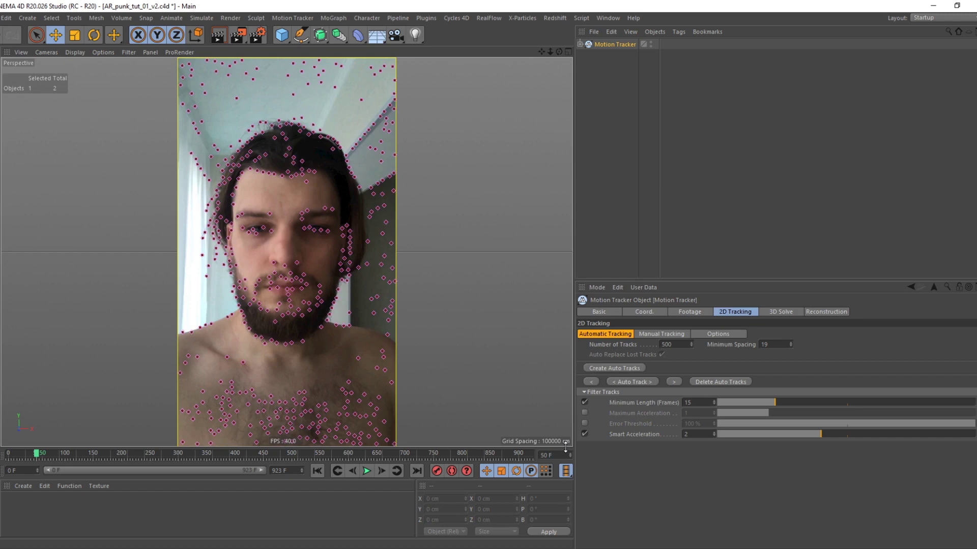
{"action": "type", "text": "+50"}
{"action": "key", "text": "Return"}
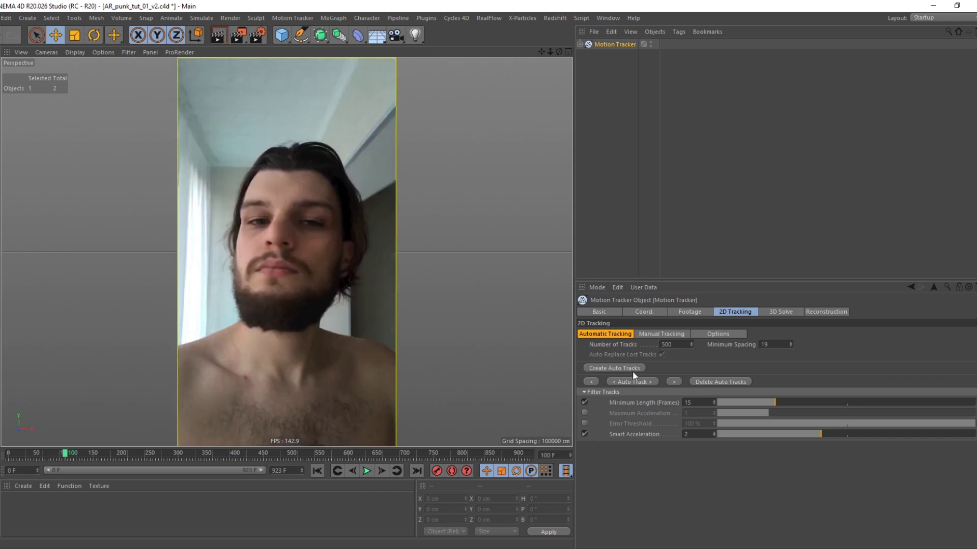
{"action": "left_click", "coordinate": [630, 371]}
Step: Keep creating automatic tracks at 50-frame intervals along the rest of the footage
{"action": "left_click", "coordinate": [559, 455]}
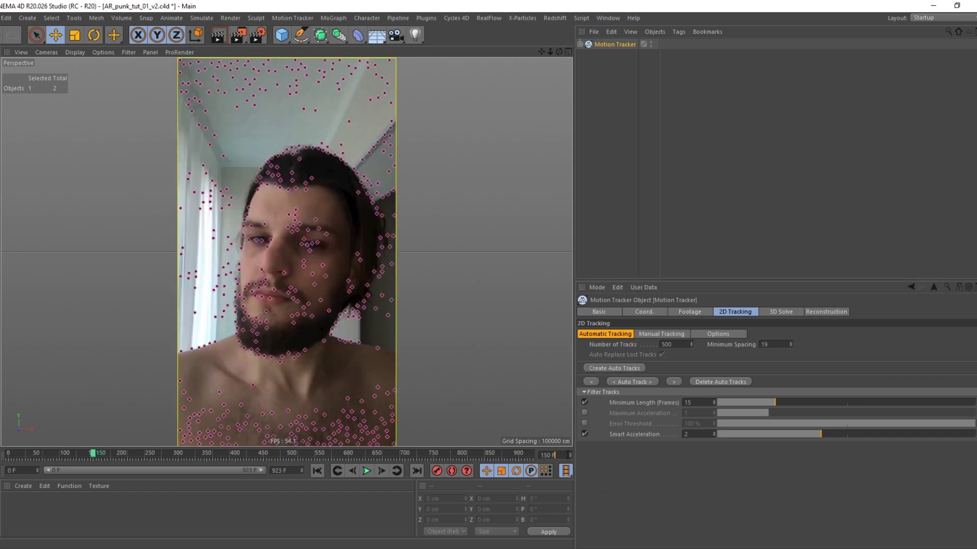
{"action": "type", "text": "+50"}
{"action": "key", "text": "Return"}
{"action": "left_click", "coordinate": [614, 368]}
{"action": "key", "text": "Return"}
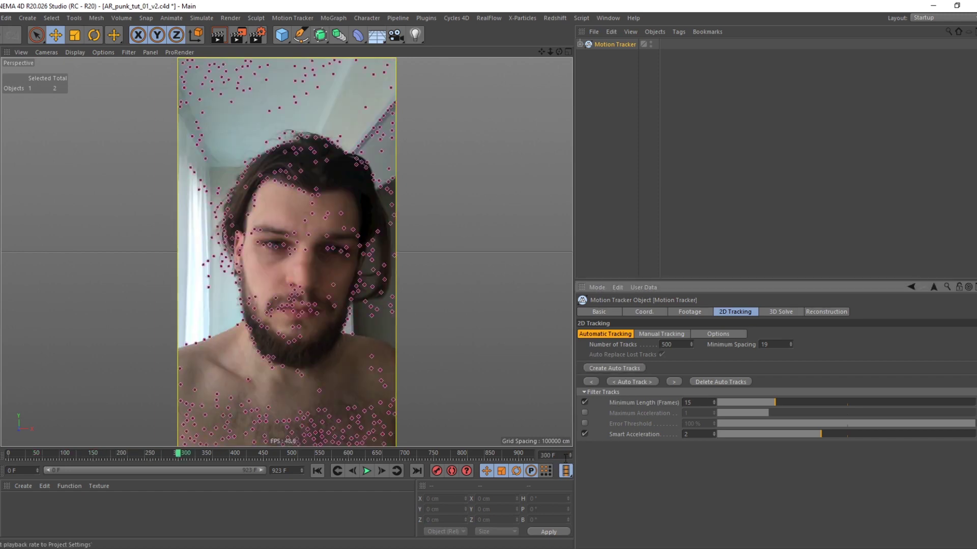
{"action": "key", "text": "Return"}
{"action": "left_click", "coordinate": [613, 368]}
{"action": "left_click", "coordinate": [562, 454]}
{"action": "type", "text": "+50"}
{"action": "key", "text": "Return"}
{"action": "left_click", "coordinate": [614, 368]}
{"action": "left_click", "coordinate": [560, 456]}
{"action": "type", "text": "+50"}
{"action": "key", "text": "Return"}
{"action": "left_click", "coordinate": [614, 367]}
{"action": "left_click", "coordinate": [560, 455]}
{"action": "type", "text": "+50"}
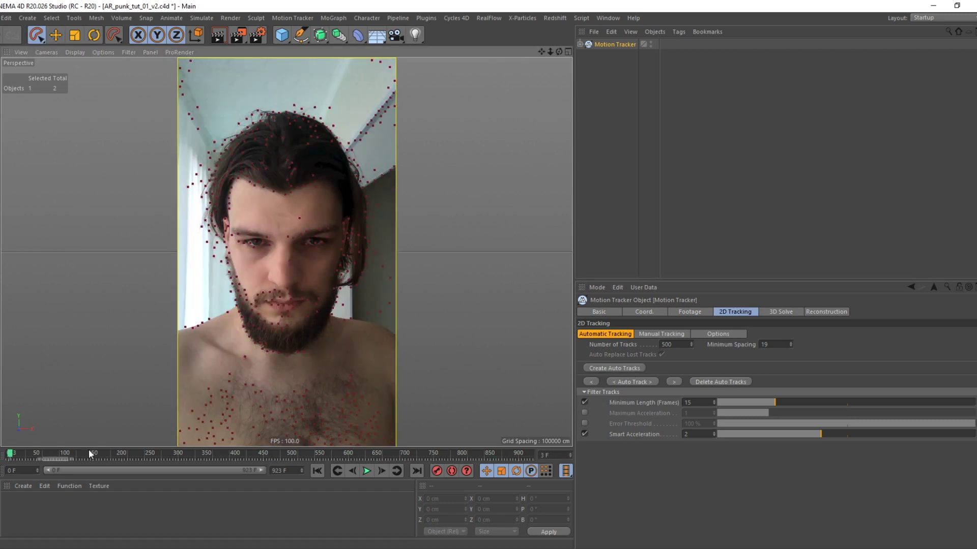
Step: At frame 0, delete the tracks on the shoulders, chest and room background around the head
{"action": "left_click_drag", "start_coordinate": [37, 453], "coordinate": [86, 459]}
{"action": "key", "text": "shift+f"}
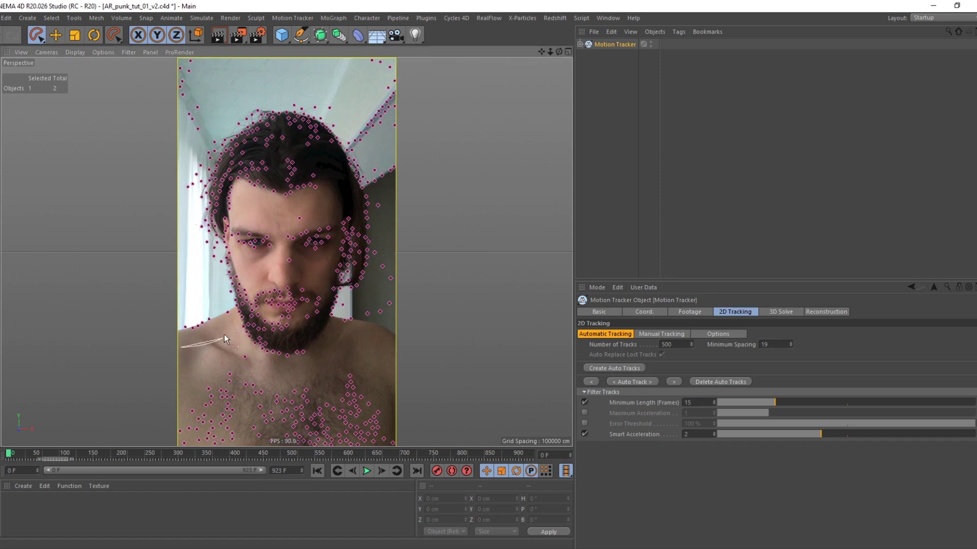
{"action": "mouse_move", "coordinate": [194, 361]}
{"action": "left_mouse_down"}
{"action": "mouse_move", "coordinate": [267, 358]}
{"action": "mouse_move", "coordinate": [406, 444]}
{"action": "mouse_move", "coordinate": [126, 395]}
{"action": "mouse_move", "coordinate": [284, 430]}
{"action": "mouse_move", "coordinate": [168, 433]}
{"action": "left_mouse_up"}
{"action": "key", "text": "Delete"}
{"action": "key", "text": "Delete"}
{"action": "mouse_move", "coordinate": [340, 326]}
{"action": "left_mouse_down"}
{"action": "mouse_move", "coordinate": [370, 283]}
{"action": "mouse_move", "coordinate": [376, 230]}
{"action": "mouse_move", "coordinate": [351, 131]}
{"action": "mouse_move", "coordinate": [472, 270]}
{"action": "mouse_move", "coordinate": [347, 337]}
{"action": "left_mouse_up"}
{"action": "key", "text": "Delete"}
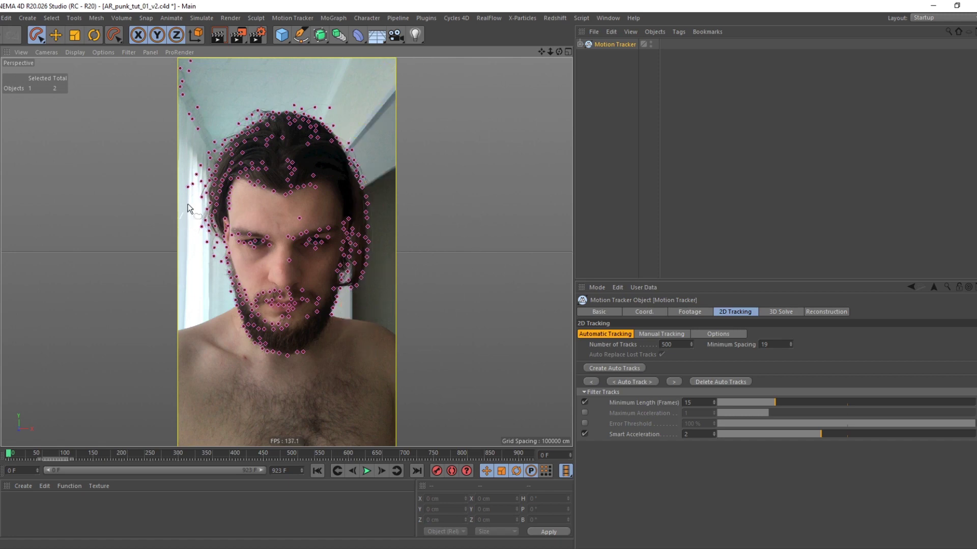
{"action": "mouse_move", "coordinate": [224, 161]}
{"action": "left_mouse_down"}
{"action": "mouse_move", "coordinate": [209, 69]}
{"action": "mouse_move", "coordinate": [201, 155]}
{"action": "left_mouse_up"}
{"action": "key", "text": "Delete"}
{"action": "mouse_move", "coordinate": [321, 86]}
{"action": "left_mouse_down"}
{"action": "mouse_move", "coordinate": [304, 112]}
{"action": "mouse_move", "coordinate": [342, 114]}
{"action": "left_mouse_up"}
Step: Run the automatic 2D tracking and check the resulting tracks across the footage
{"action": "left_click", "coordinate": [633, 383]}
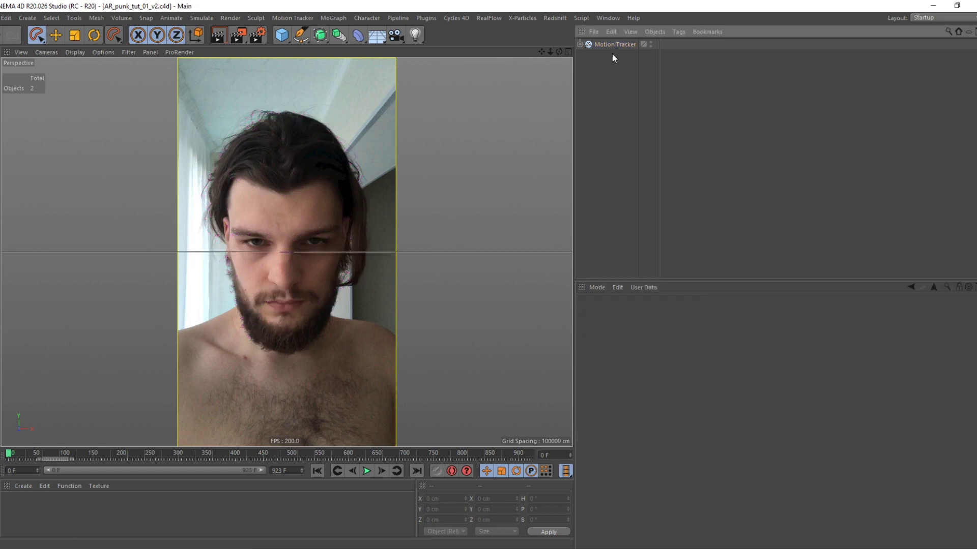
{"action": "left_click", "coordinate": [366, 471]}
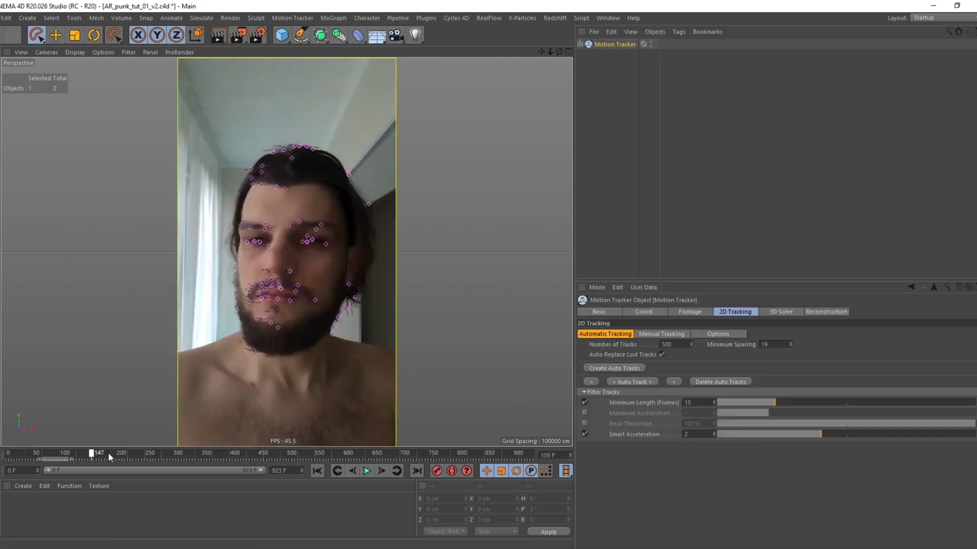
{"action": "left_click_drag", "start_coordinate": [515, 464], "coordinate": [5, 476]}
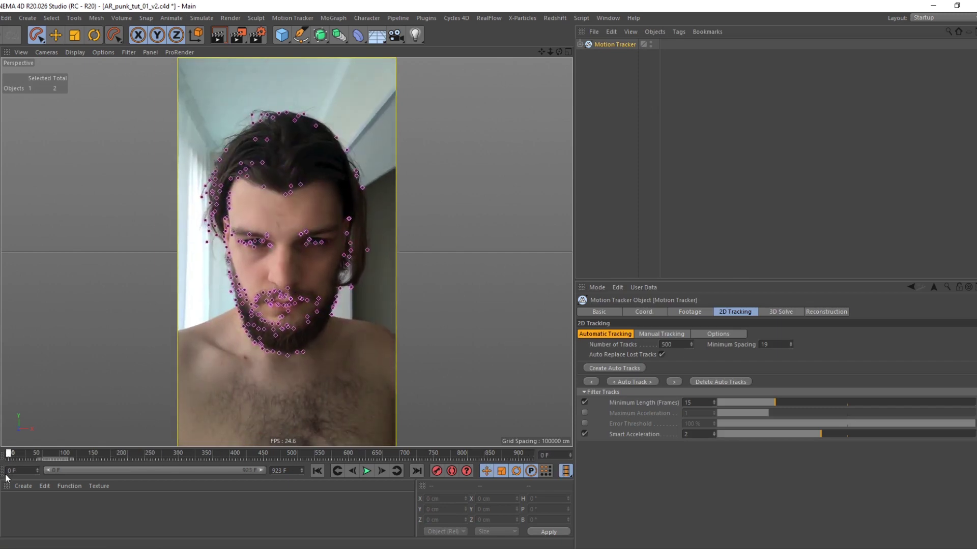
{"action": "left_click", "coordinate": [656, 136]}
{"action": "left_click", "coordinate": [616, 45]}
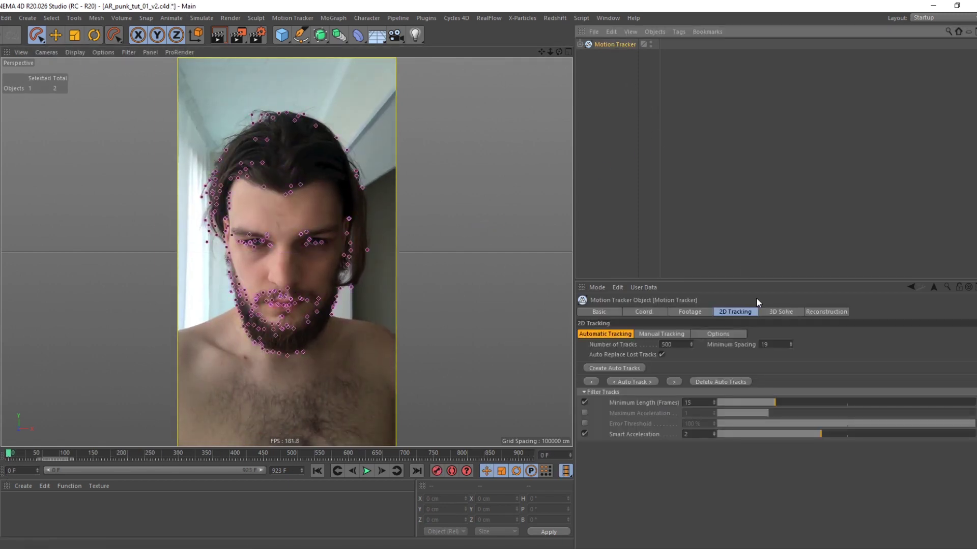
Step: Run the 3D solver in Full 3D Reconstruction mode with an unknown but constant focal length
{"action": "left_click", "coordinate": [784, 313]}
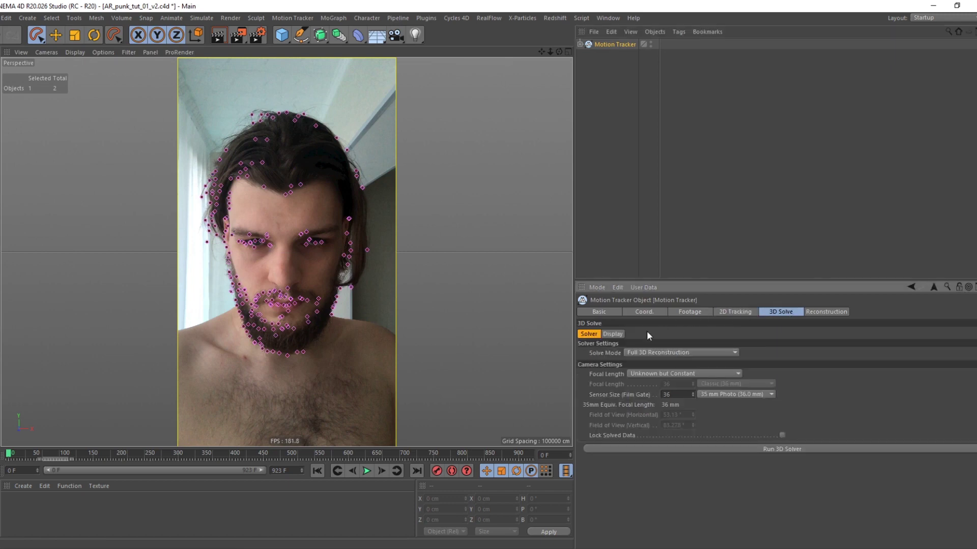
{"action": "left_click", "coordinate": [762, 449]}
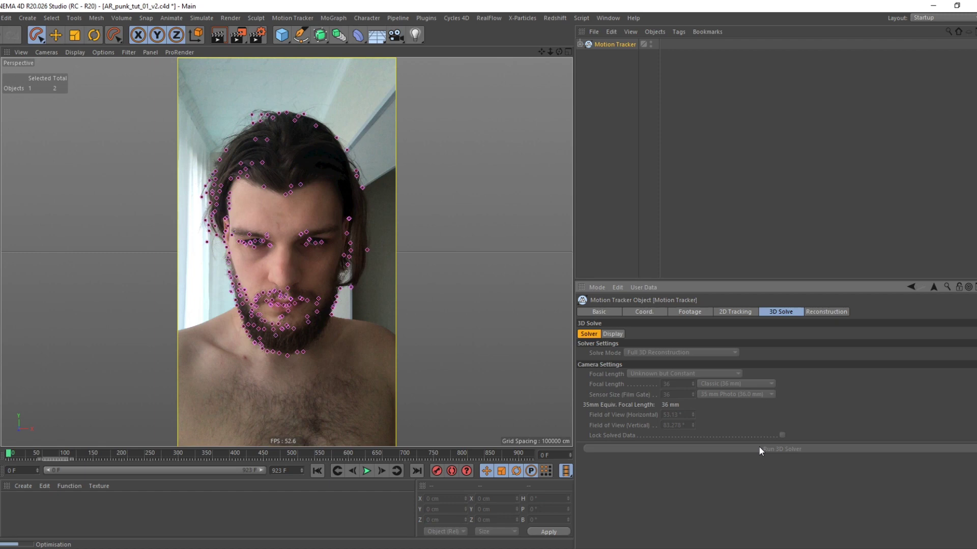
{"action": "key", "text": "e"}
{"action": "left_click", "coordinate": [544, 153]}
Step: Review how the solved 3D features follow the head through the timeline
{"action": "mouse_move", "coordinate": [11, 454]}
{"action": "left_mouse_down"}
{"action": "mouse_move", "coordinate": [90, 444]}
{"action": "mouse_move", "coordinate": [407, 449]}
{"action": "mouse_move", "coordinate": [531, 464]}
{"action": "mouse_move", "coordinate": [483, 464]}
{"action": "left_mouse_up"}
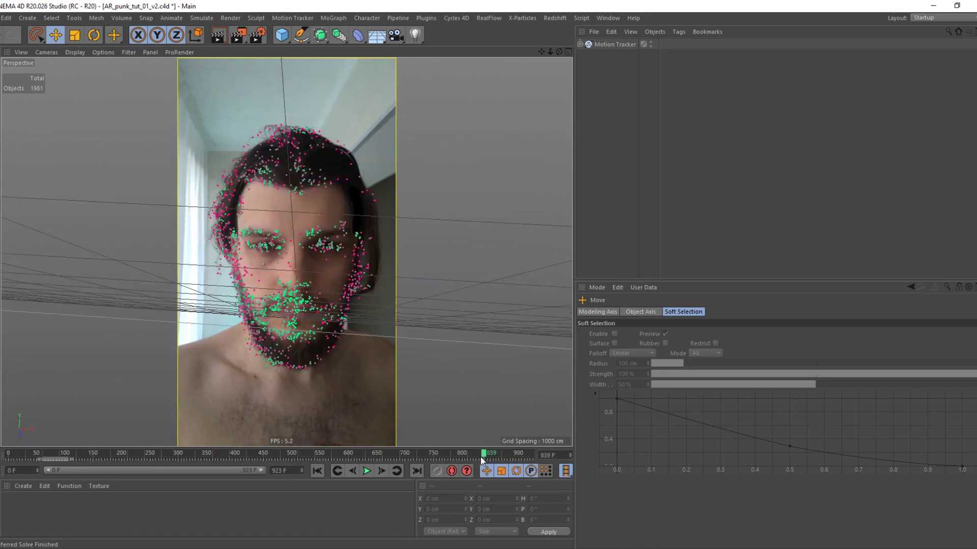
{"action": "left_click", "coordinate": [366, 471]}
{"action": "left_click", "coordinate": [366, 471]}
{"action": "left_click_drag", "start_coordinate": [500, 448], "coordinate": [10, 454]}
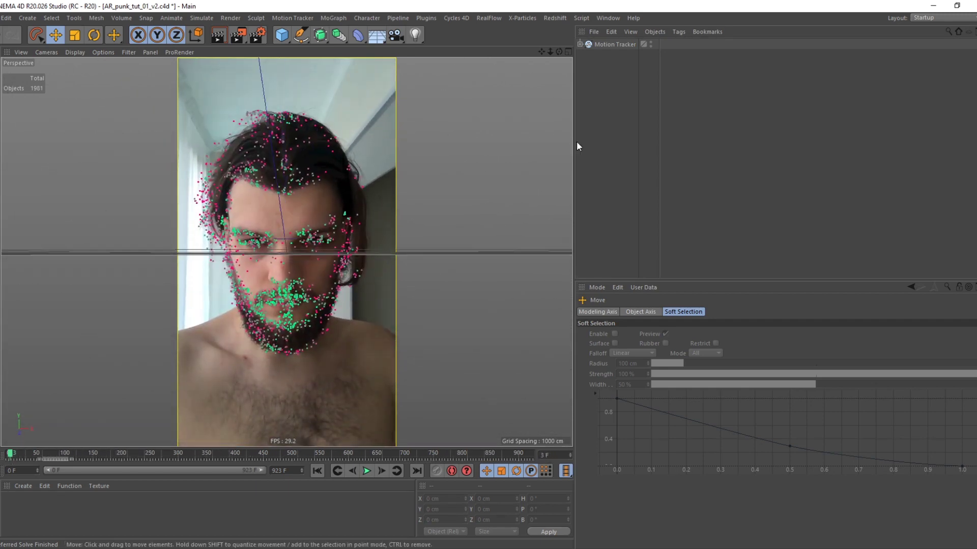
Step: Expand the Motion Tracker hierarchy and reveal its advanced reconstruction and meshing settings
{"action": "left_click", "coordinate": [580, 44]}
{"action": "left_click", "coordinate": [615, 44]}
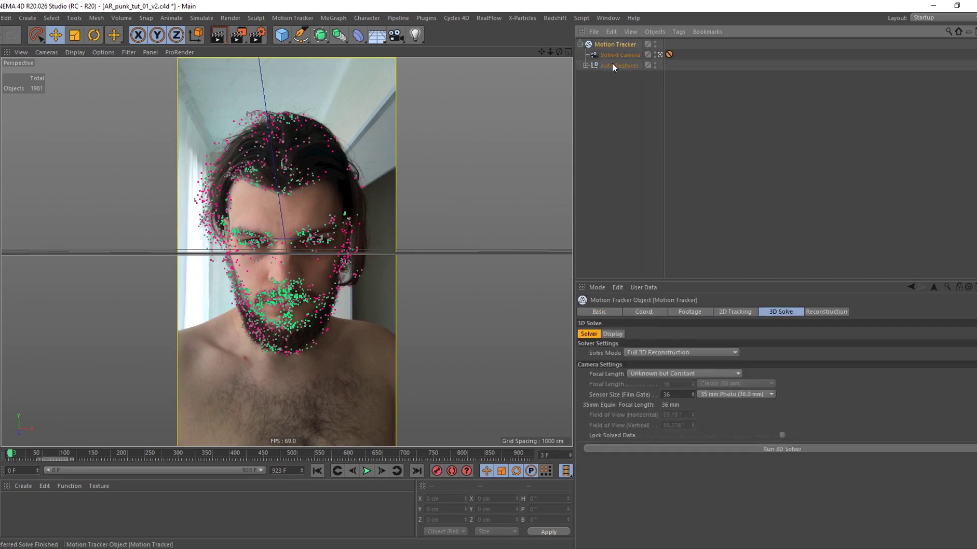
{"action": "left_click", "coordinate": [600, 125]}
{"action": "left_click", "coordinate": [619, 44]}
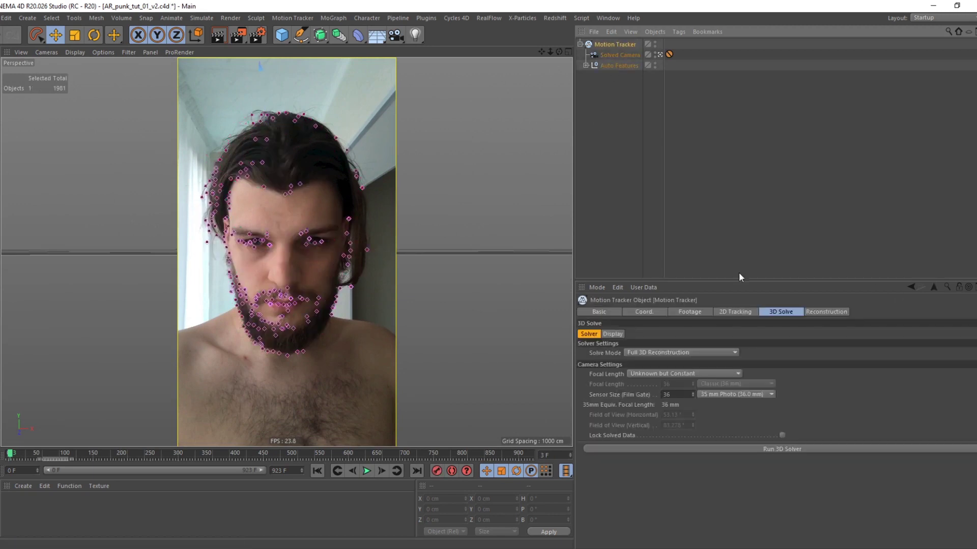
{"action": "left_click", "coordinate": [821, 312]}
{"action": "left_click_drag", "start_coordinate": [813, 280], "coordinate": [813, 181]}
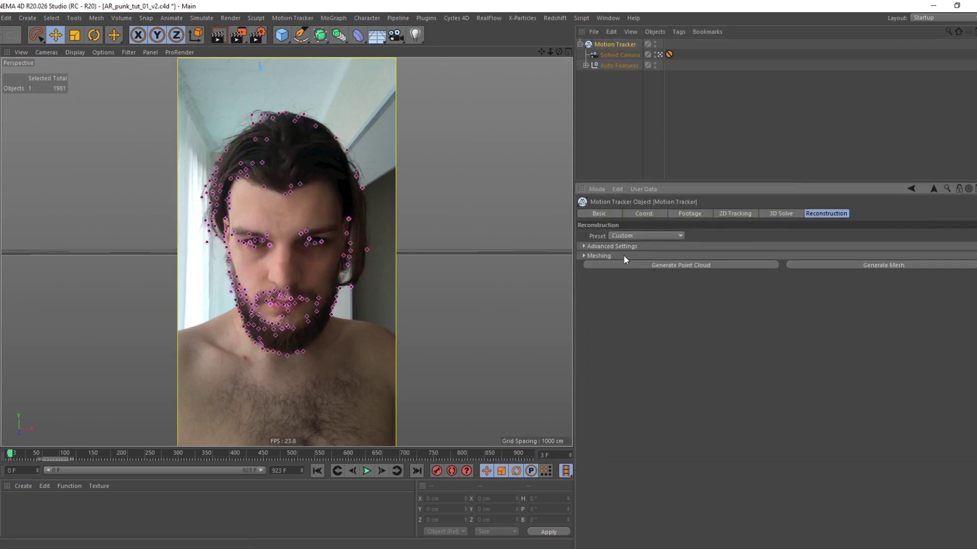
{"action": "left_click", "coordinate": [611, 255]}
{"action": "left_click", "coordinate": [611, 245]}
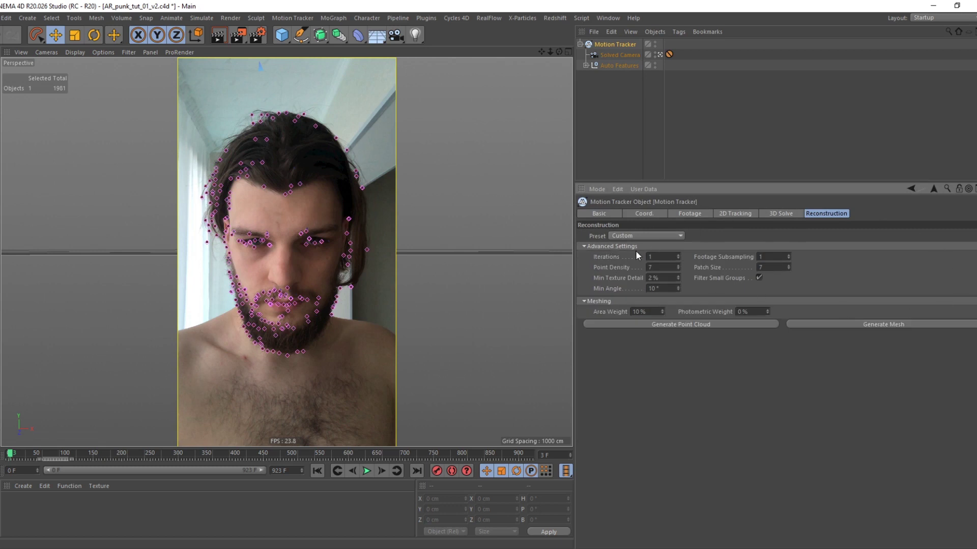
Step: Set the reconstruction's point density to 5, disable filtering of small groups, and generate the point cloud
{"action": "left_click", "coordinate": [768, 268]}
{"action": "type", "text": "5"}
{"action": "key", "text": "ctrl+s"}
{"action": "left_click", "coordinate": [673, 324]}
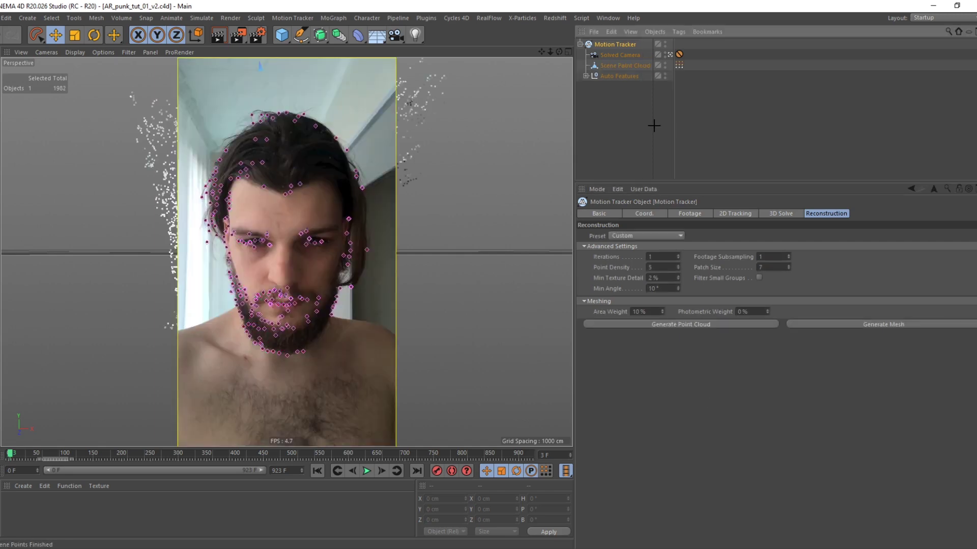
Step: Check the generated point cloud over the timeline, return to frame 0 and save the project
{"action": "left_click_drag", "start_coordinate": [84, 452], "coordinate": [122, 452]}
{"action": "key", "text": "shift+f"}
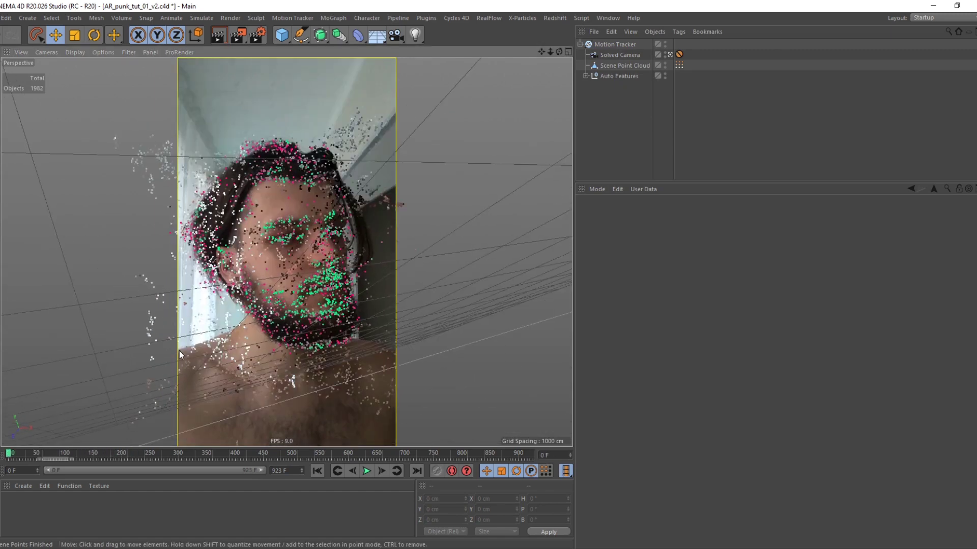
{"action": "key", "text": "ctrl+s"}
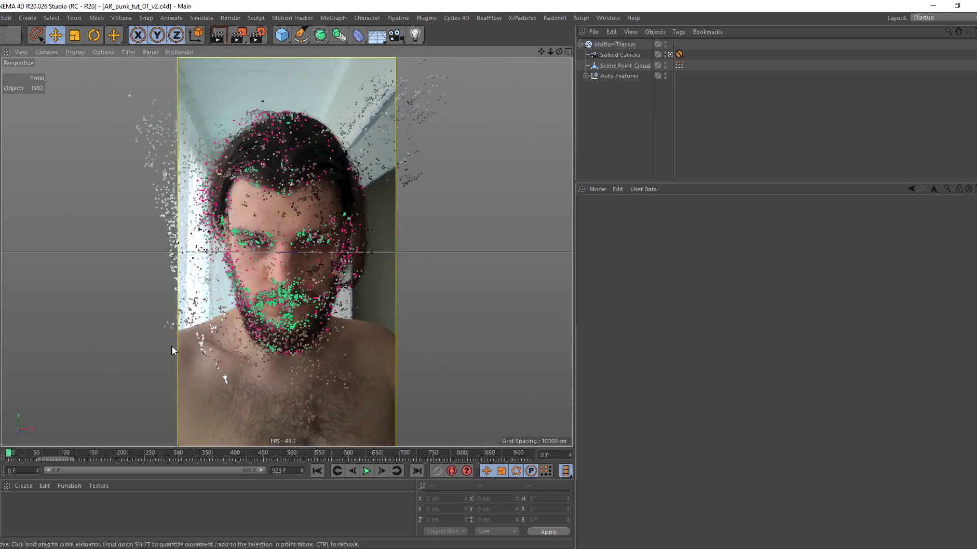
Step: Set the meshing photometric weight to 10 % and generate the scene mesh
{"action": "left_click", "coordinate": [630, 45]}
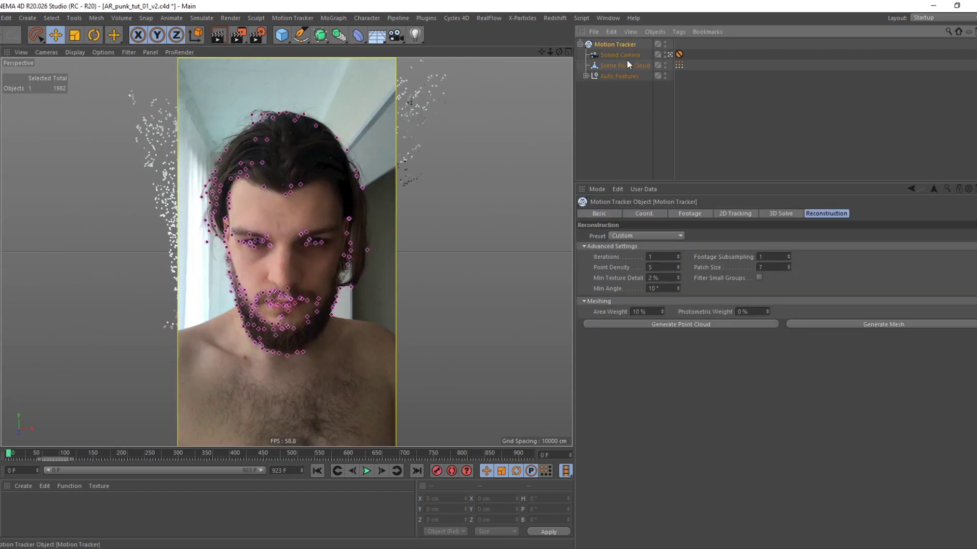
{"action": "left_click", "coordinate": [760, 311]}
{"action": "type", "text": "1"}
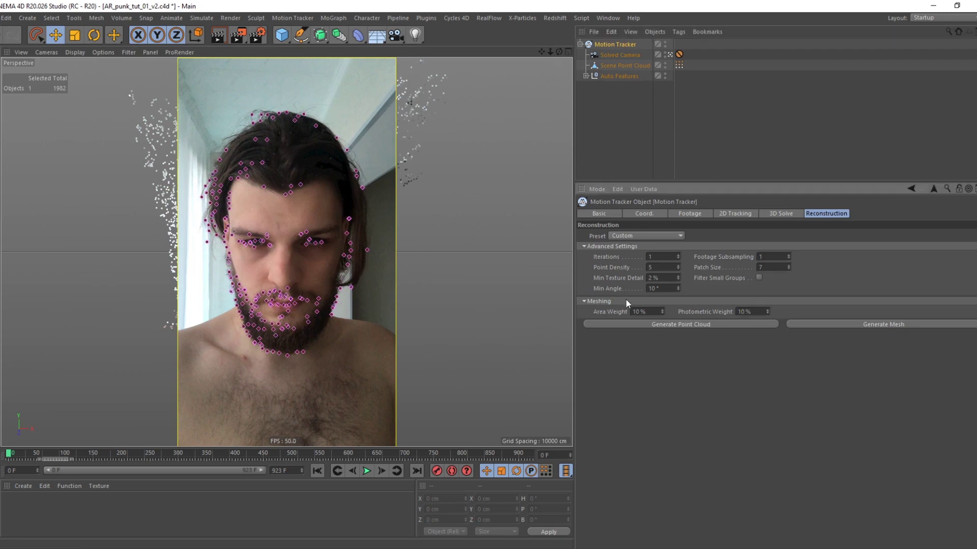
{"action": "key", "text": "ctrl+s"}
{"action": "left_click", "coordinate": [801, 324]}
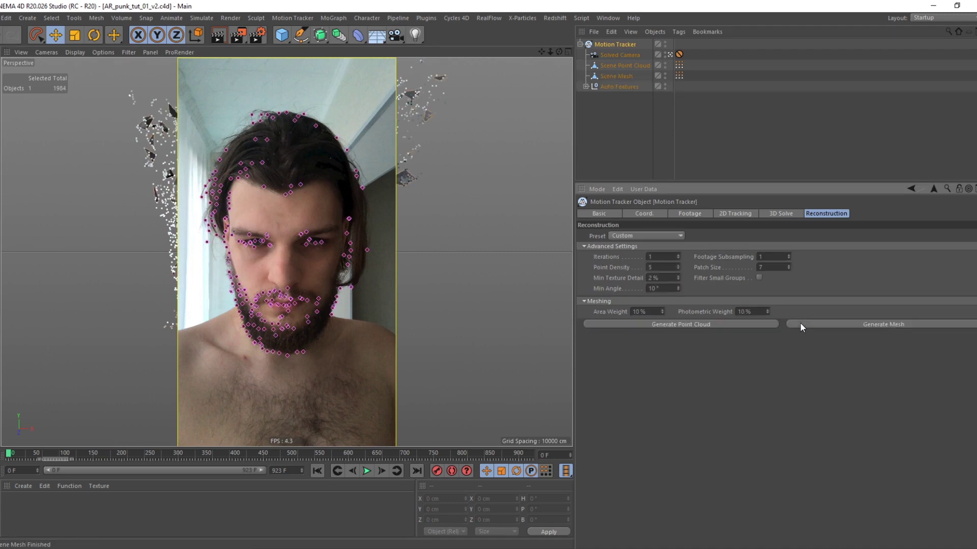
Step: Hide the Auto Features group and the Scene Point Cloud so only the mesh shows over the footage
{"action": "left_click", "coordinate": [658, 111]}
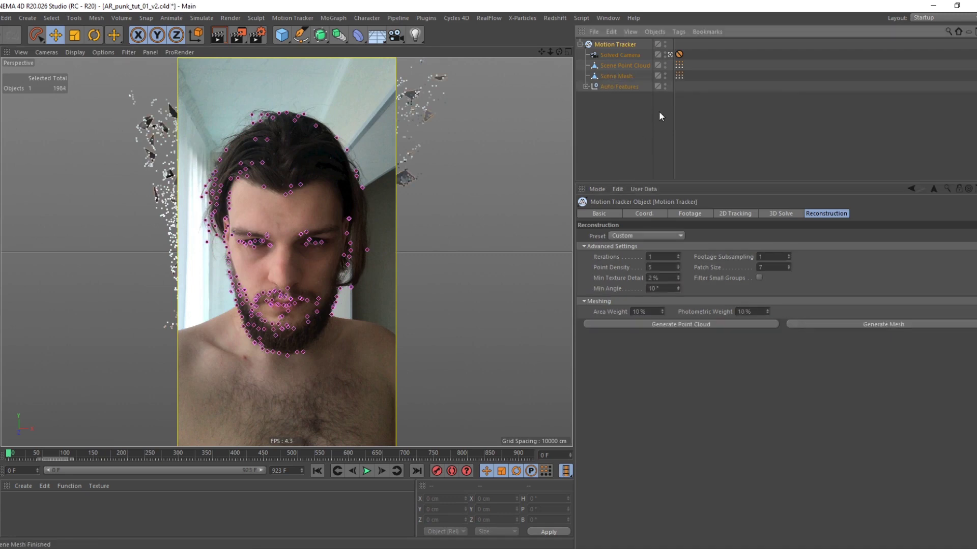
{"action": "key", "text": "F8"}
{"action": "left_click", "coordinate": [664, 85]}
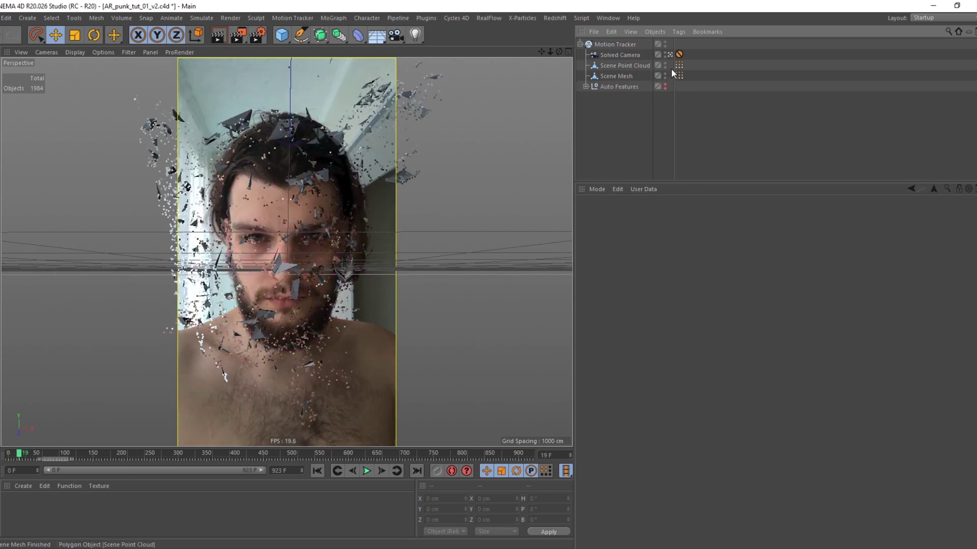
{"action": "left_click", "coordinate": [664, 66], "text": "alt"}
Step: Duplicate the Scene Mesh inside the Motion Tracker hierarchy and rename the copy mesh
{"action": "left_click_drag", "start_coordinate": [630, 77], "coordinate": [628, 60], "text": "ctrl"}
{"action": "left_click", "coordinate": [625, 115]}
{"action": "left_click", "coordinate": [647, 69]}
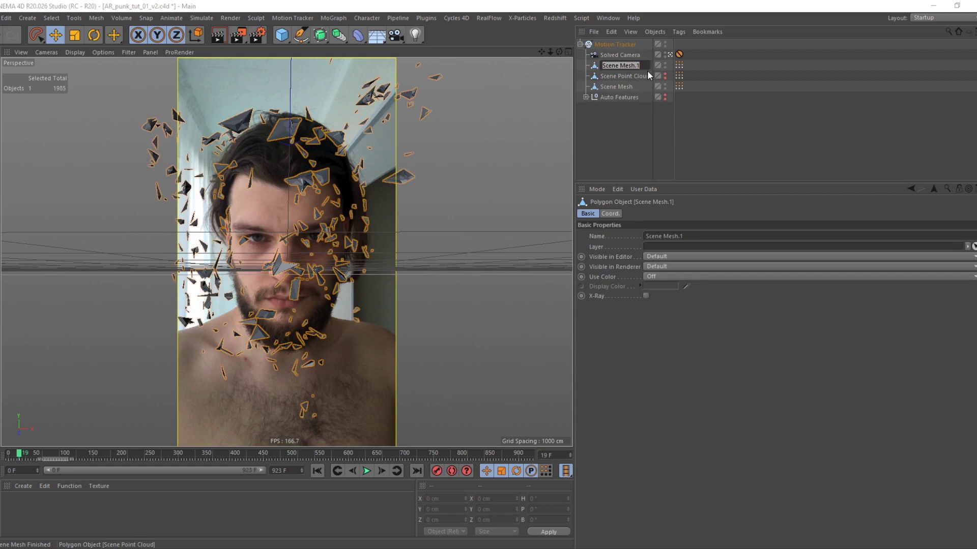
{"action": "double_click", "coordinate": [647, 69]}
{"action": "type", "text": "mesh"}
{"action": "key", "text": "Return"}
{"action": "left_click", "coordinate": [676, 134]}
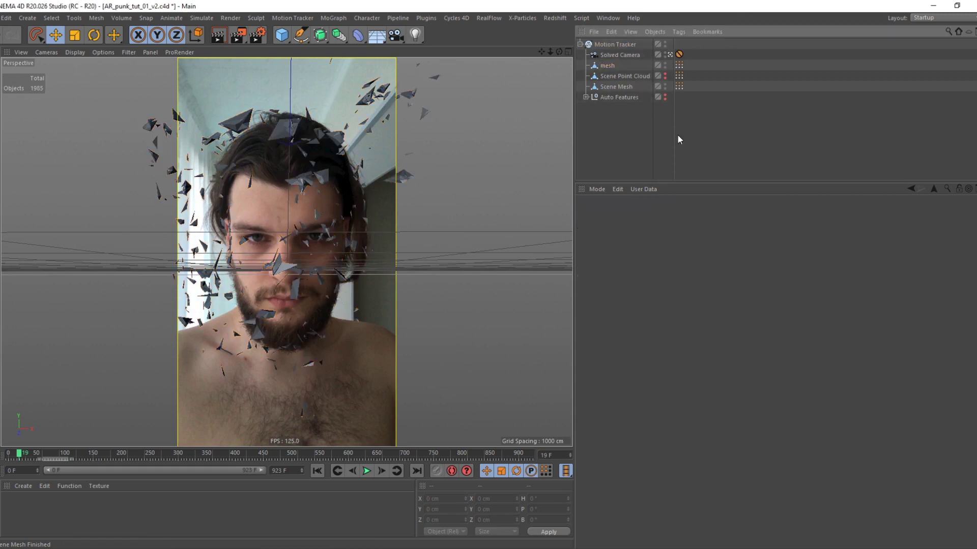
Step: Lasso-select the mesh copy's stray points in the background beside the head, opposite the door side, and delete them
{"action": "left_click", "coordinate": [607, 65]}
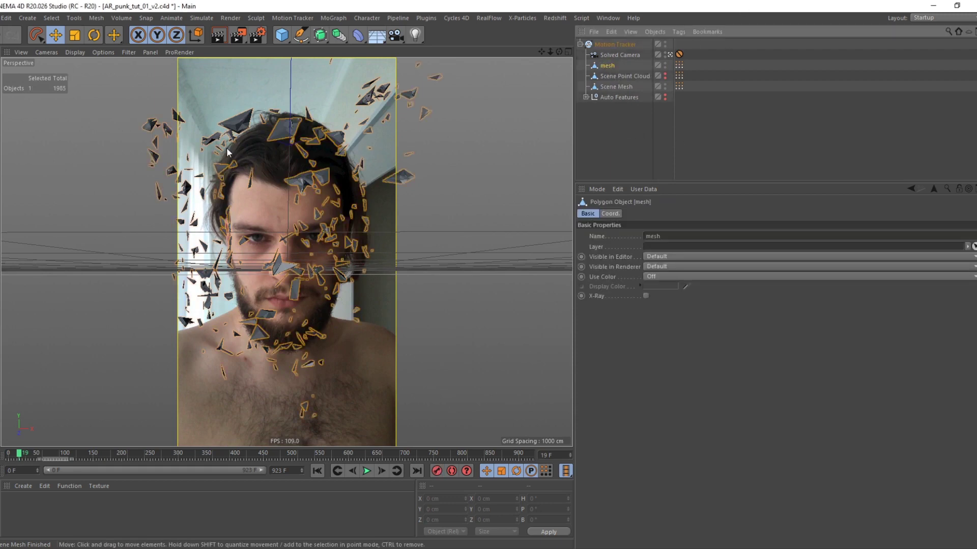
{"action": "left_click", "coordinate": [37, 36]}
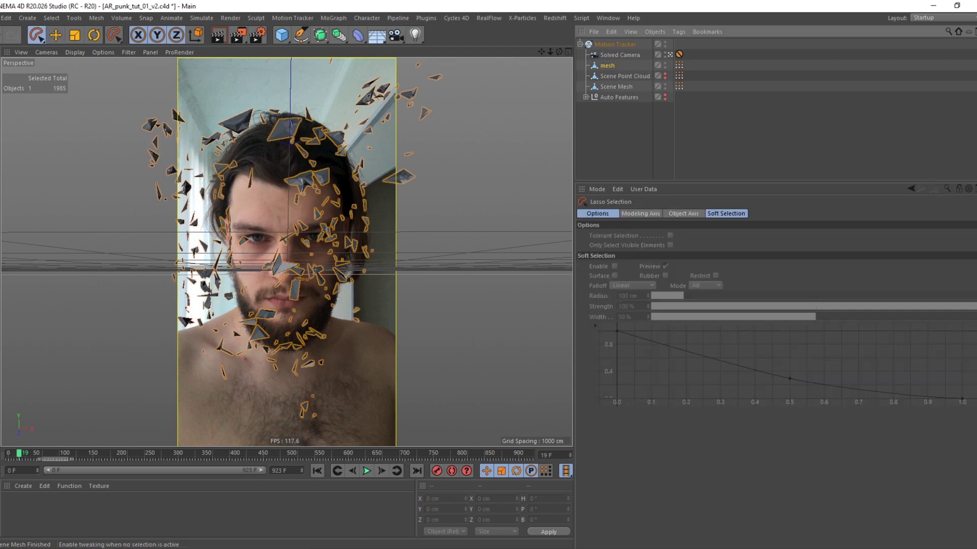
{"action": "left_click", "coordinate": [1, 147]}
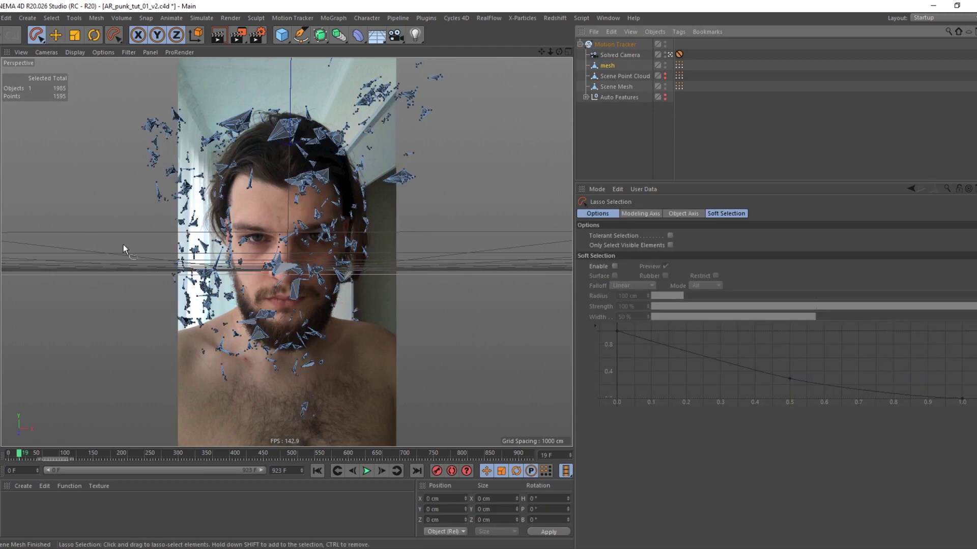
{"action": "left_click_drag", "start_coordinate": [156, 338], "coordinate": [202, 325]}
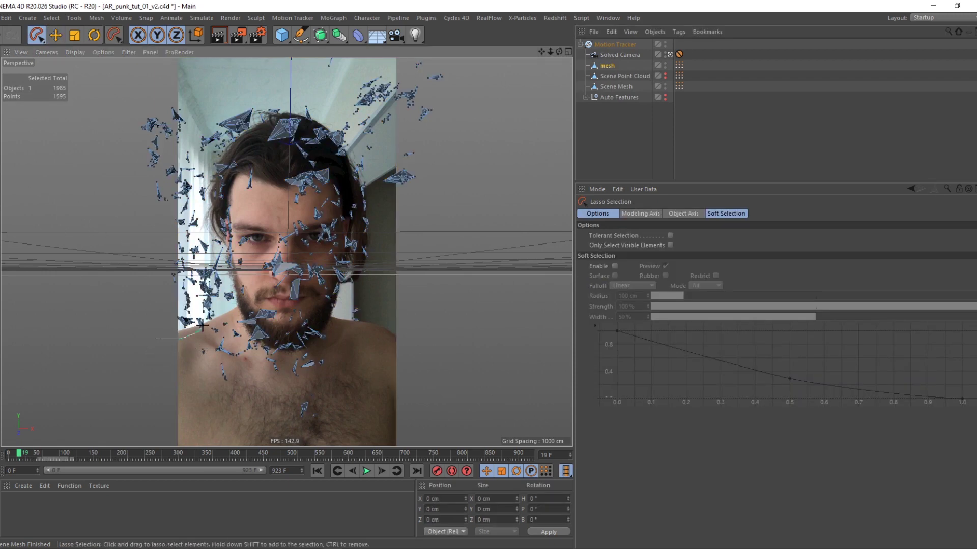
{"action": "mouse_move", "coordinate": [199, 216]}
{"action": "left_mouse_down"}
{"action": "mouse_move", "coordinate": [185, 112]}
{"action": "mouse_move", "coordinate": [93, 171]}
{"action": "left_mouse_up"}
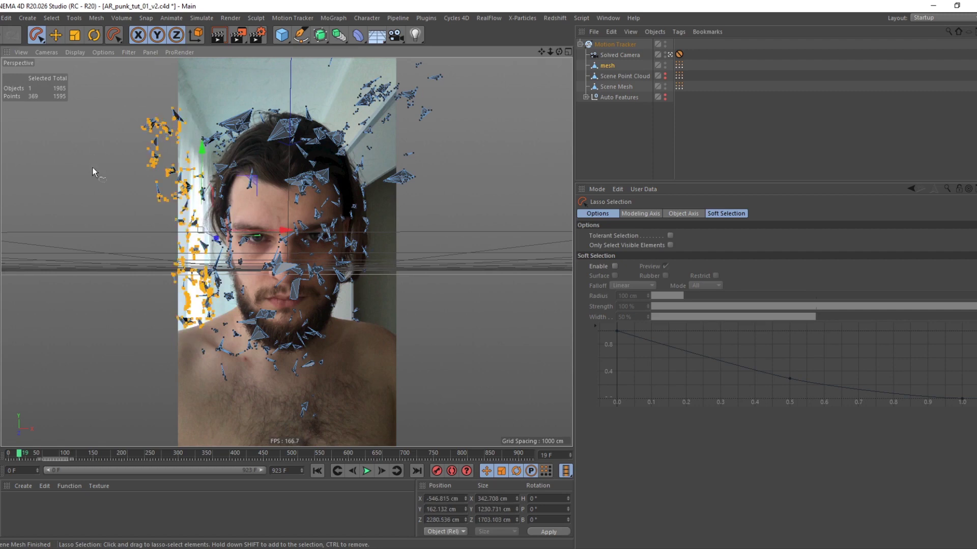
{"action": "key", "text": "Delete"}
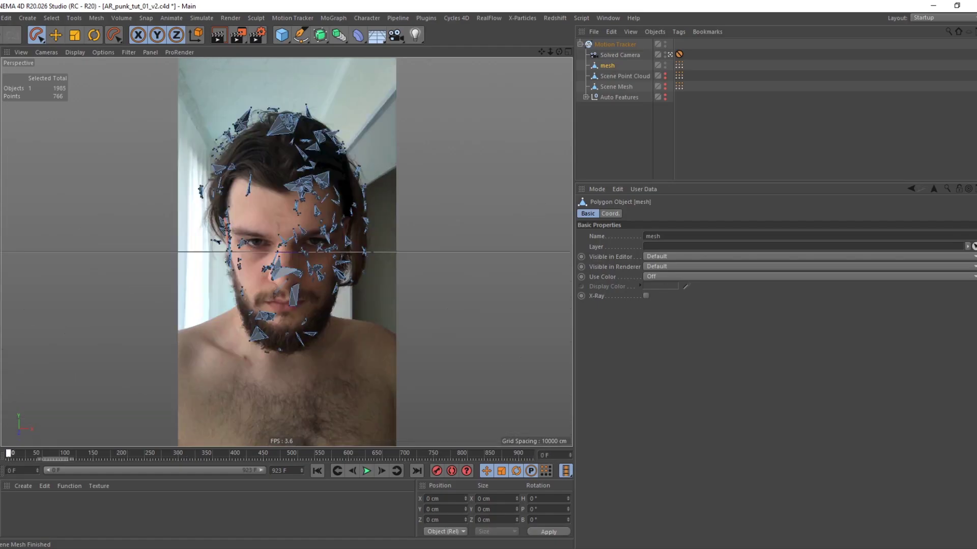
Step: Examine the mesh's vertex colors over the footage using its Vertex Color tag
{"action": "left_click", "coordinate": [659, 143]}
{"action": "left_click", "coordinate": [608, 66]}
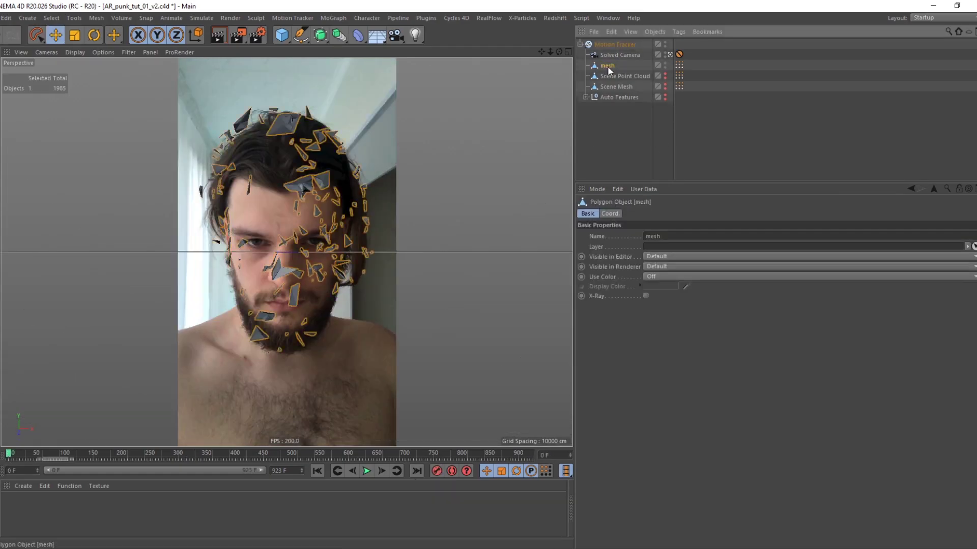
{"action": "left_click", "coordinate": [678, 65]}
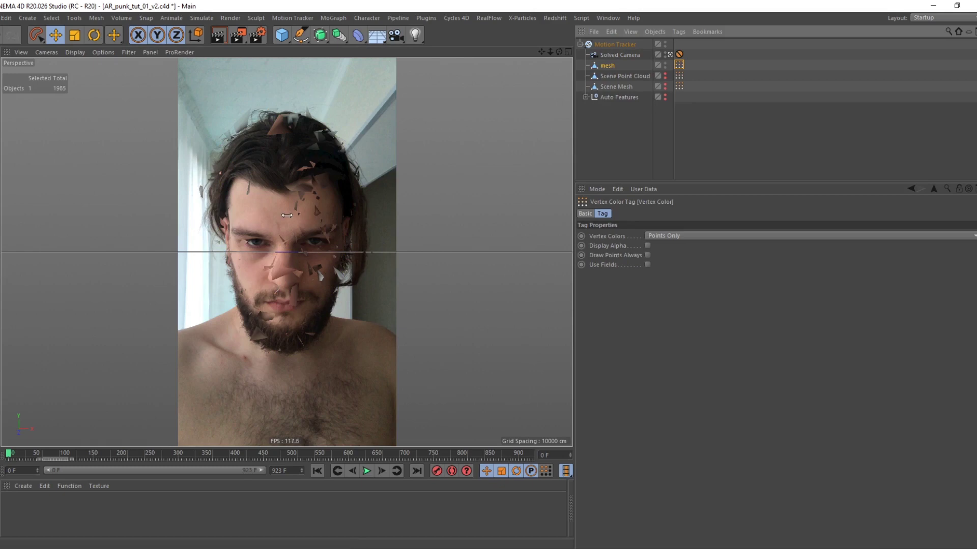
{"action": "left_click", "coordinate": [704, 117]}
{"action": "left_click", "coordinate": [679, 65]}
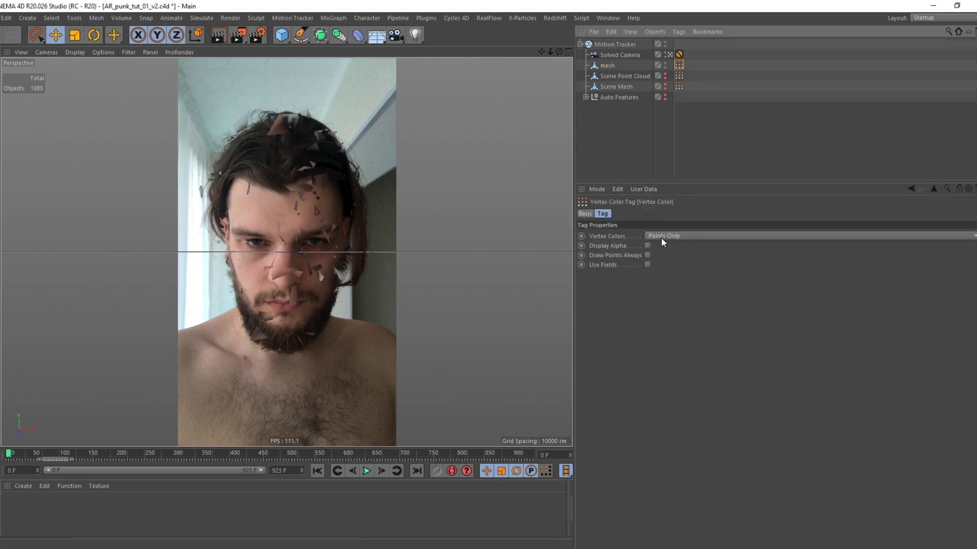
Step: Create a new material and apply it to the mesh object
{"action": "left_click", "coordinate": [637, 143]}
{"action": "double_click", "coordinate": [35, 519]}
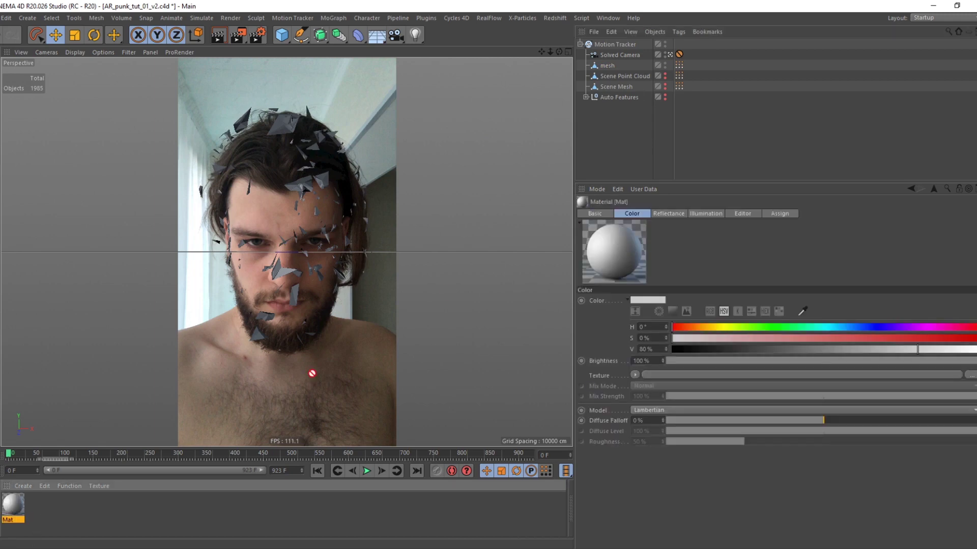
{"action": "left_click_drag", "start_coordinate": [312, 373], "coordinate": [611, 72]}
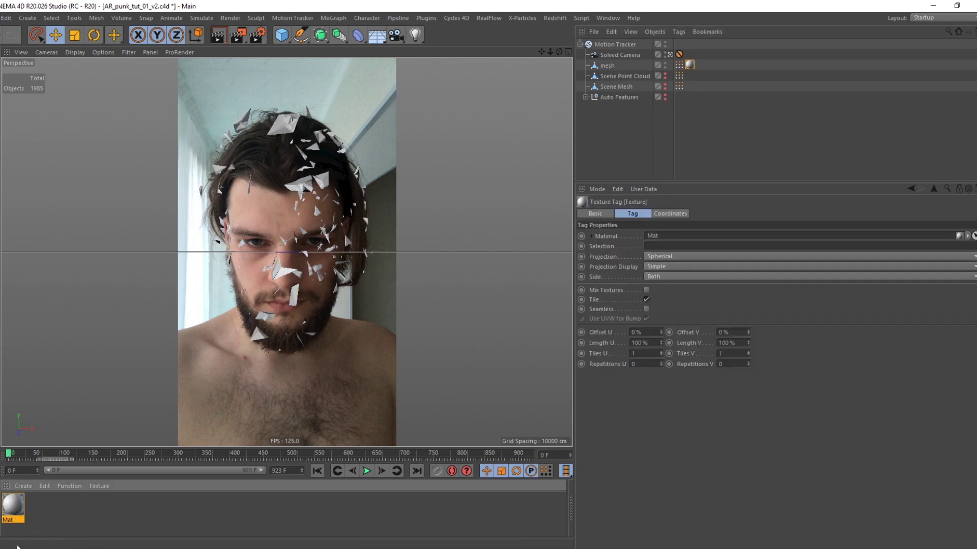
Step: Load a Vertex Map shader as the texture of the material's Color channel
{"action": "double_click", "coordinate": [13, 506]}
{"action": "left_click_drag", "start_coordinate": [242, 74], "coordinate": [220, 84]}
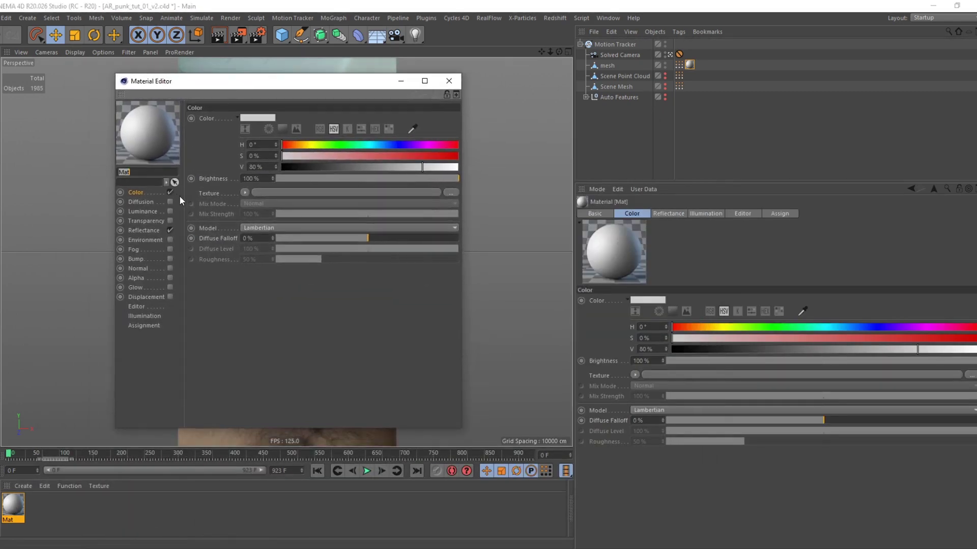
{"action": "left_click", "coordinate": [244, 193]}
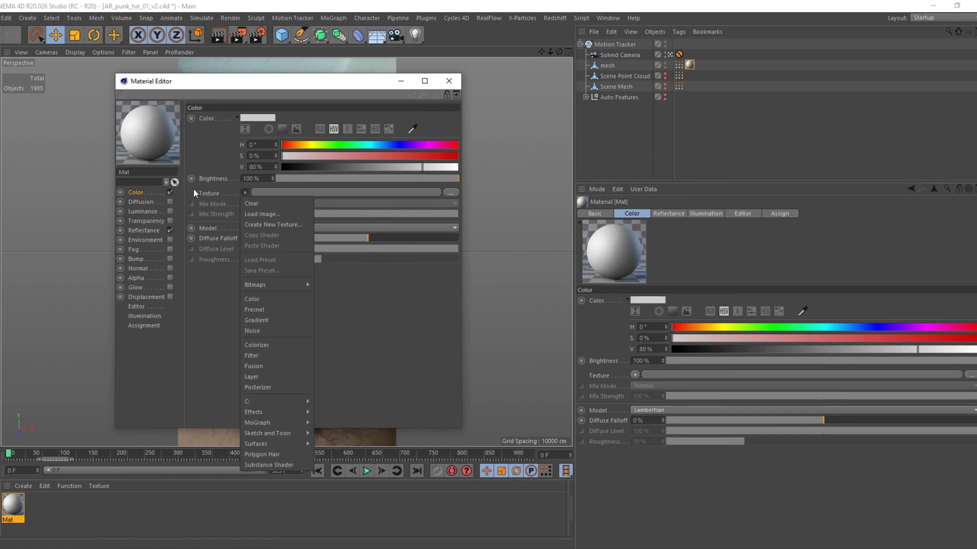
{"action": "mouse_move", "coordinate": [274, 411]}
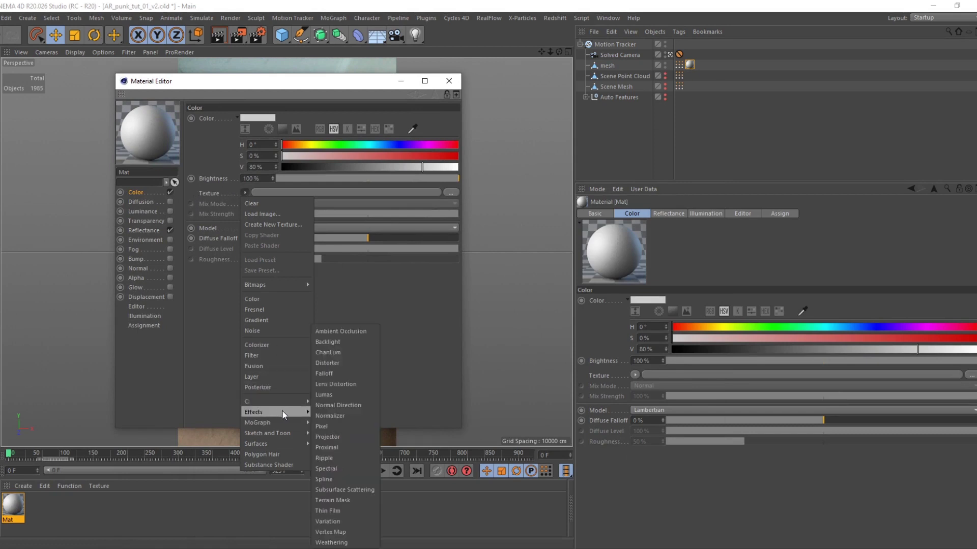
{"action": "left_click", "coordinate": [331, 532]}
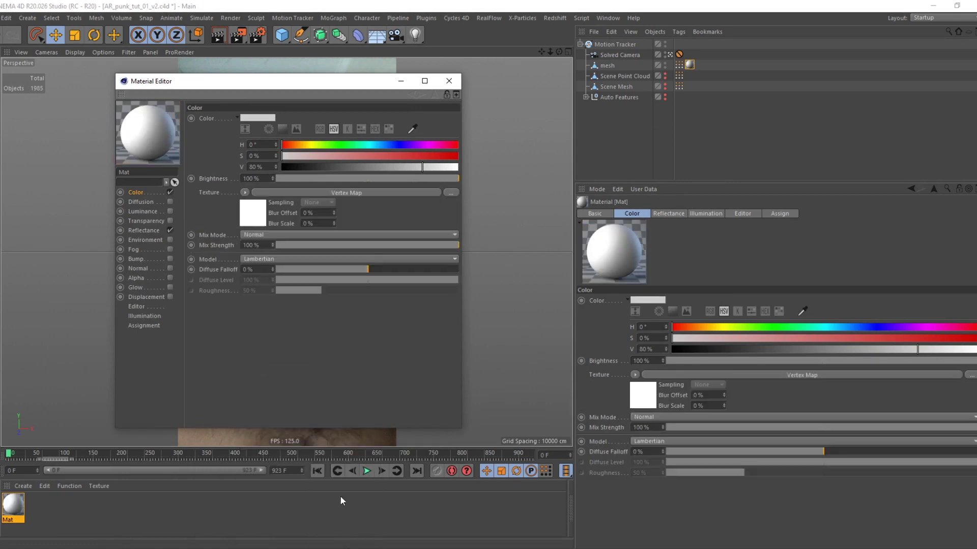
Step: Assign the mesh's Vertex Color tag as the source of the Vertex Map shader
{"action": "left_click_drag", "start_coordinate": [336, 87], "coordinate": [512, 94]}
{"action": "left_click", "coordinate": [431, 224]}
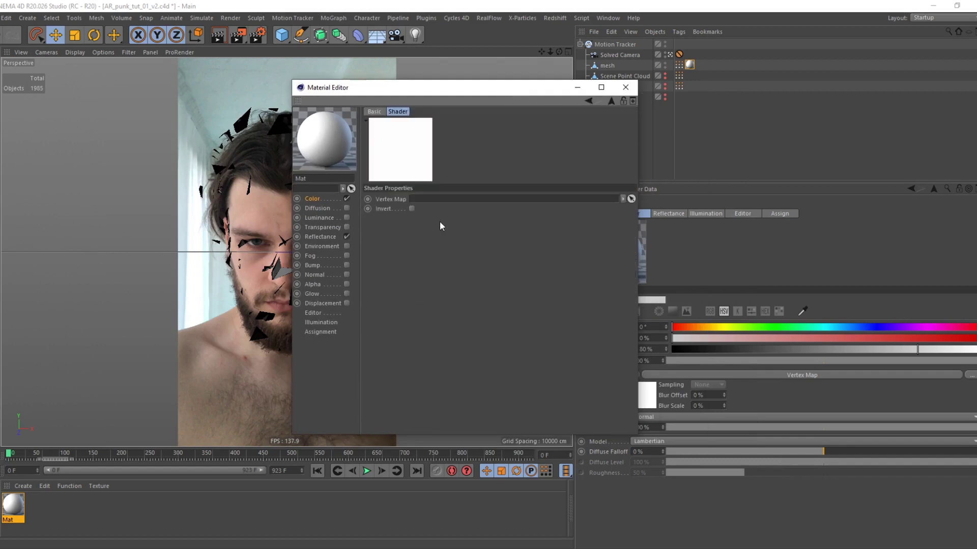
{"action": "left_click_drag", "start_coordinate": [679, 65], "coordinate": [451, 199]}
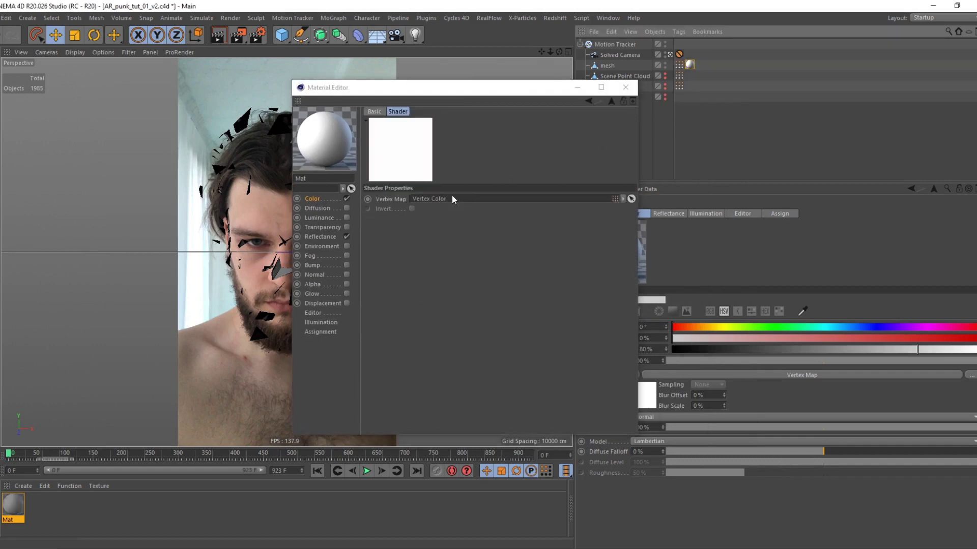
Step: Close the material settings, check the colored mesh over the timeline and return to frame 0
{"action": "left_click_drag", "start_coordinate": [511, 93], "coordinate": [205, 307]}
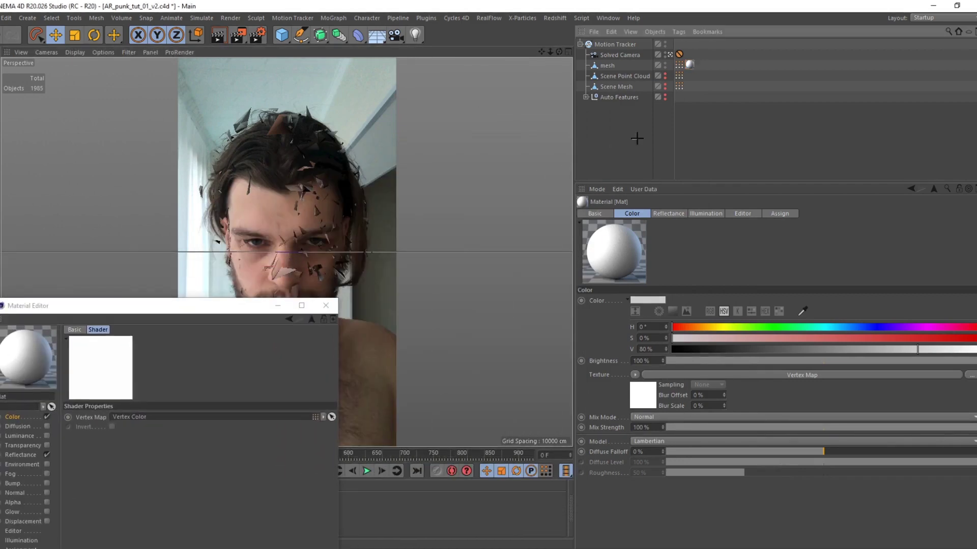
{"action": "left_click", "coordinate": [326, 305]}
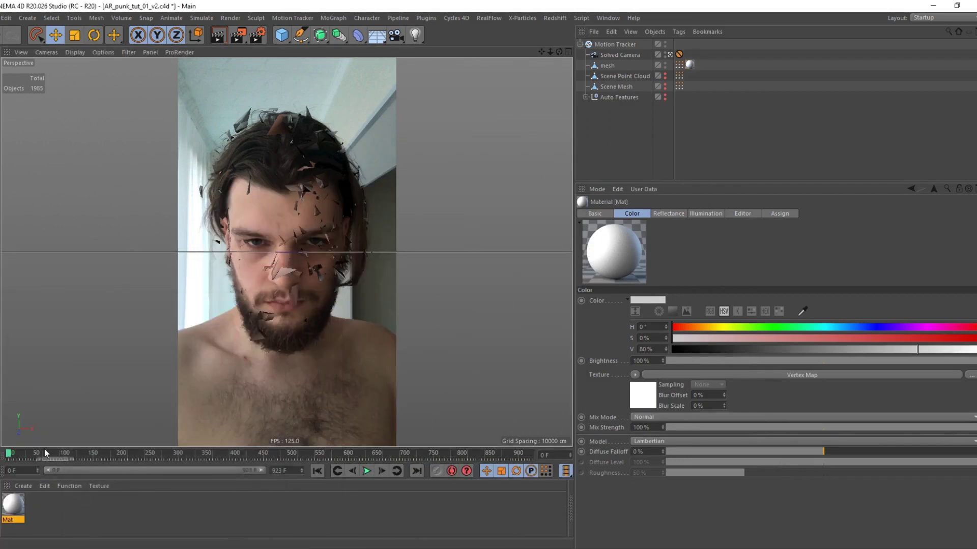
{"action": "left_click_drag", "start_coordinate": [44, 450], "coordinate": [206, 453]}
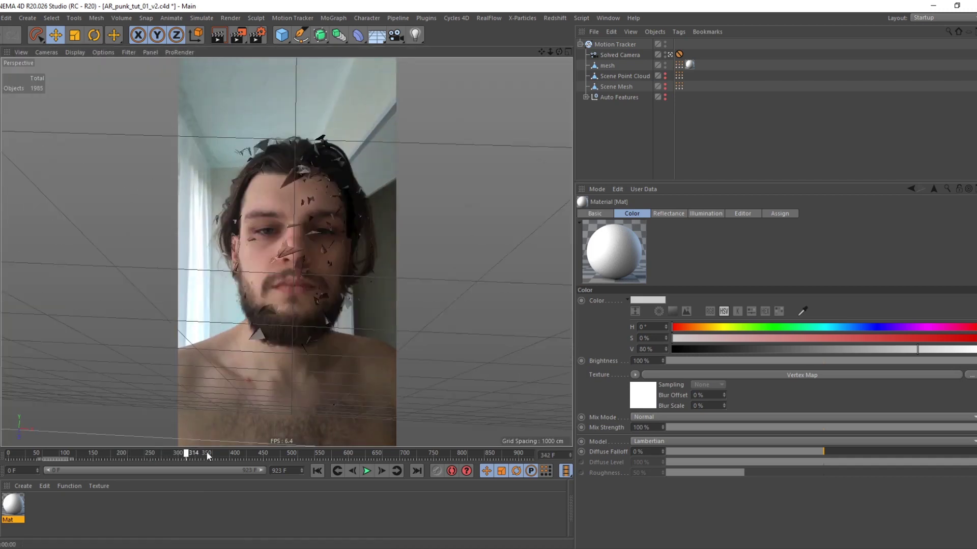
{"action": "key", "text": "shift+f"}
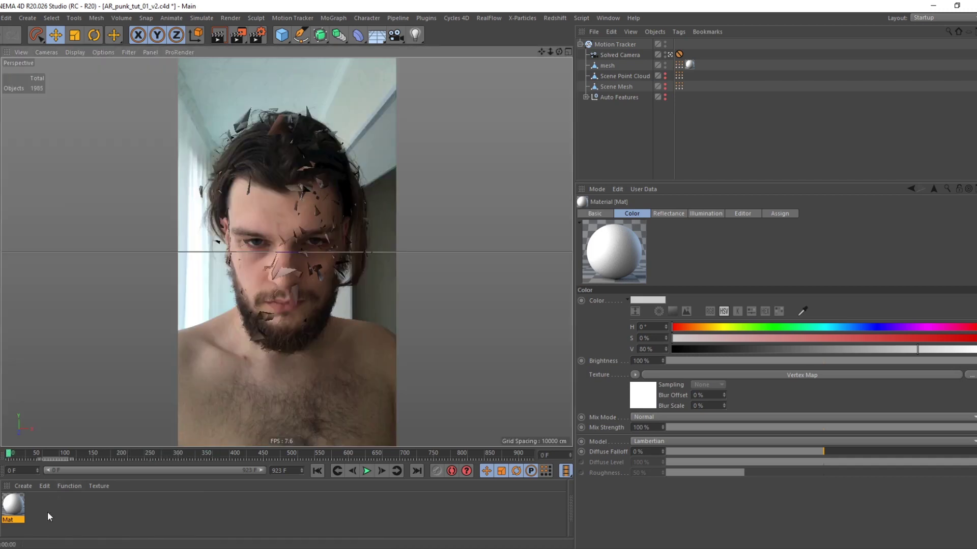
Step: Copy the Vertex Map shader from the material's Color channel, enable Luminance and paste the shader there as its texture
{"action": "double_click", "coordinate": [22, 499]}
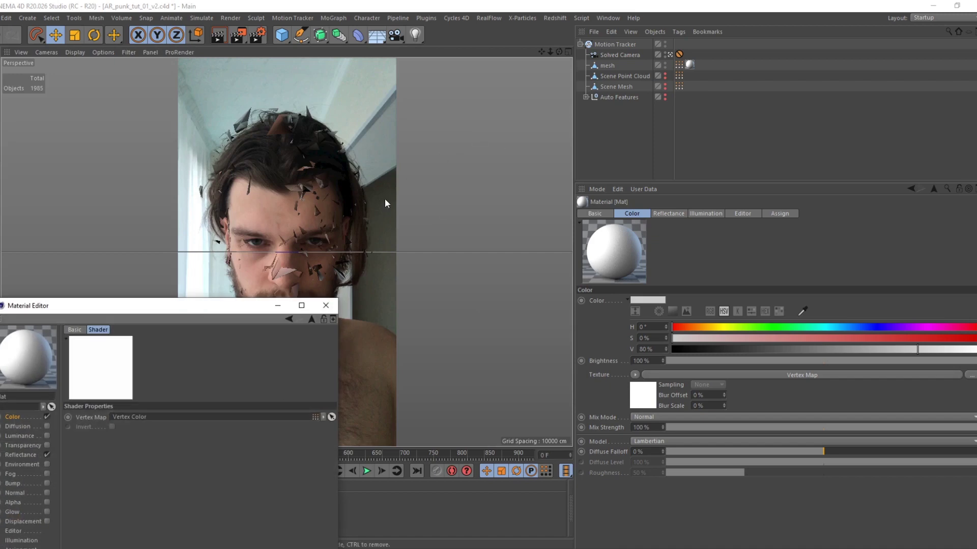
{"action": "left_click_drag", "start_coordinate": [199, 308], "coordinate": [642, 132]}
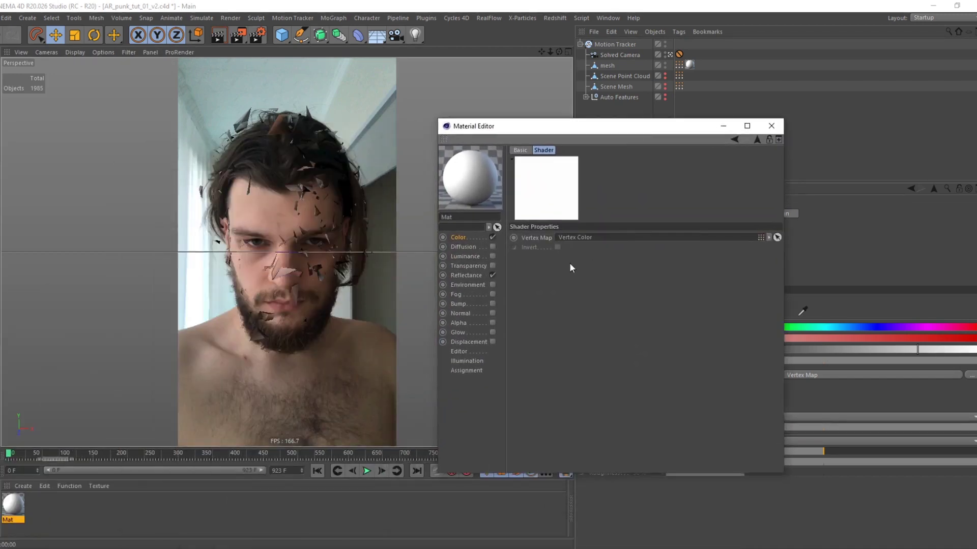
{"action": "left_click", "coordinate": [464, 237]}
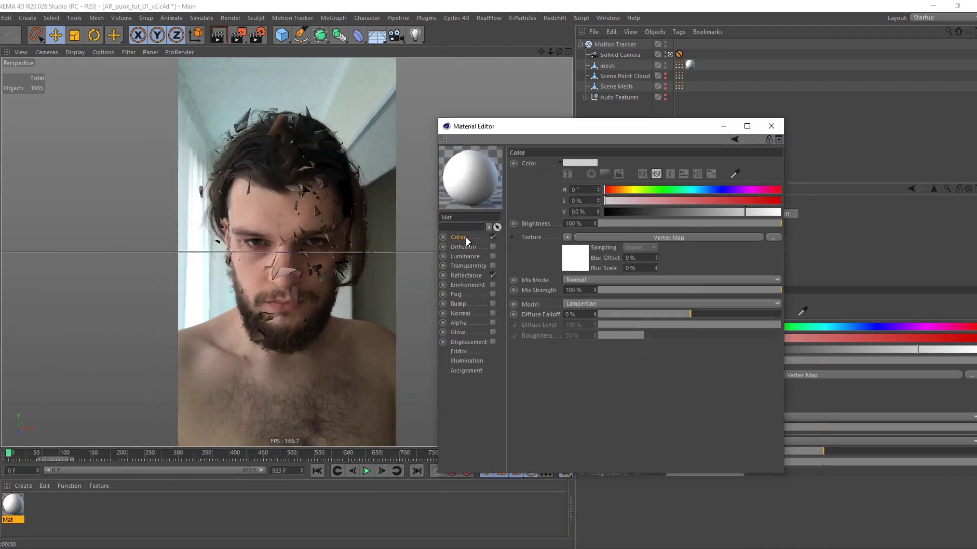
{"action": "left_click", "coordinate": [568, 238]}
{"action": "left_click", "coordinate": [587, 295]}
{"action": "left_click", "coordinate": [491, 256]}
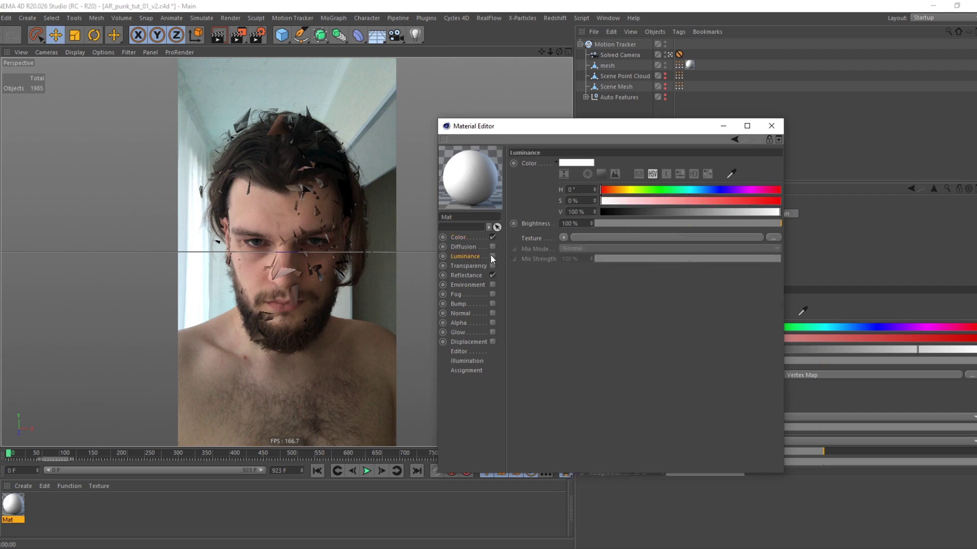
{"action": "left_click", "coordinate": [563, 238]}
{"action": "left_click", "coordinate": [582, 291]}
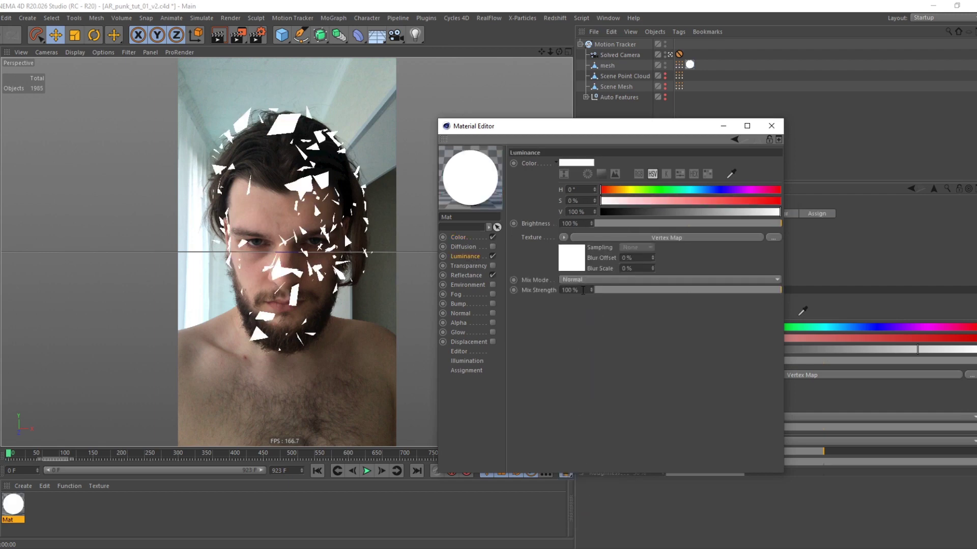
Step: Darken the Color channel's base color and change the mix mode of its Vertex Map texture
{"action": "left_click", "coordinate": [492, 237]}
{"action": "left_click", "coordinate": [493, 237]}
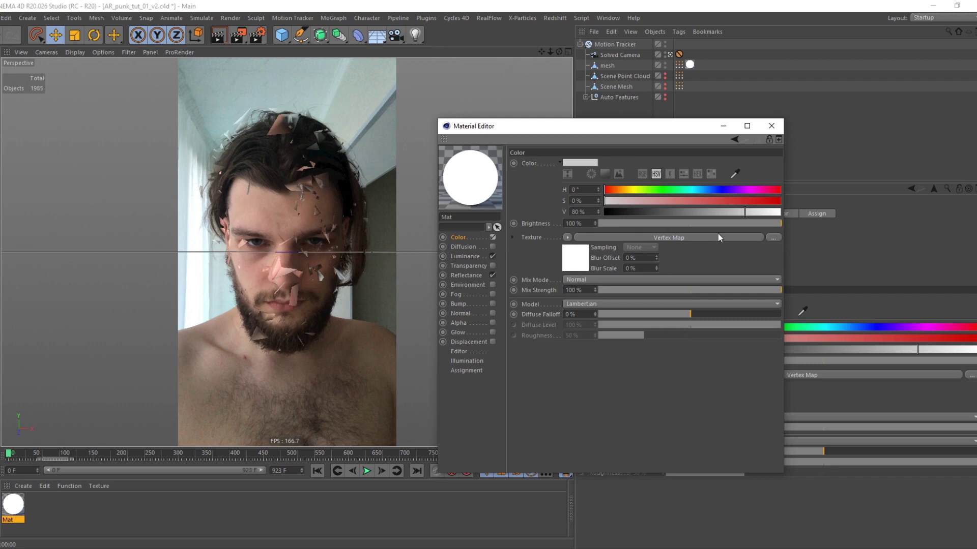
{"action": "mouse_move", "coordinate": [744, 212]}
{"action": "left_mouse_down"}
{"action": "mouse_move", "coordinate": [588, 210]}
{"action": "mouse_move", "coordinate": [804, 218]}
{"action": "mouse_move", "coordinate": [574, 209]}
{"action": "mouse_move", "coordinate": [747, 216]}
{"action": "left_mouse_up"}
{"action": "left_click", "coordinate": [576, 280]}
{"action": "left_click", "coordinate": [584, 322]}
Step: Replace the material's Default Specular layer with a Beckmann reflectance layer and set its Fresnel to Conductor
{"action": "left_click", "coordinate": [465, 274]}
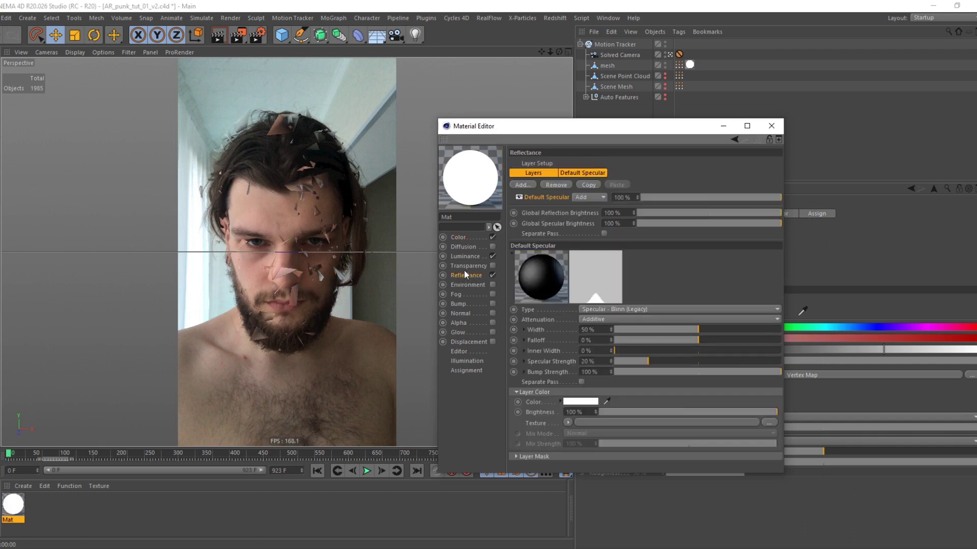
{"action": "left_click", "coordinate": [560, 187]}
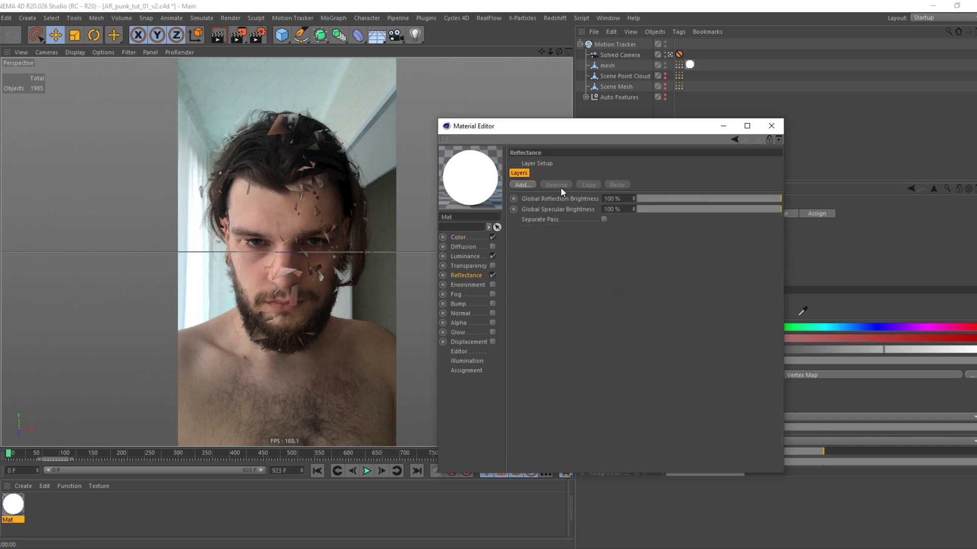
{"action": "left_click", "coordinate": [522, 185]}
{"action": "left_click", "coordinate": [554, 187]}
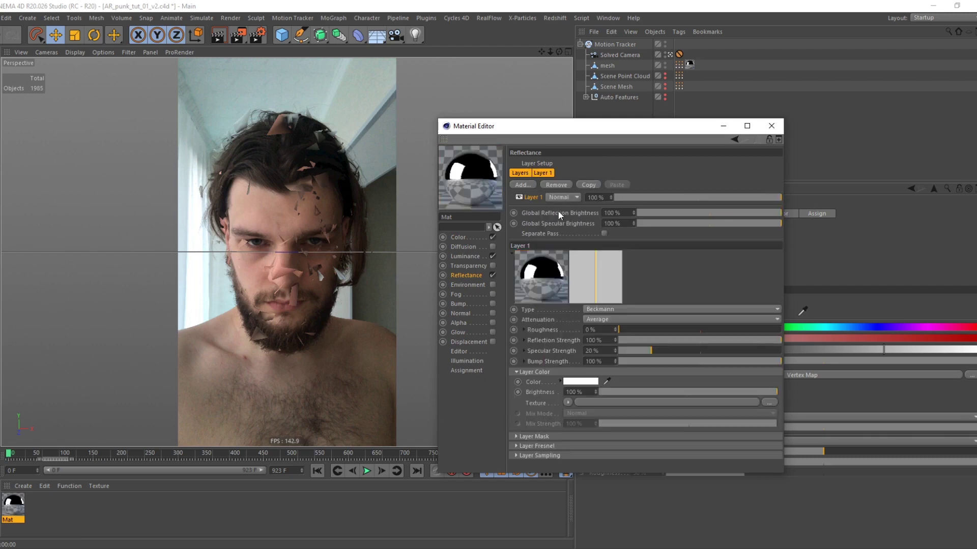
{"action": "left_click", "coordinate": [539, 446]}
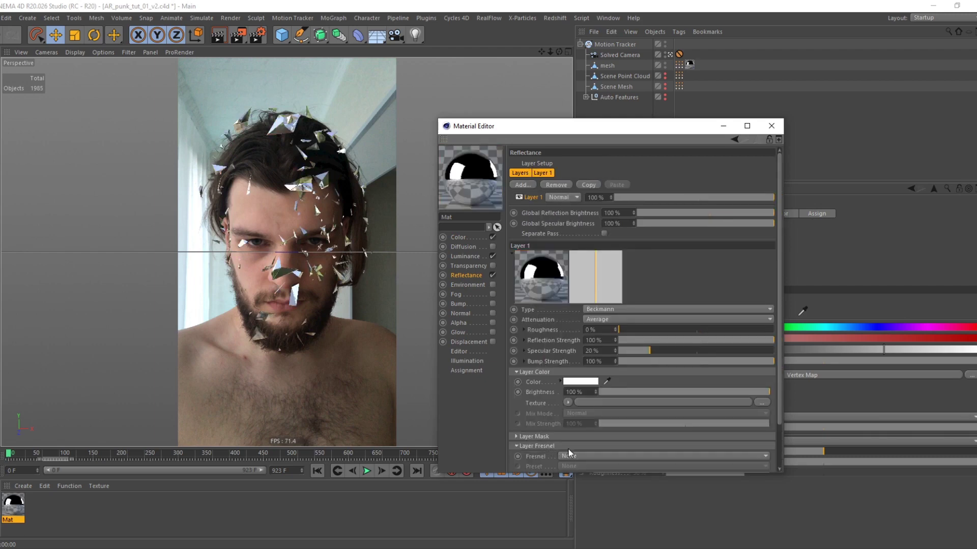
{"action": "left_click", "coordinate": [575, 456]}
{"action": "left_click", "coordinate": [573, 486]}
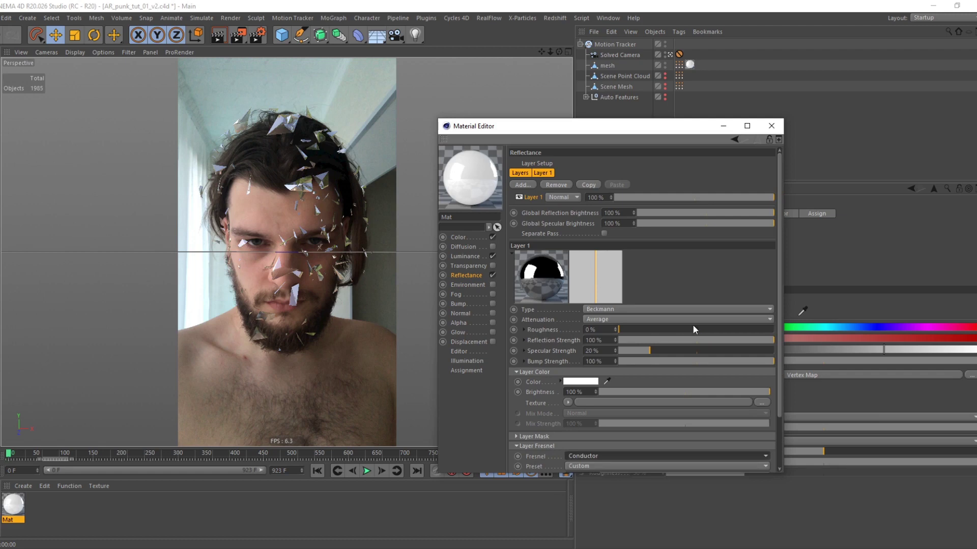
Step: Set Layer 1's specular strength to 0 %, reflection strength to 100 % and roughness to 15 %, and lower the layer's overall strength
{"action": "left_click_drag", "start_coordinate": [649, 351], "coordinate": [590, 350]}
{"action": "left_click_drag", "start_coordinate": [732, 341], "coordinate": [699, 340]}
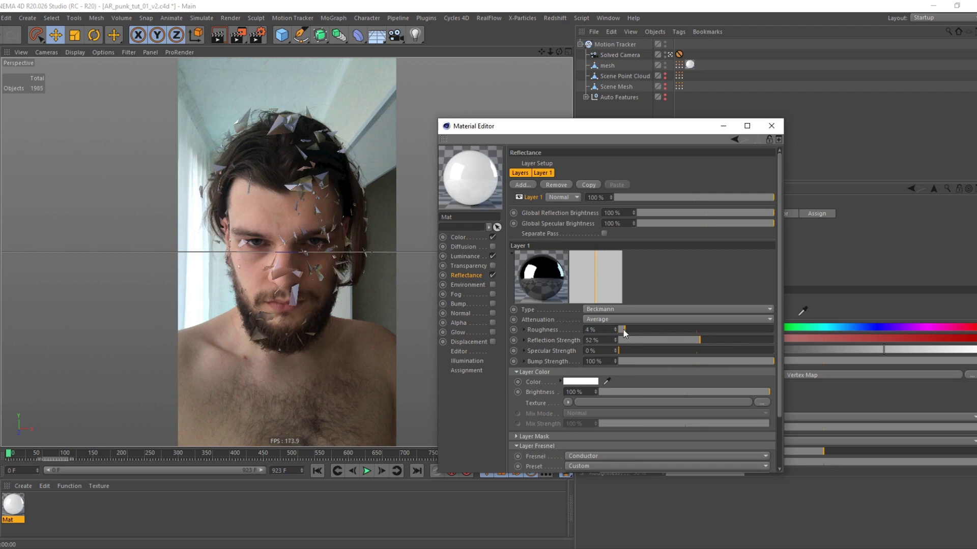
{"action": "left_click_drag", "start_coordinate": [625, 331], "coordinate": [831, 343]}
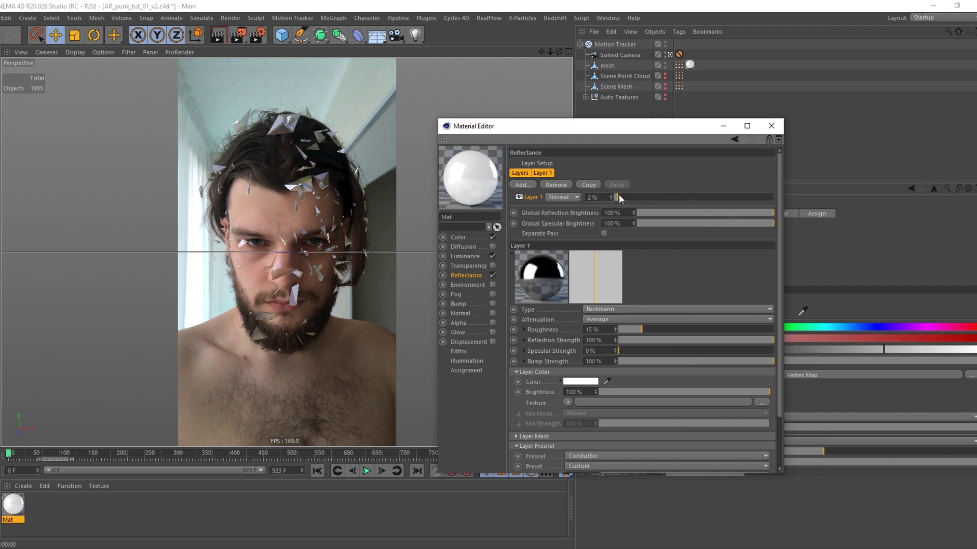
Step: Add a second Beckmann reflectance layer with Dielectric Fresnel, and set its specular strength to 0 % and reflection strength to 100 %
{"action": "left_click", "coordinate": [533, 186]}
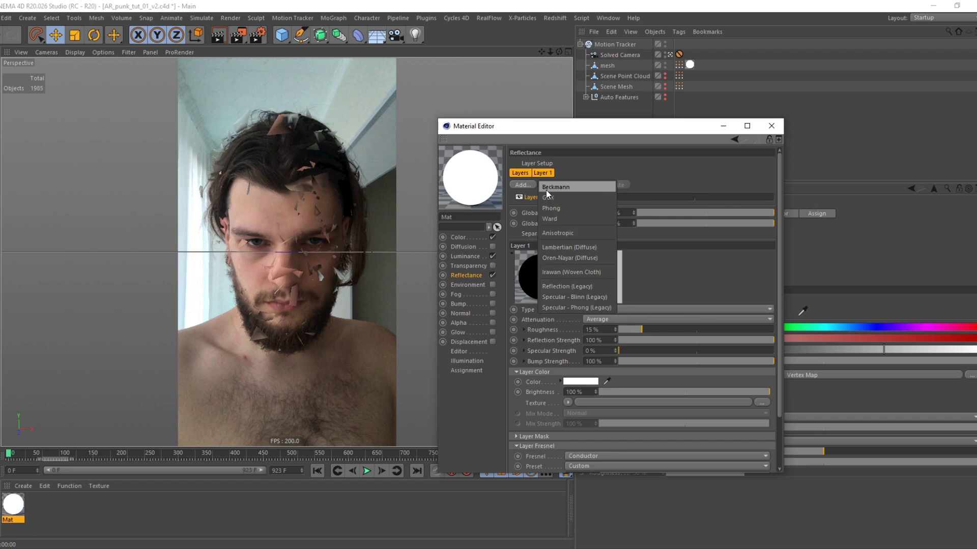
{"action": "left_click", "coordinate": [546, 188]}
{"action": "left_click", "coordinate": [564, 468]}
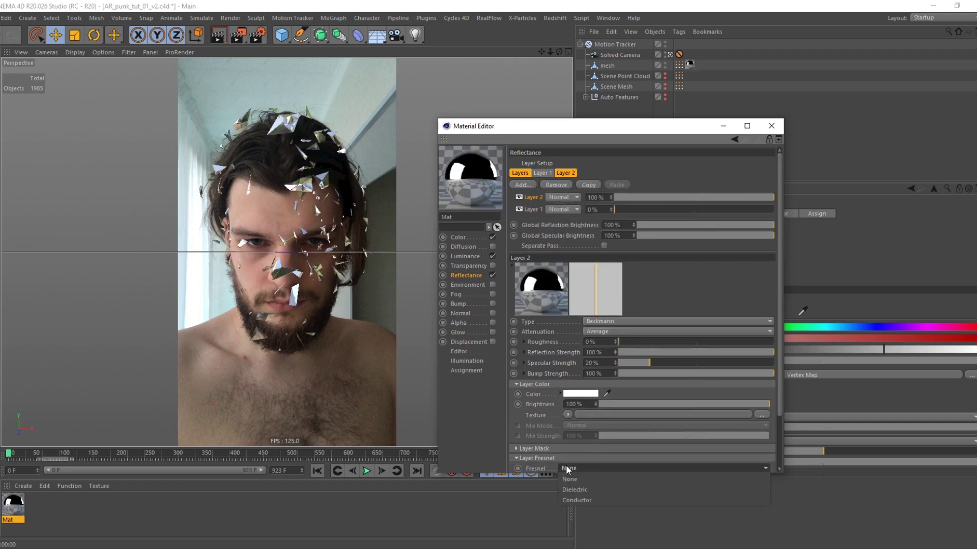
{"action": "left_click", "coordinate": [581, 487]}
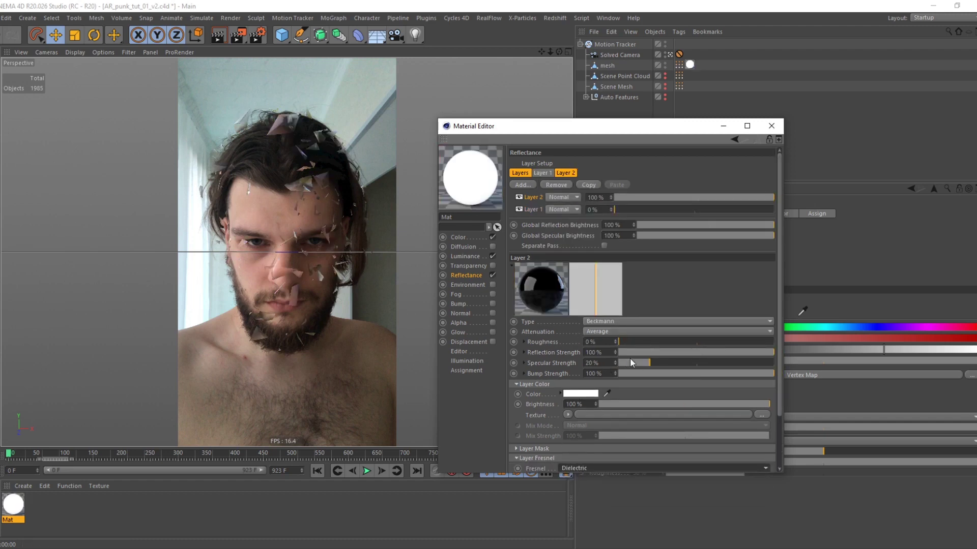
{"action": "left_click_drag", "start_coordinate": [629, 361], "coordinate": [613, 361]}
{"action": "left_click_drag", "start_coordinate": [725, 353], "coordinate": [819, 352]}
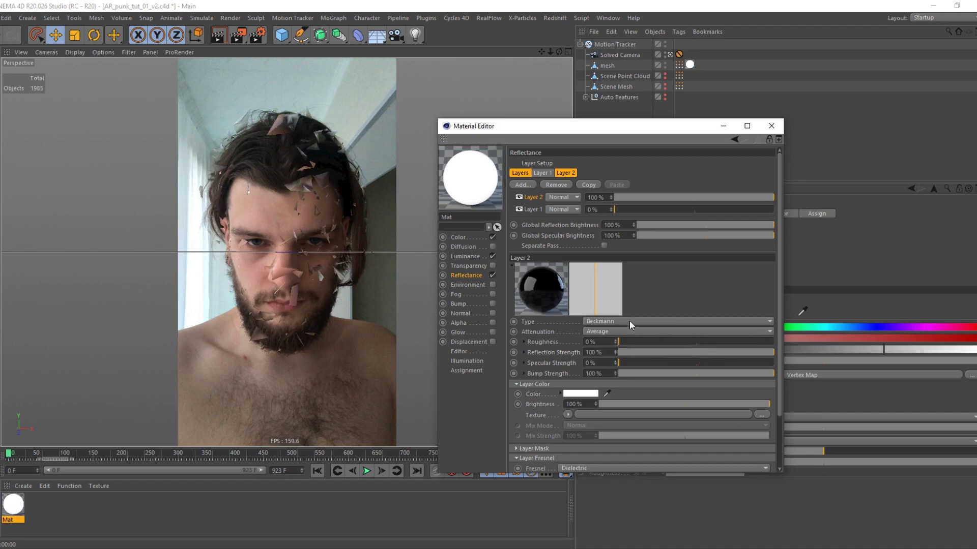
Step: Set Layer 2's blending mode to Add, adjust the strength of Layer 1, then close the material editor and save the project
{"action": "left_click", "coordinate": [566, 220]}
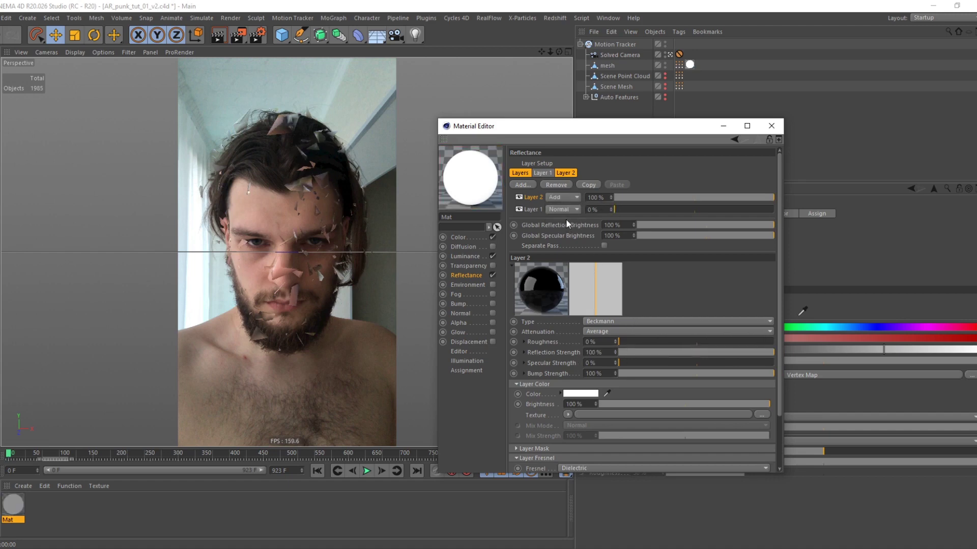
{"action": "left_click_drag", "start_coordinate": [626, 209], "coordinate": [751, 211]}
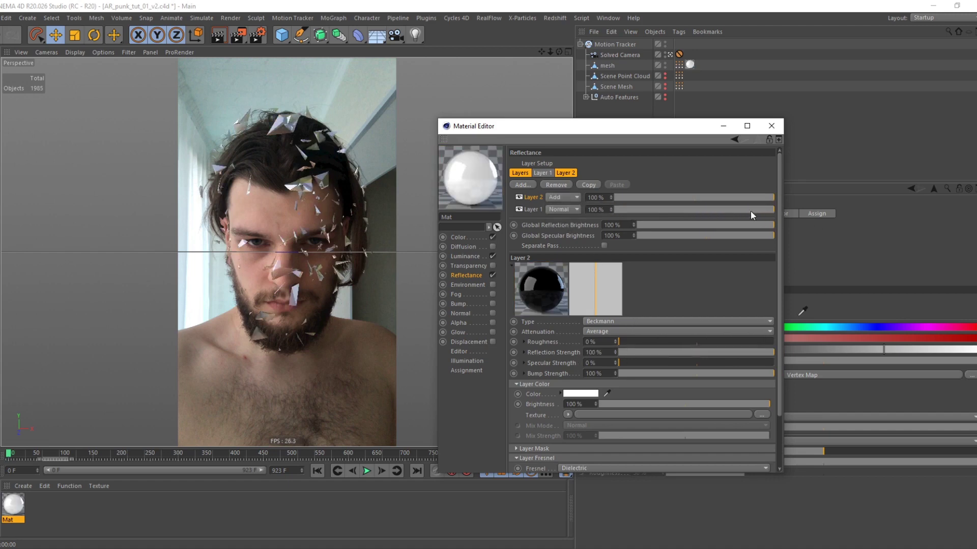
{"action": "left_click_drag", "start_coordinate": [685, 211], "coordinate": [656, 207]}
{"action": "left_click", "coordinate": [764, 130]}
{"action": "key", "text": "ctrl+s"}
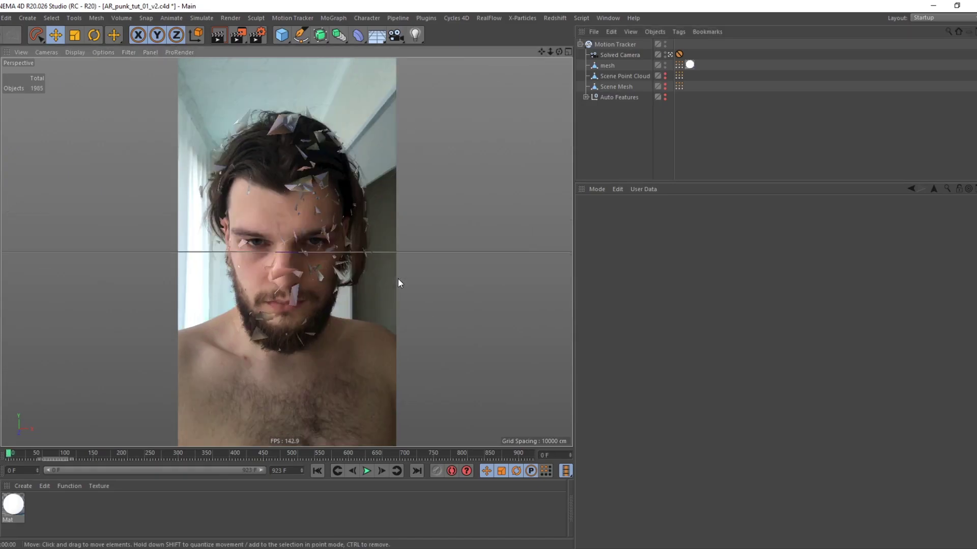
Step: Add a Displacer deformer as a child of the mesh object and assign a Noise shader to it
{"action": "left_click", "coordinate": [606, 65]}
{"action": "left_click", "coordinate": [358, 35]}
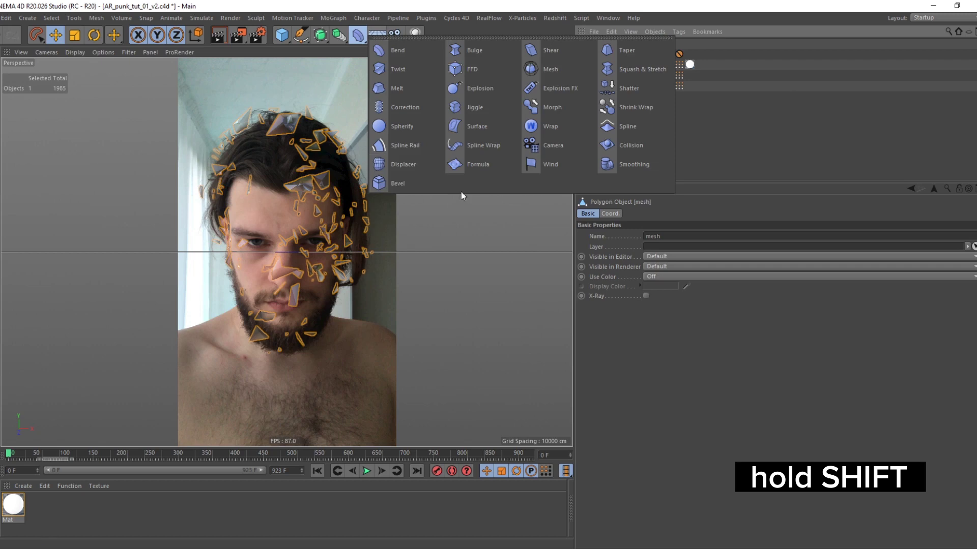
{"action": "left_click", "coordinate": [399, 163], "text": "shift"}
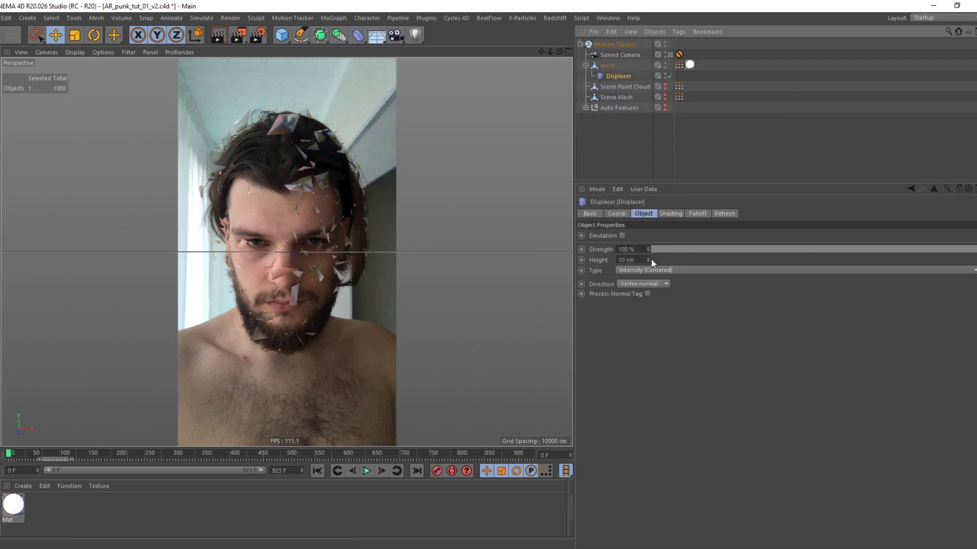
{"action": "left_click", "coordinate": [671, 213]}
{"action": "left_click", "coordinate": [616, 246]}
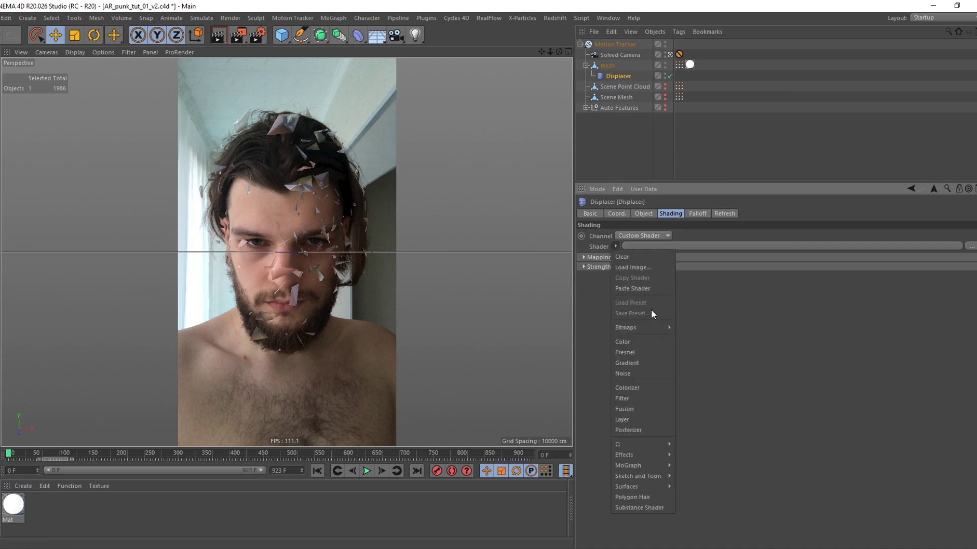
{"action": "left_click", "coordinate": [623, 373]}
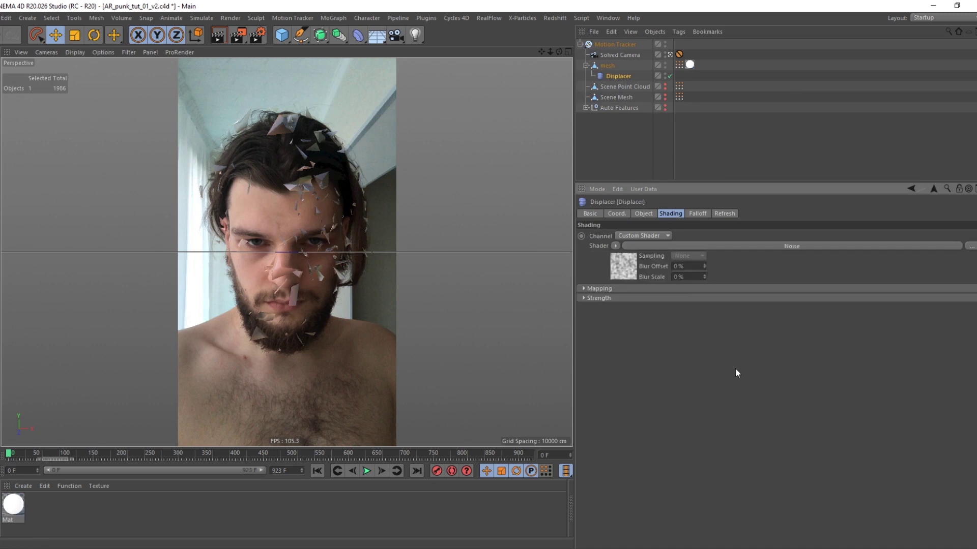
Step: Set the Displacer's height to 255 cm and scrub through the timeline to preview the displaced shards
{"action": "left_click", "coordinate": [644, 214]}
{"action": "type", "text": "50"}
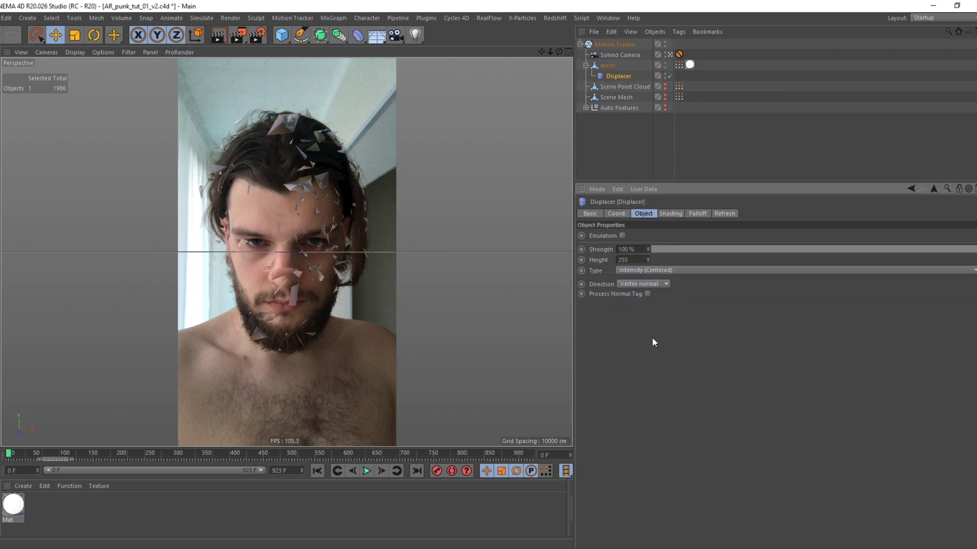
{"action": "key", "text": "Return"}
{"action": "left_click", "coordinate": [626, 142]}
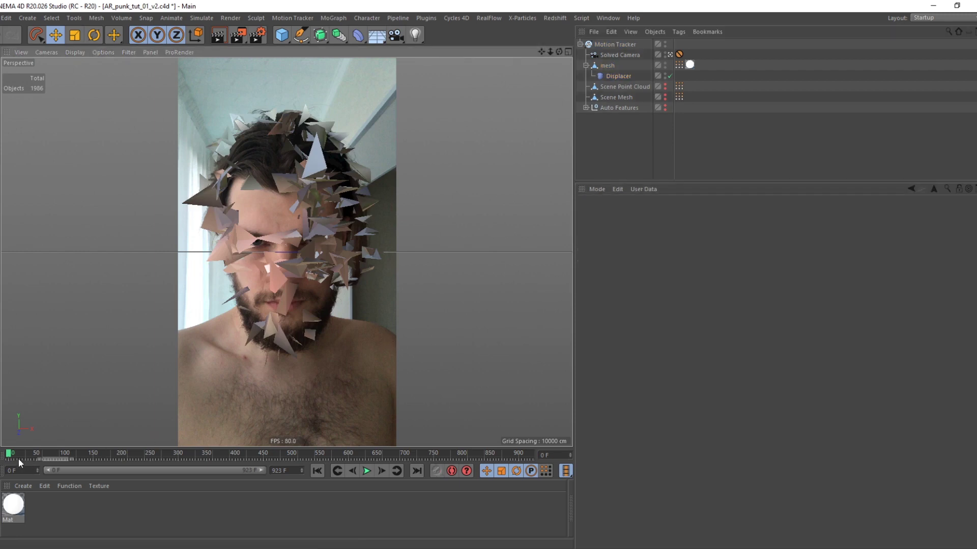
{"action": "left_click_drag", "start_coordinate": [18, 459], "coordinate": [120, 460]}
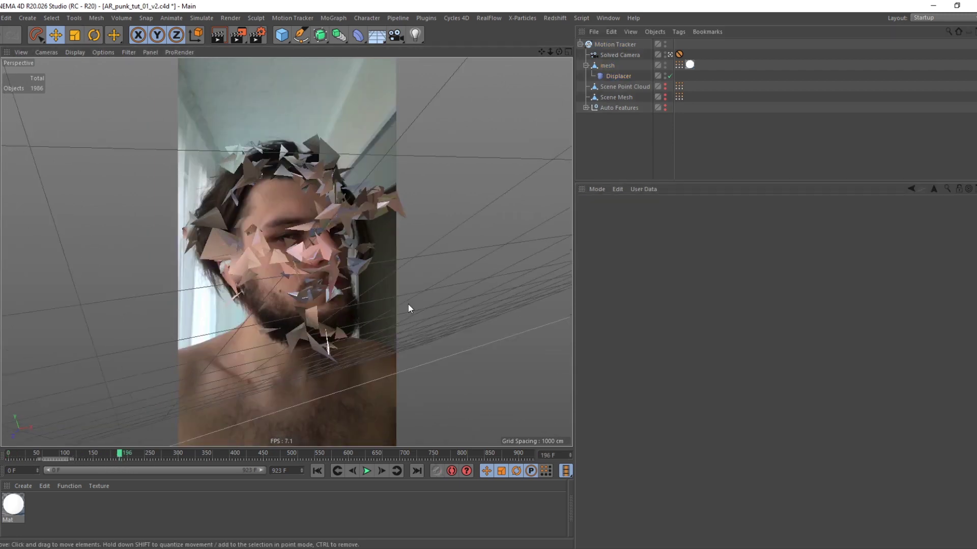
{"action": "key", "text": "shift+f"}
{"action": "key", "text": "ctrl+s"}
Step: Try a stronger displacement on the Displacer, then set its height to 355 cm
{"action": "left_click", "coordinate": [617, 76]}
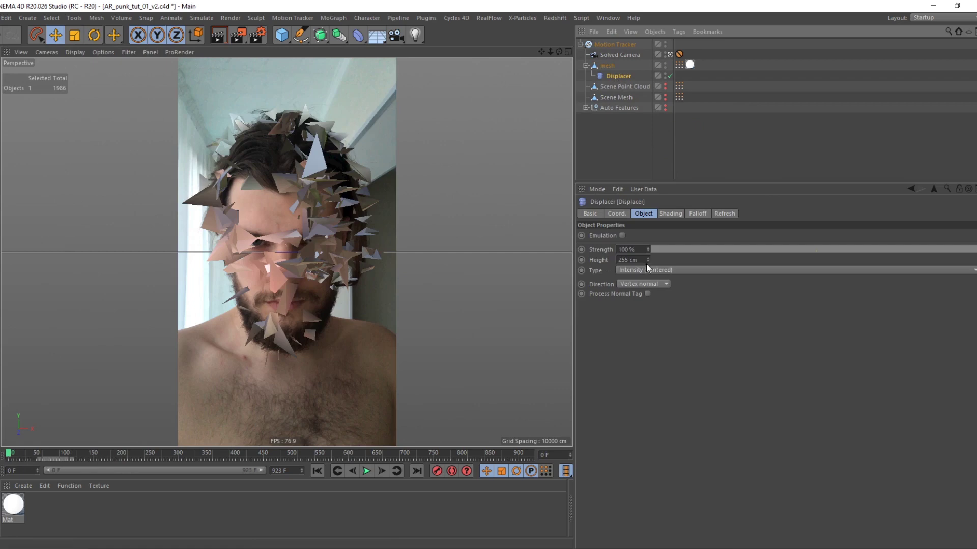
{"action": "left_click_drag", "start_coordinate": [648, 260], "coordinate": [651, 209]}
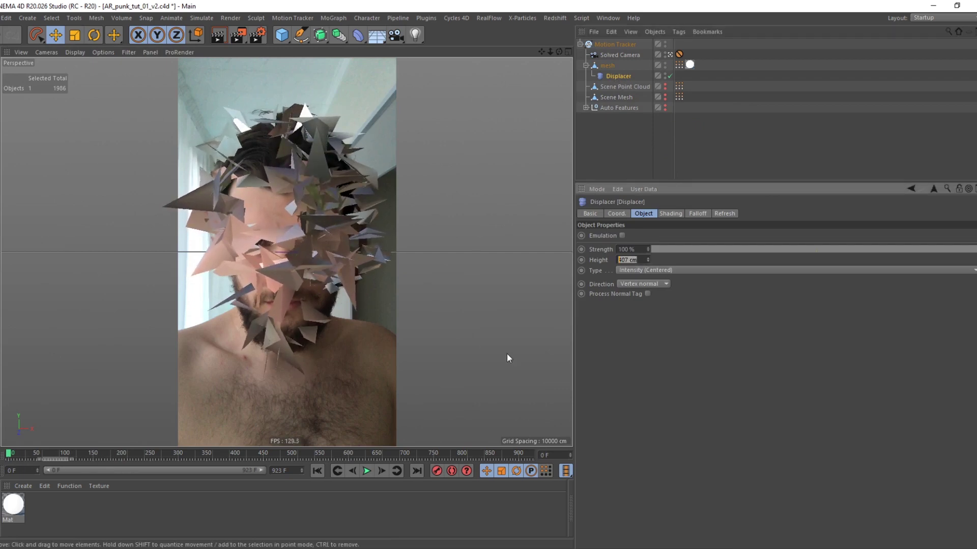
{"action": "type", "text": "3"}
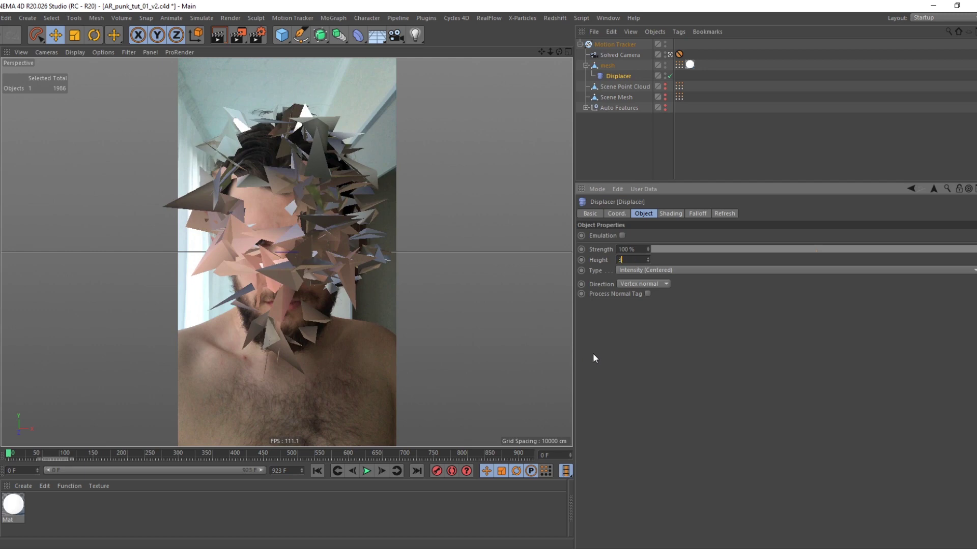
{"action": "type", "text": "55"}
{"action": "key", "text": "Return"}
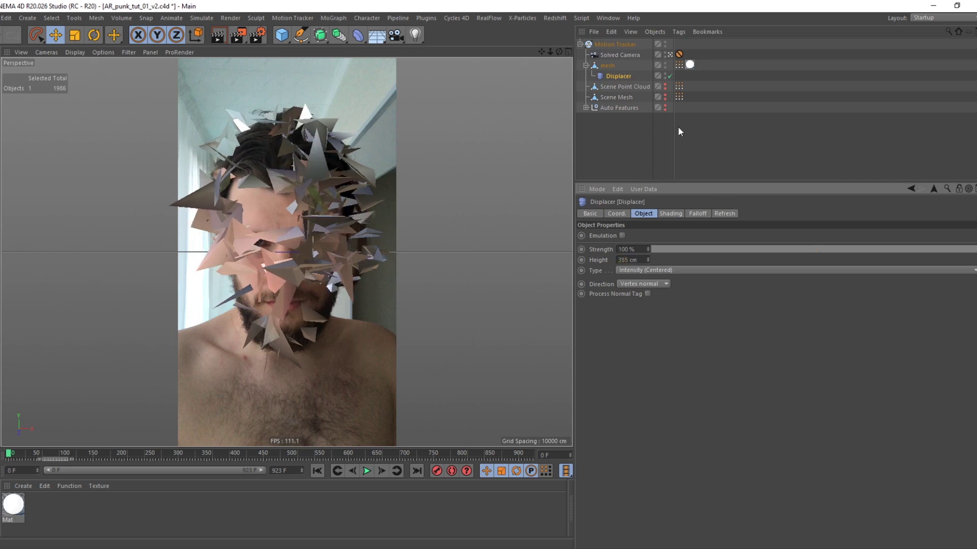
Step: Add a Random Field to the Displacer's falloff
{"action": "left_click", "coordinate": [697, 214]}
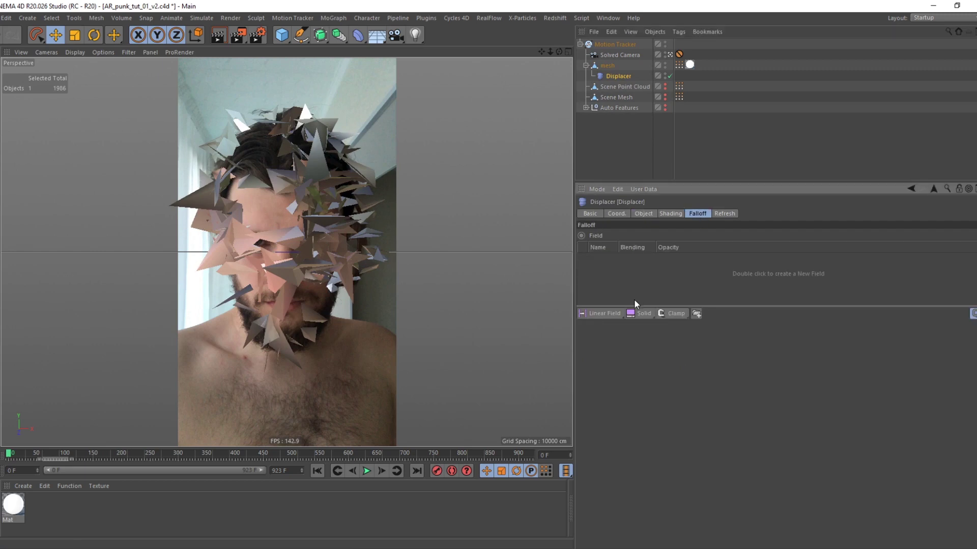
{"action": "left_click", "coordinate": [583, 316]}
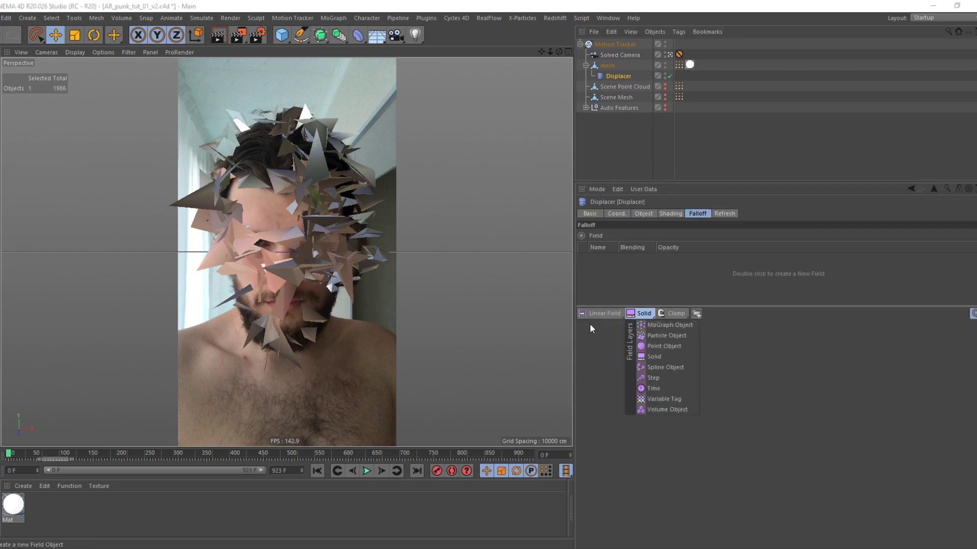
{"action": "left_click", "coordinate": [616, 420]}
{"action": "left_click", "coordinate": [642, 213]}
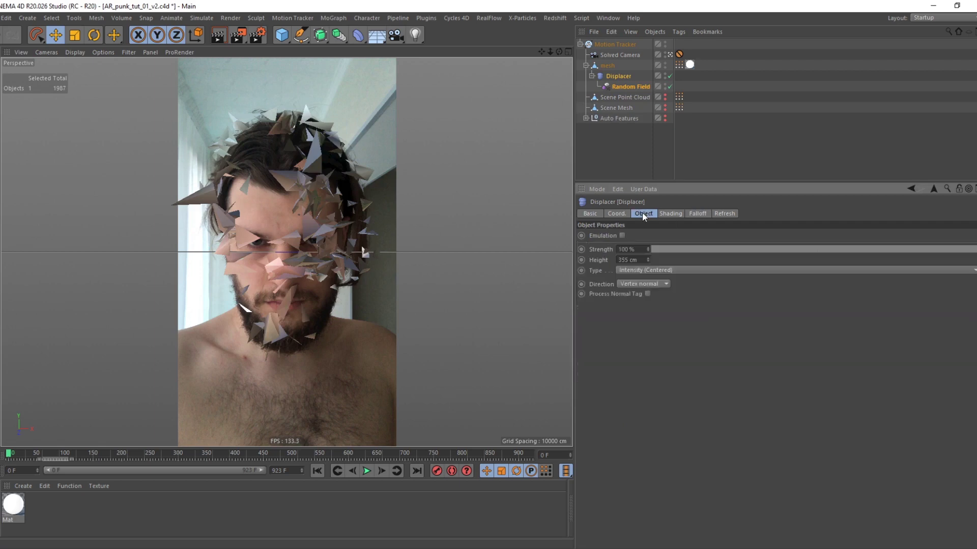
{"action": "left_click", "coordinate": [709, 122]}
Step: Switch the Random Field's random mode to Noise and set the noise scale to 800 %
{"action": "left_click", "coordinate": [635, 89]}
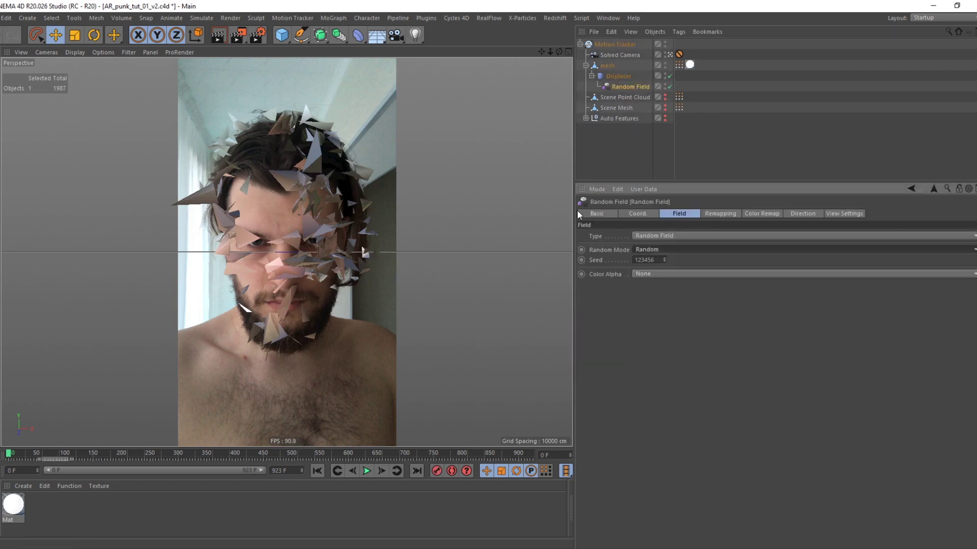
{"action": "left_click", "coordinate": [653, 250]}
{"action": "left_click", "coordinate": [652, 281]}
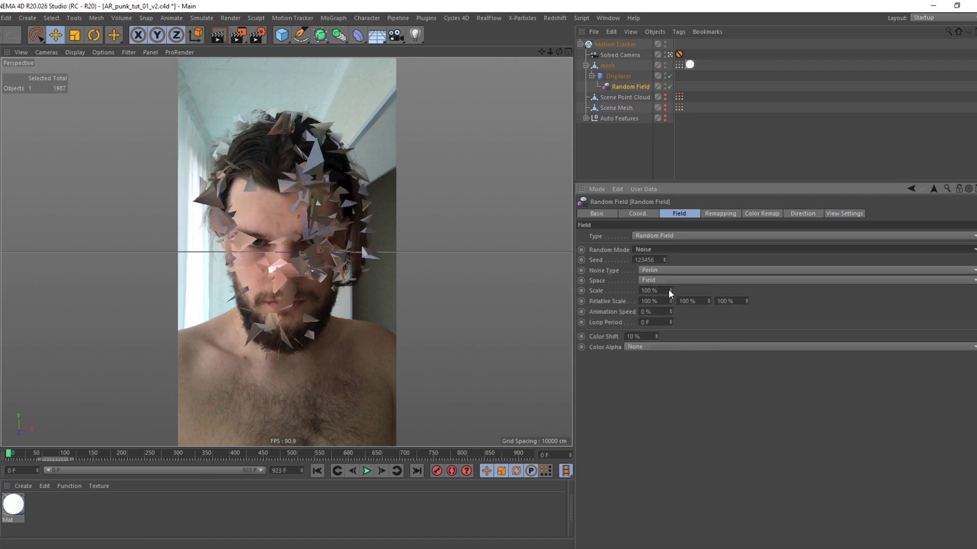
{"action": "left_click_drag", "start_coordinate": [669, 290], "coordinate": [669, 178]}
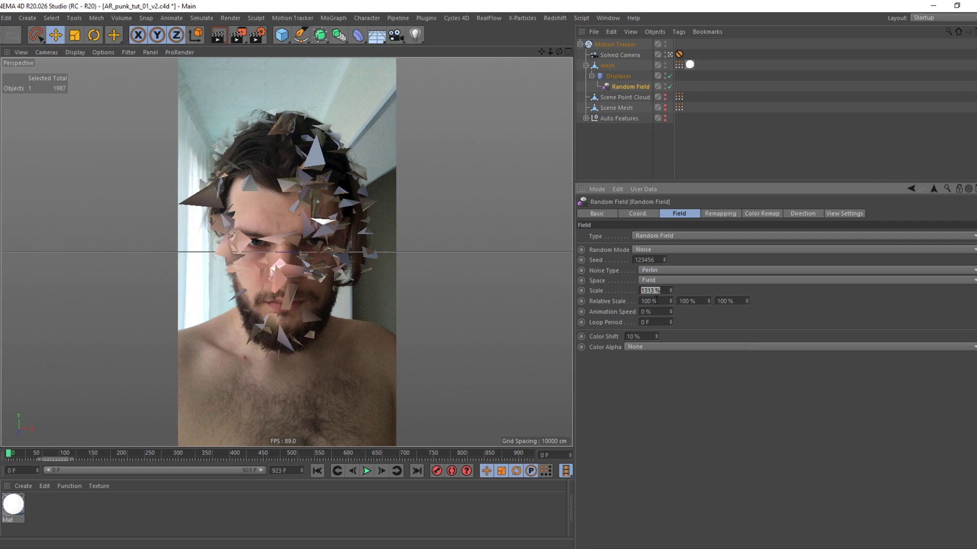
{"action": "type", "text": "0"}
{"action": "key", "text": "Return"}
Step: Set the Random Field's animation speed to 100 % and play the animation to check the moving shards
{"action": "type", "text": "1"}
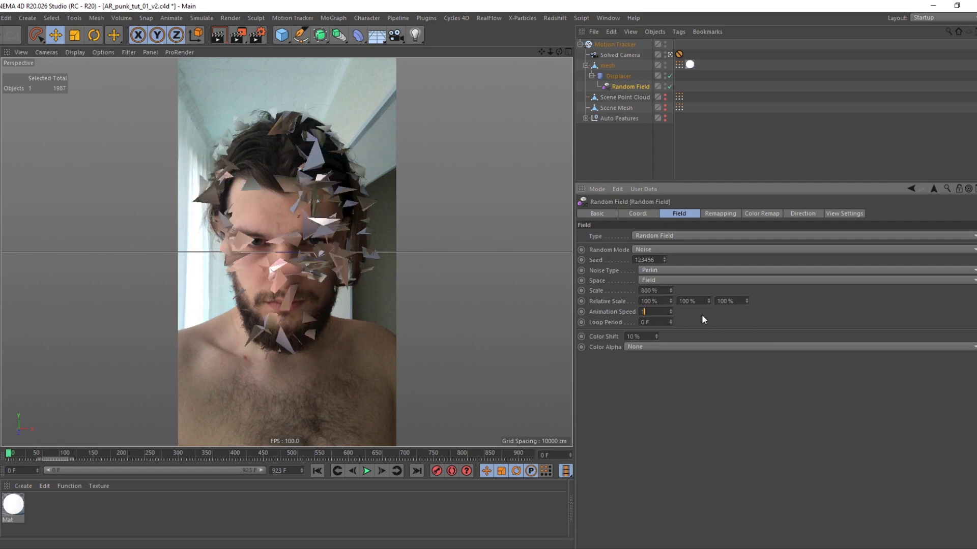
{"action": "type", "text": "00"}
{"action": "key", "text": "Return"}
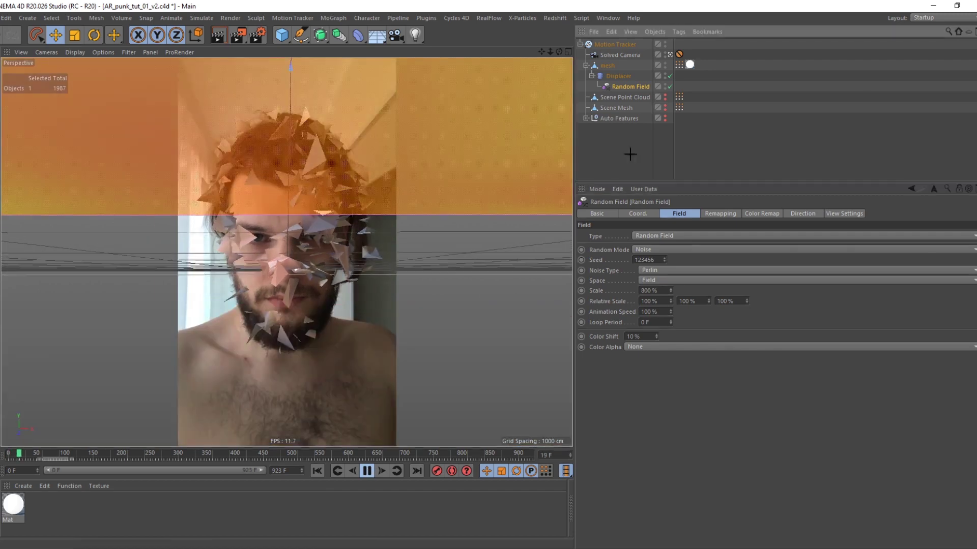
{"action": "left_click", "coordinate": [362, 301]}
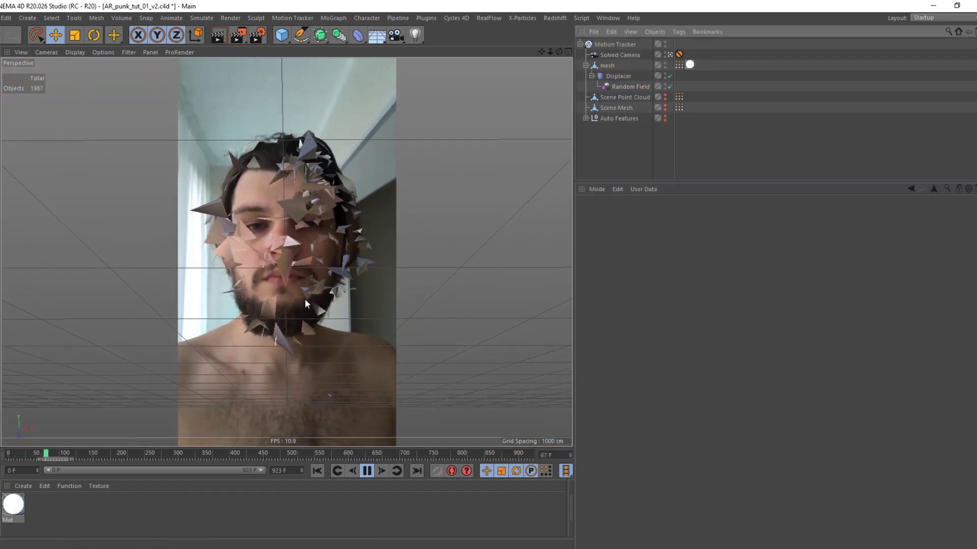
{"action": "left_click_drag", "start_coordinate": [53, 455], "coordinate": [146, 454]}
{"action": "left_click", "coordinate": [366, 471]}
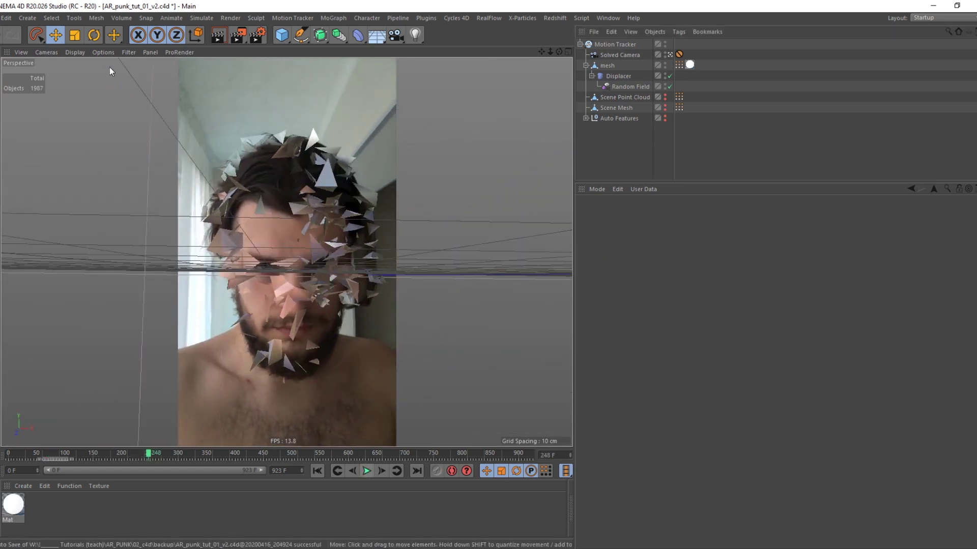
Step: Hide the grid in the viewport and play the animation again from further along the timeline
{"action": "left_click", "coordinate": [104, 52]}
{"action": "left_click", "coordinate": [128, 52]}
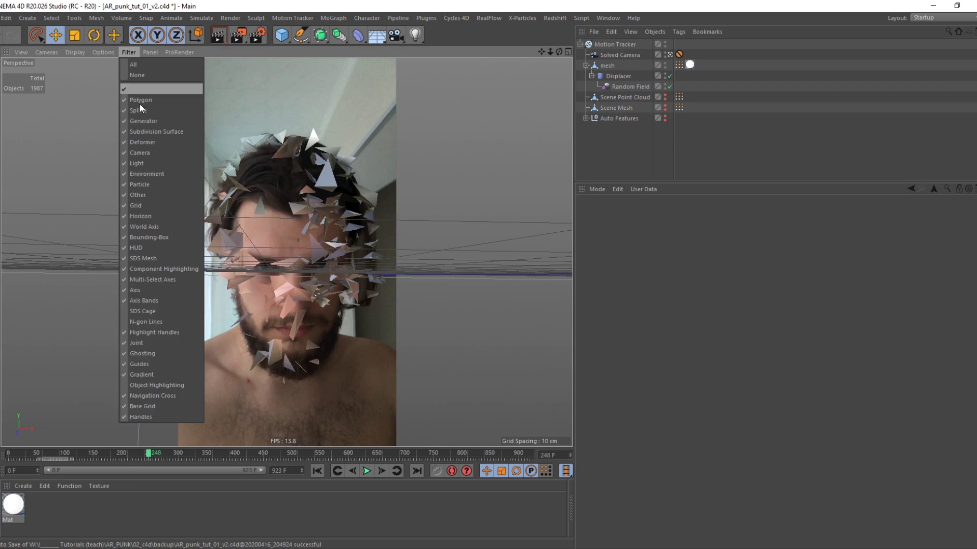
{"action": "left_click", "coordinate": [144, 201]}
{"action": "left_click_drag", "start_coordinate": [164, 455], "coordinate": [192, 454]}
{"action": "left_click", "coordinate": [367, 471]}
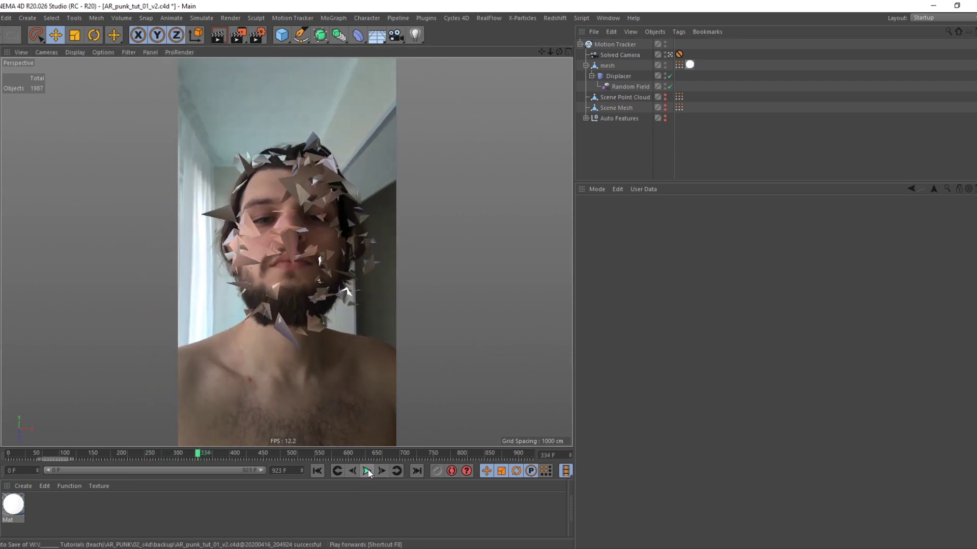
{"action": "left_click", "coordinate": [368, 471]}
Step: Set the Random Field's noise scale to 255 %, preview the playback and return to the first frame
{"action": "left_click", "coordinate": [620, 87]}
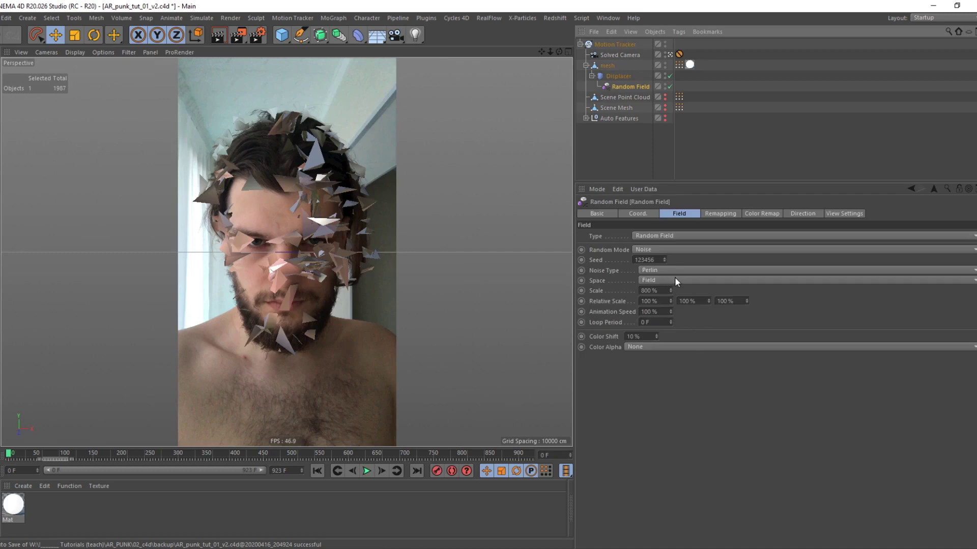
{"action": "left_click_drag", "start_coordinate": [668, 290], "coordinate": [605, 312]}
{"action": "type", "text": "255"}
{"action": "key", "text": "Return"}
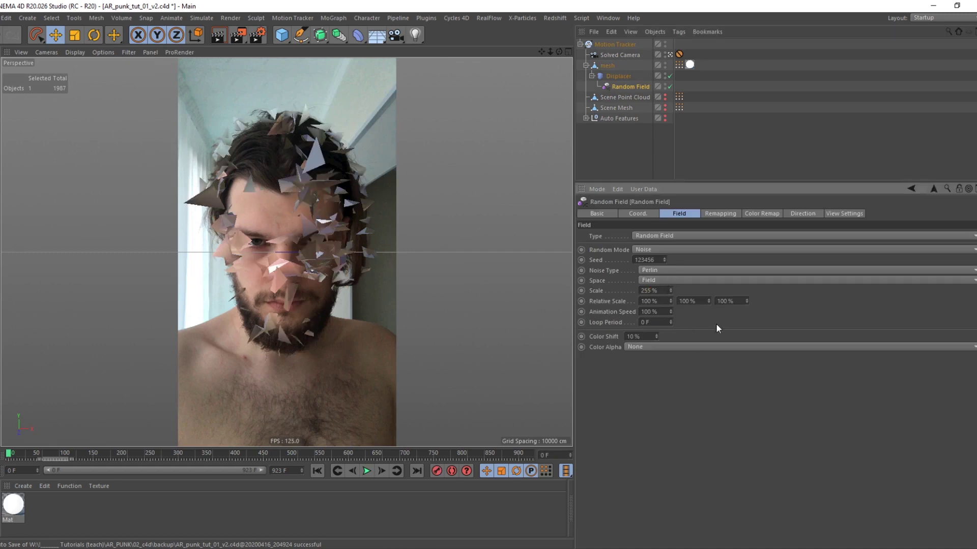
{"action": "left_click", "coordinate": [366, 471]}
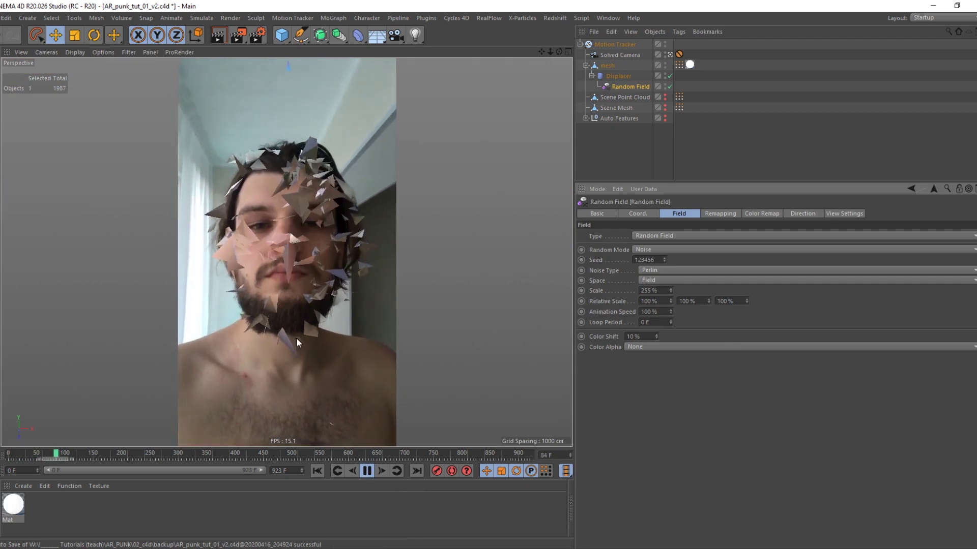
{"action": "left_click", "coordinate": [366, 471]}
{"action": "key", "text": "shift+f"}
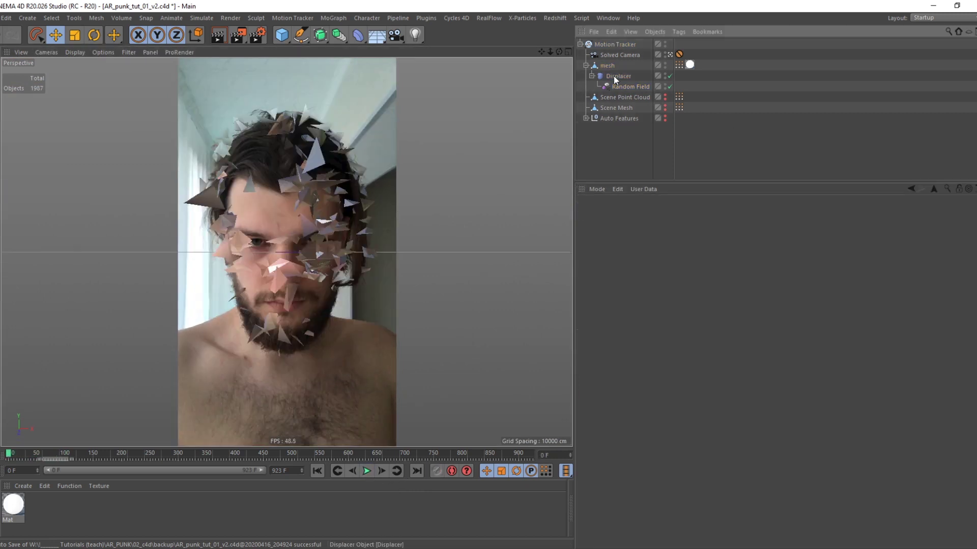
Step: Add a Curve modifier to the Displacer's falloff and steepen it by moving its end points to about 0.24 and 0.48
{"action": "left_click", "coordinate": [616, 76]}
{"action": "left_click", "coordinate": [697, 213]}
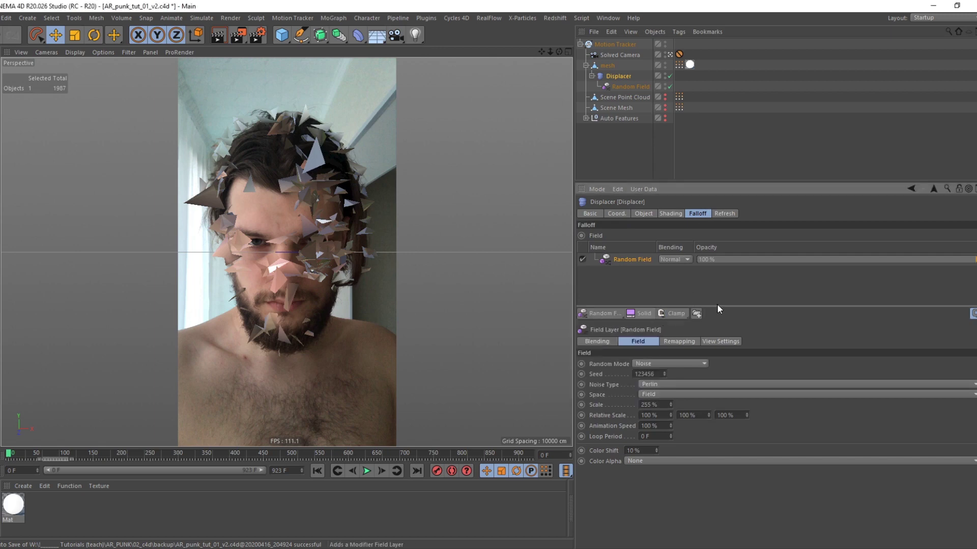
{"action": "left_click", "coordinate": [682, 314]}
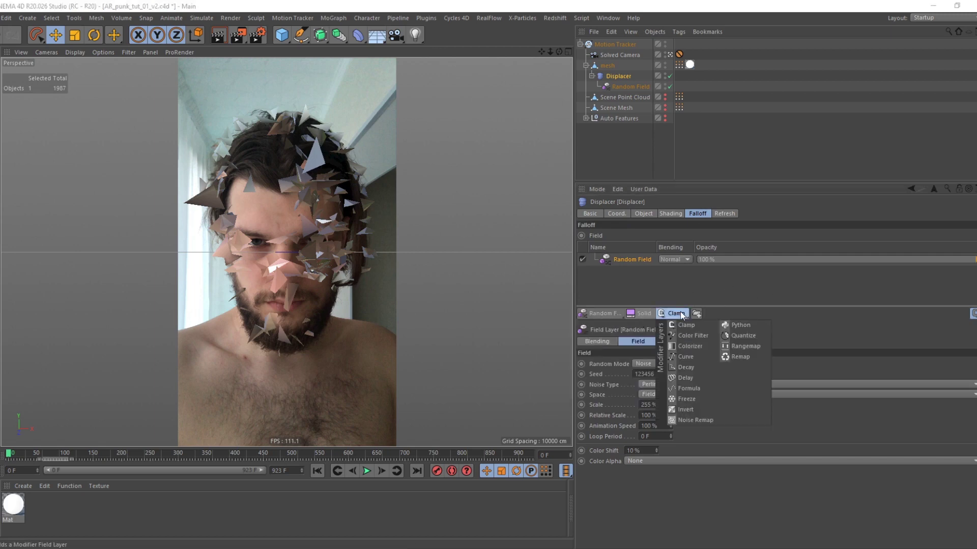
{"action": "left_click", "coordinate": [686, 357]}
{"action": "left_click_drag", "start_coordinate": [964, 372], "coordinate": [802, 365]}
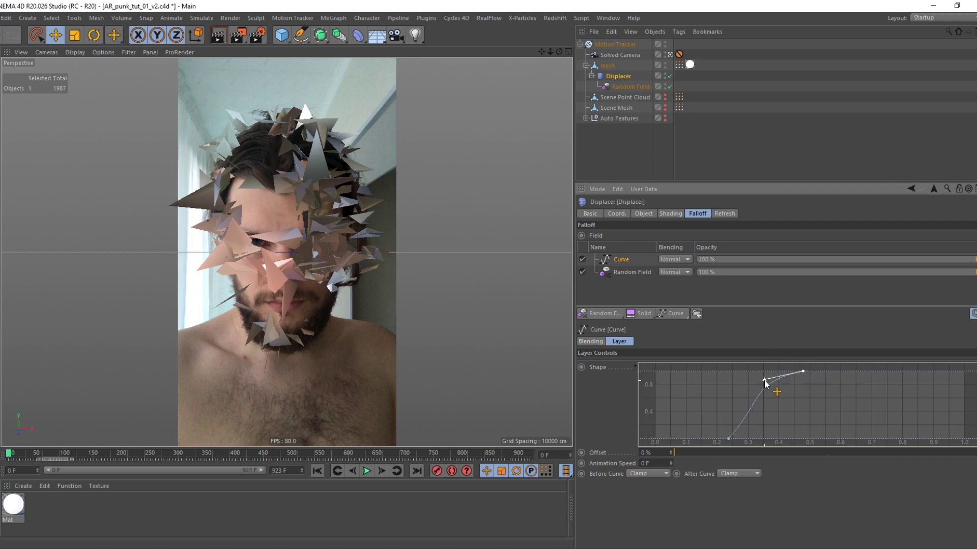
Step: Play the animation and set the Displacer's height to 255 cm during playback
{"action": "left_click", "coordinate": [366, 471]}
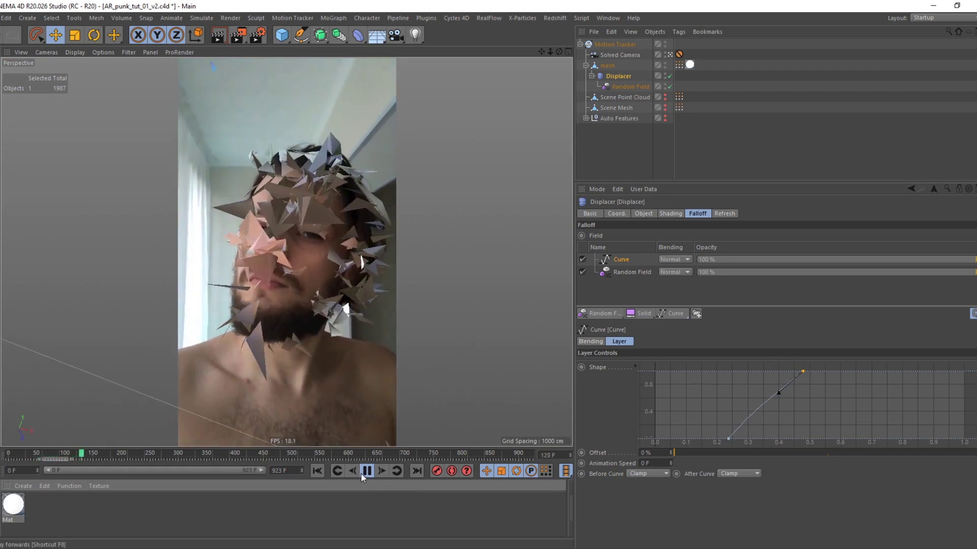
{"action": "left_click", "coordinate": [645, 213]}
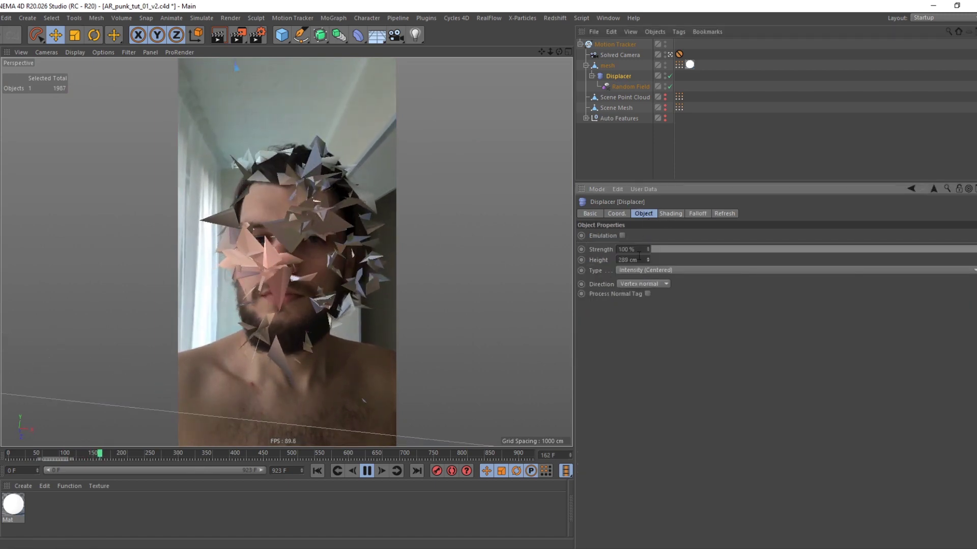
{"action": "left_click_drag", "start_coordinate": [639, 256], "coordinate": [573, 276]}
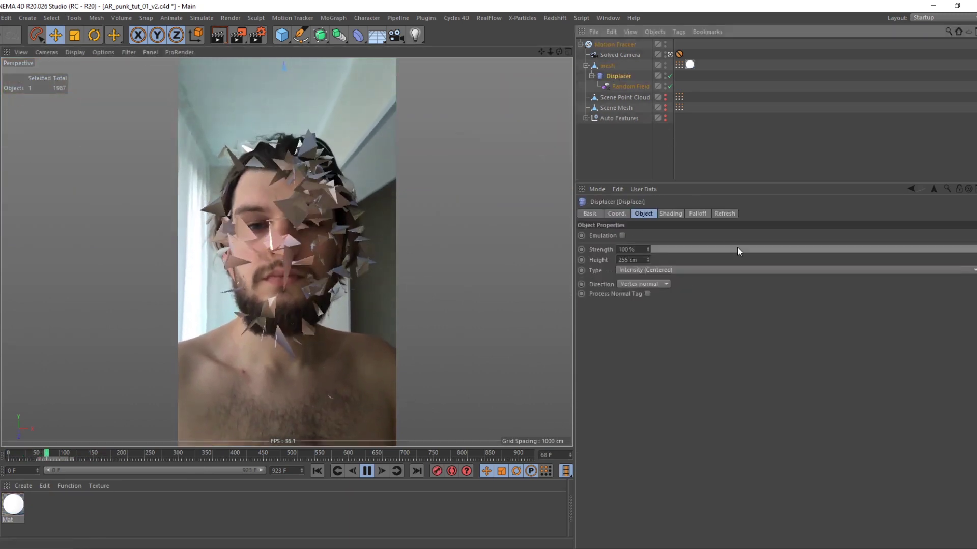
Step: Add a Quantize modifier above the Curve in the Displacer's falloff and set its steps to 4
{"action": "left_click", "coordinate": [697, 213]}
{"action": "left_click", "coordinate": [696, 313]}
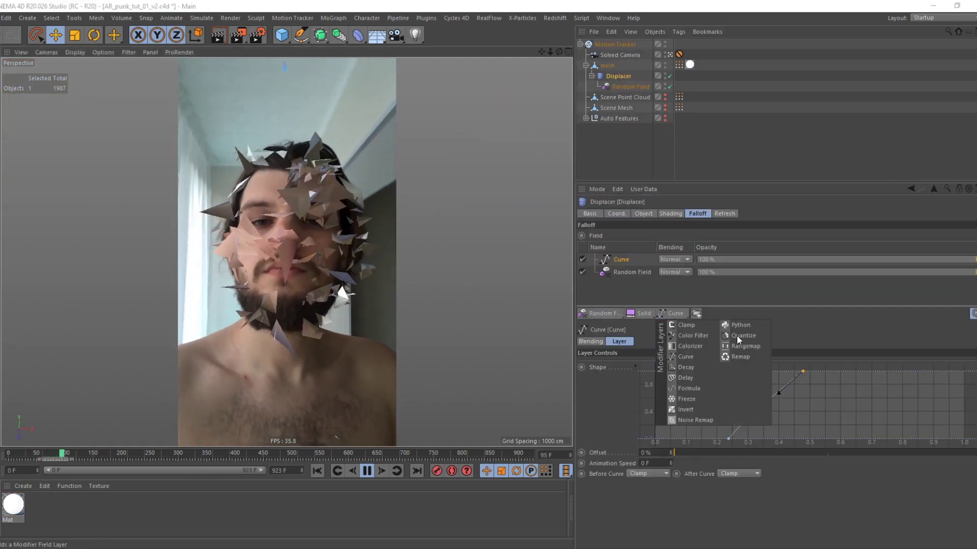
{"action": "left_click", "coordinate": [737, 334]}
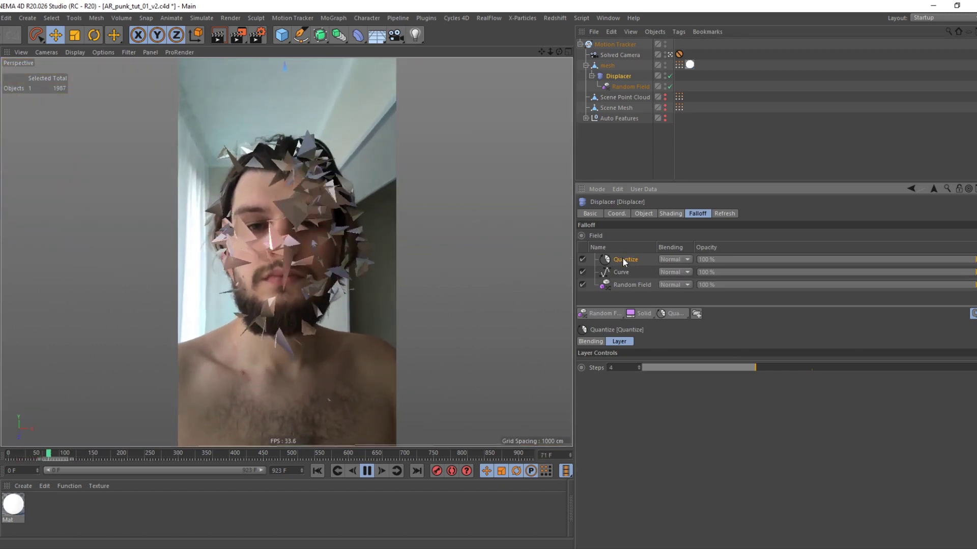
{"action": "left_click_drag", "start_coordinate": [751, 367], "coordinate": [644, 367]}
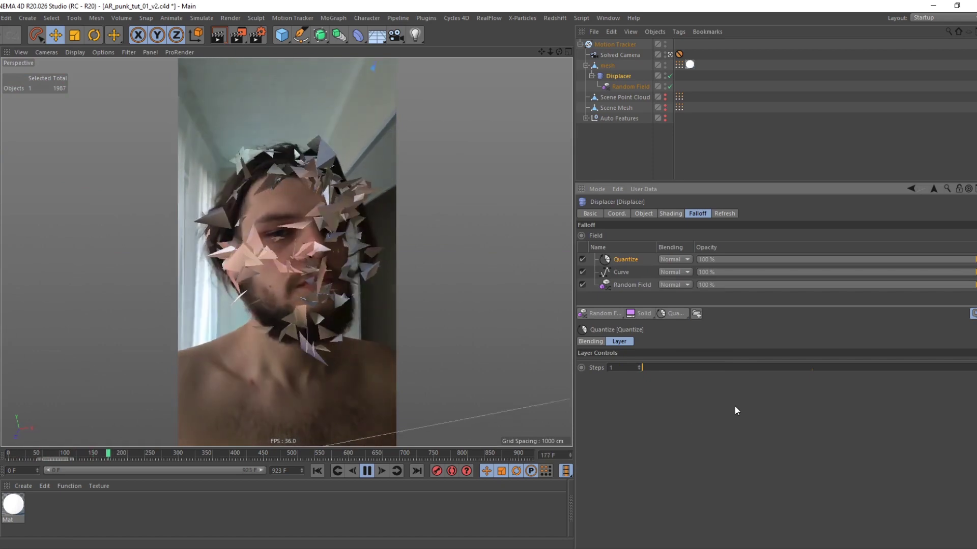
{"action": "left_click", "coordinate": [639, 364]}
{"action": "left_click", "coordinate": [639, 364]}
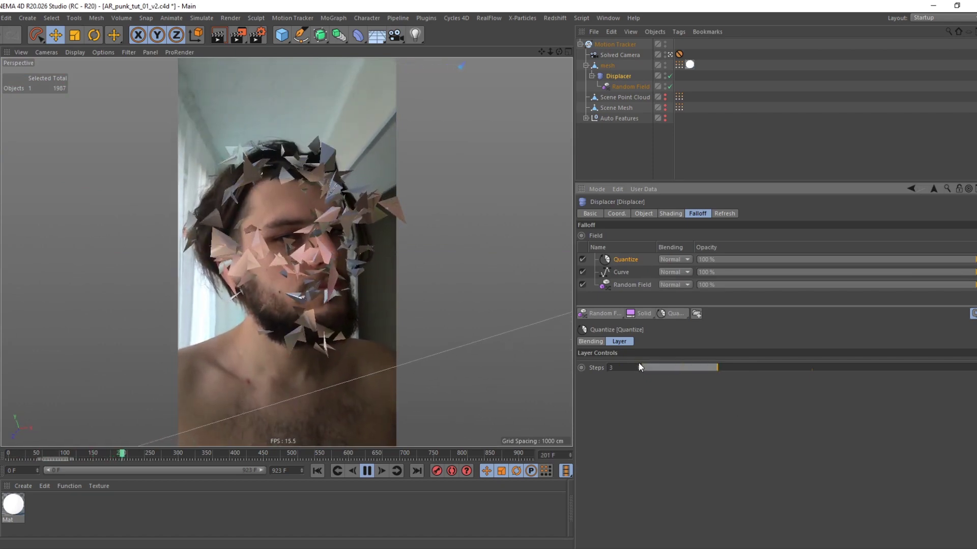
{"action": "left_click", "coordinate": [638, 365]}
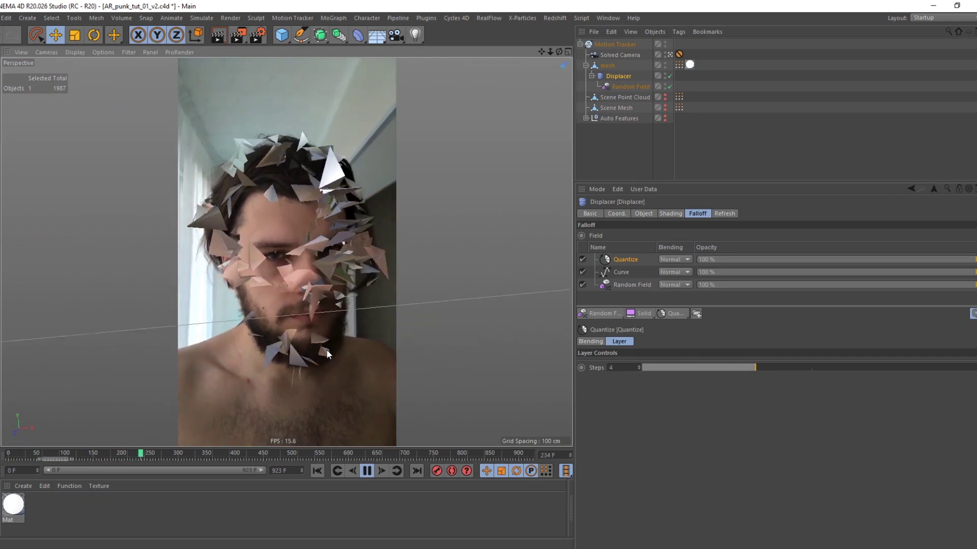
Step: Preview the quantized shard motion from the first frame and around frame 400, stop playback and return to the start
{"action": "key", "text": "shift+f"}
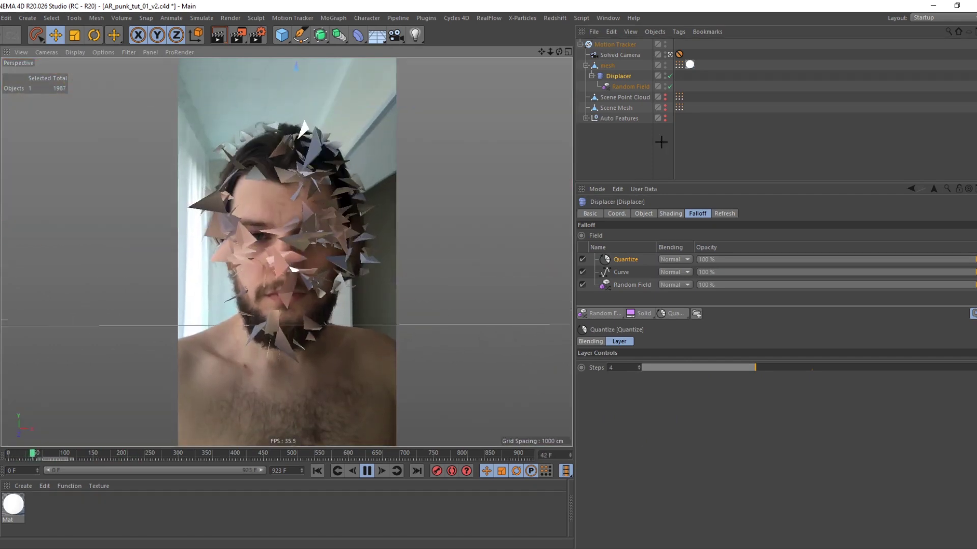
{"action": "left_click", "coordinate": [311, 331]}
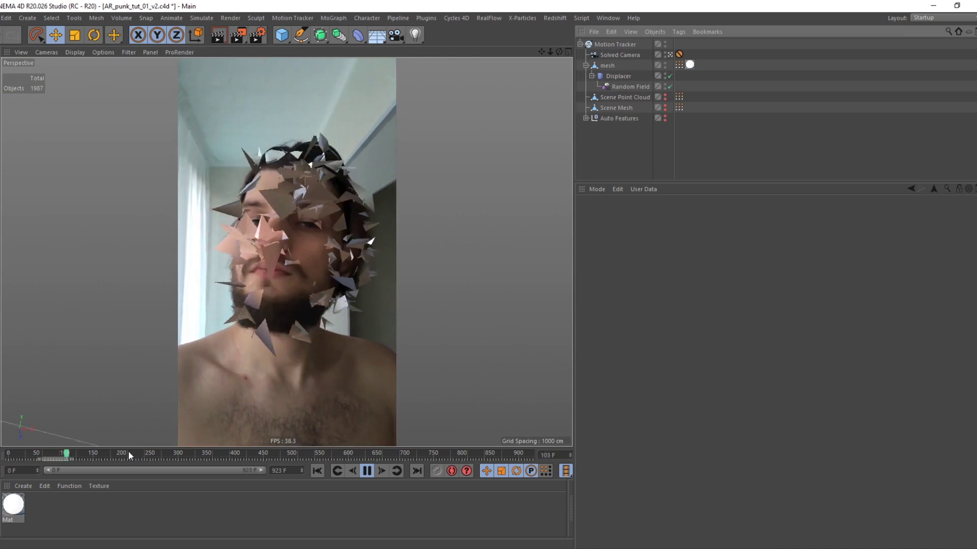
{"action": "left_click_drag", "start_coordinate": [128, 451], "coordinate": [238, 450]}
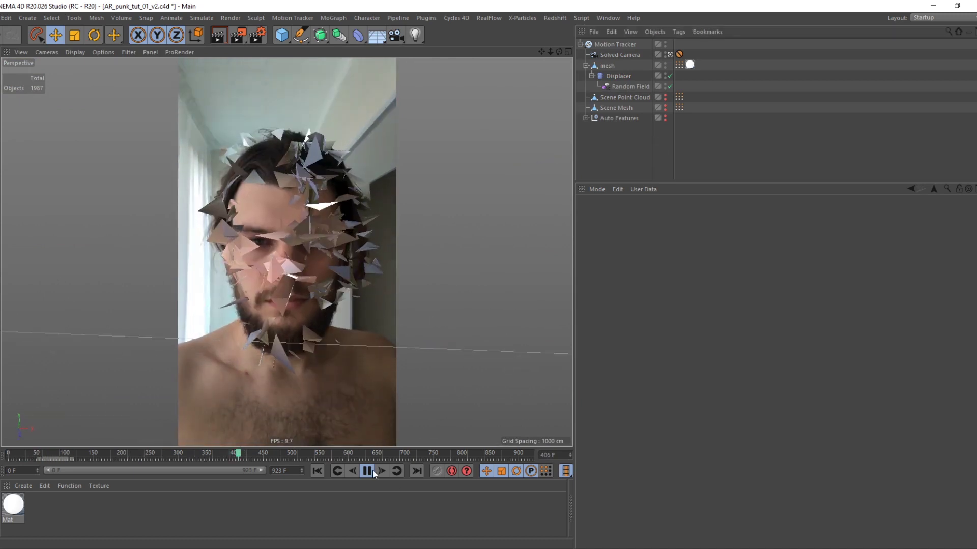
{"action": "left_click", "coordinate": [368, 471]}
{"action": "key", "text": "shift+f"}
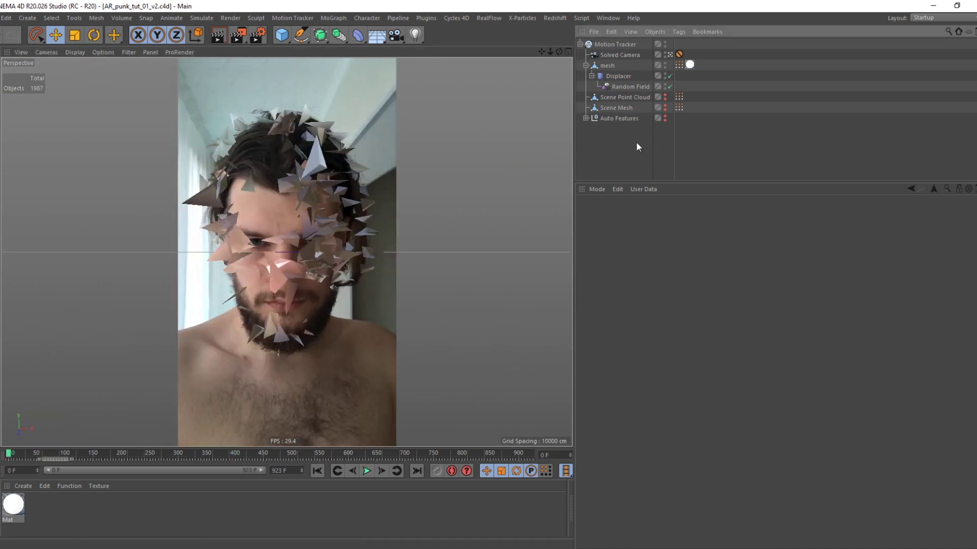
Step: Add a PolyFX object as a child of the mesh and place it below the Displacer
{"action": "left_click", "coordinate": [629, 86]}
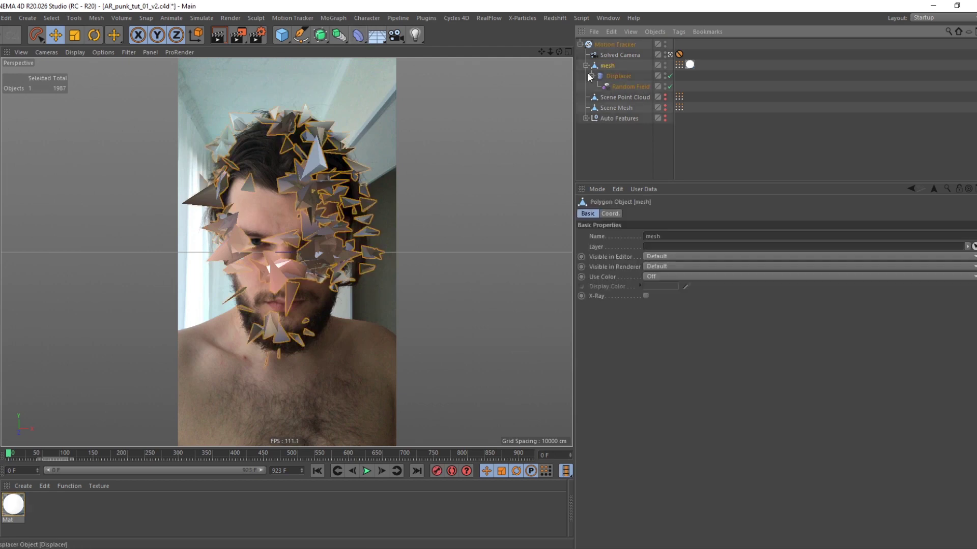
{"action": "key", "text": "Delete"}
{"action": "left_click", "coordinate": [607, 66]}
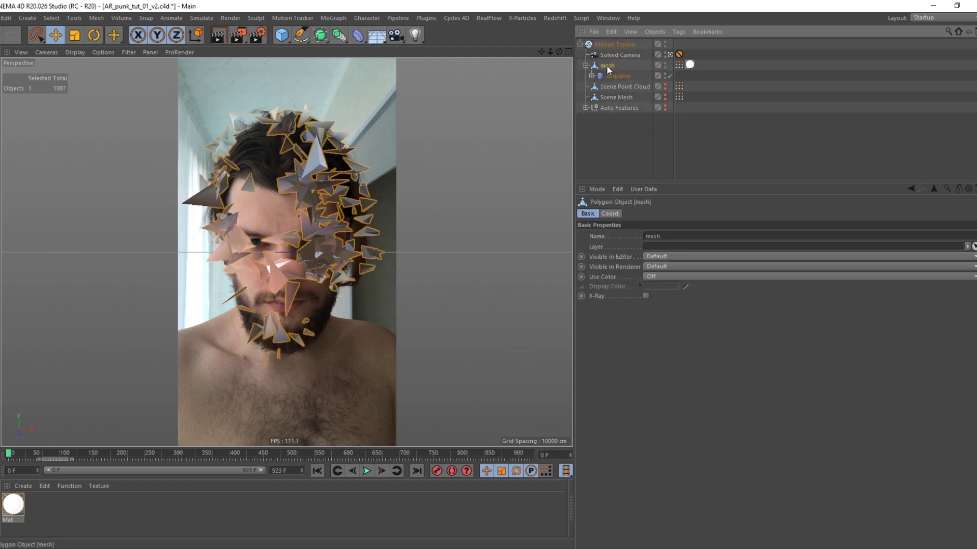
{"action": "left_click", "coordinate": [333, 18]}
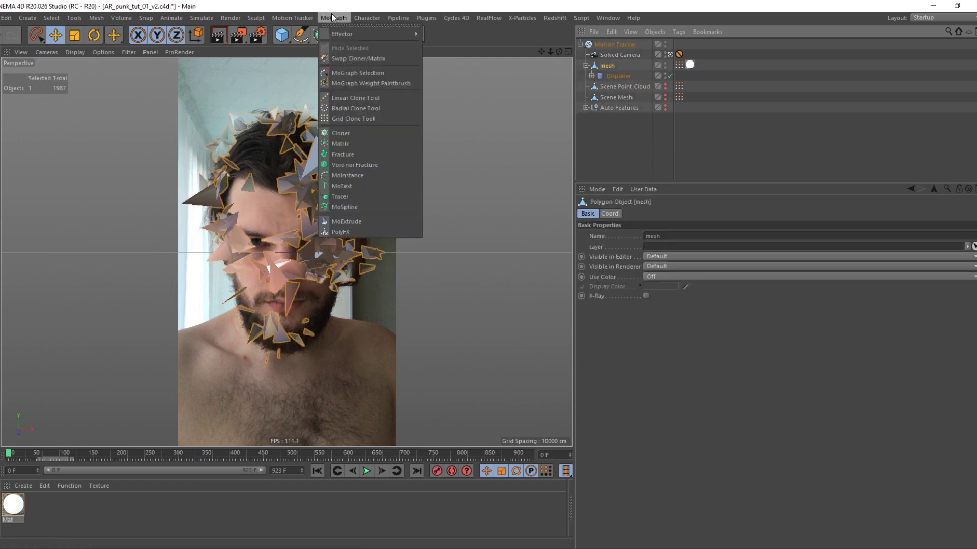
{"action": "left_click", "coordinate": [354, 232], "text": "shift"}
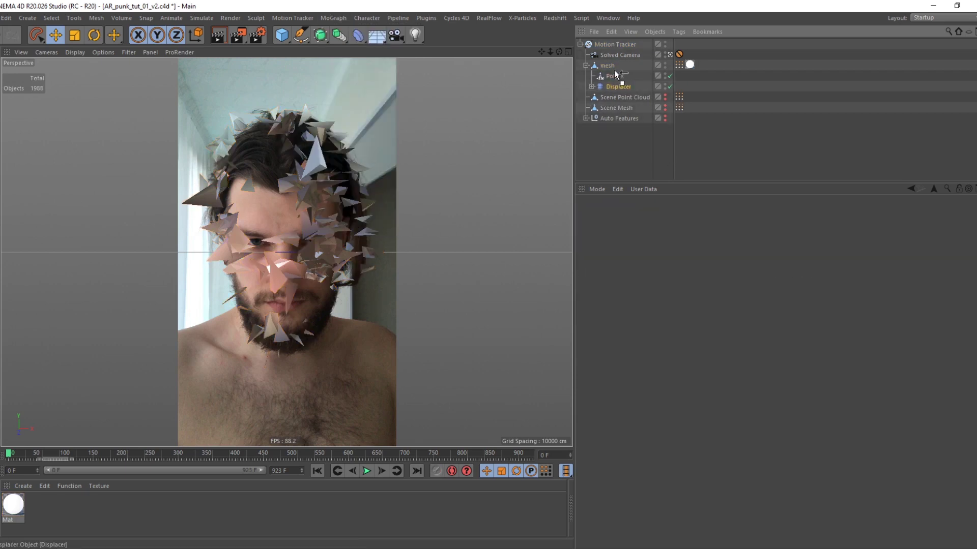
{"action": "left_click_drag", "start_coordinate": [615, 74], "coordinate": [614, 93]}
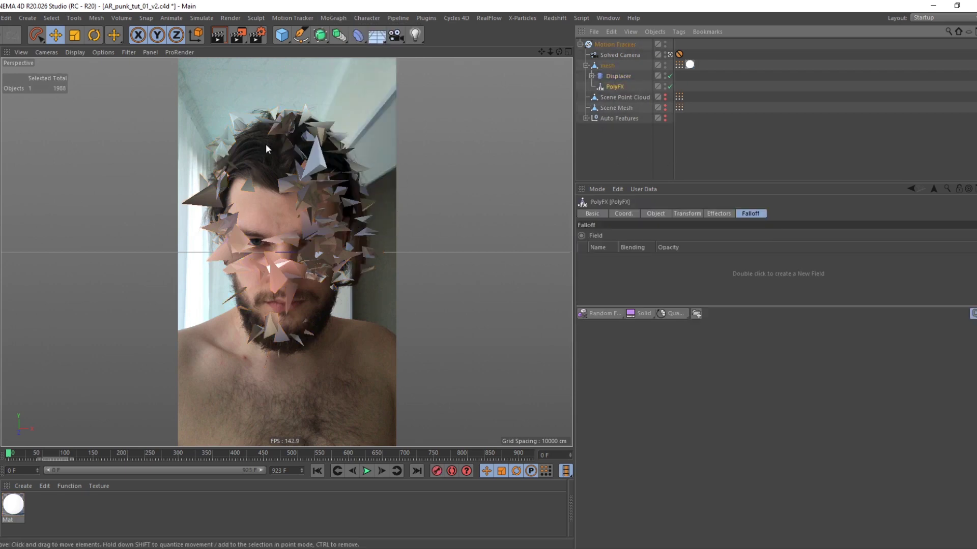
Step: Add a Plain effector as a child of the PolyFX object
{"action": "left_click", "coordinate": [328, 18]}
{"action": "mouse_move", "coordinate": [340, 36]}
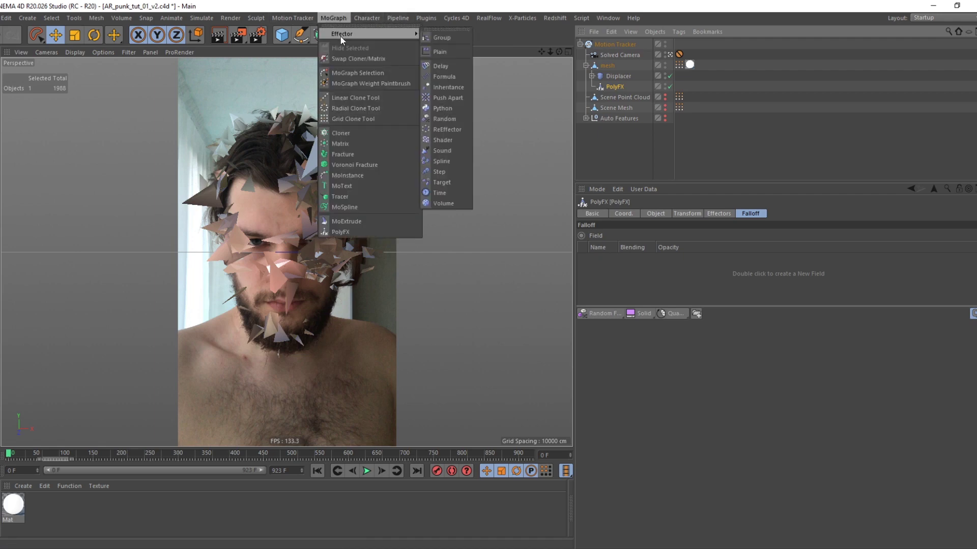
{"action": "left_click", "coordinate": [443, 50], "text": "shift"}
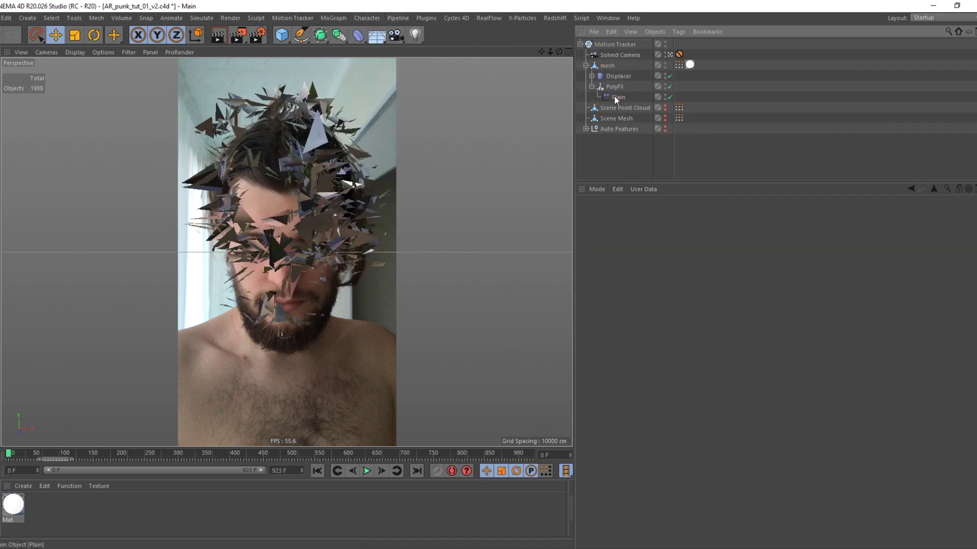
Step: Play the animation, test-render the view with the Plain effector applied, return to the first frame and save the project
{"action": "left_click", "coordinate": [367, 471]}
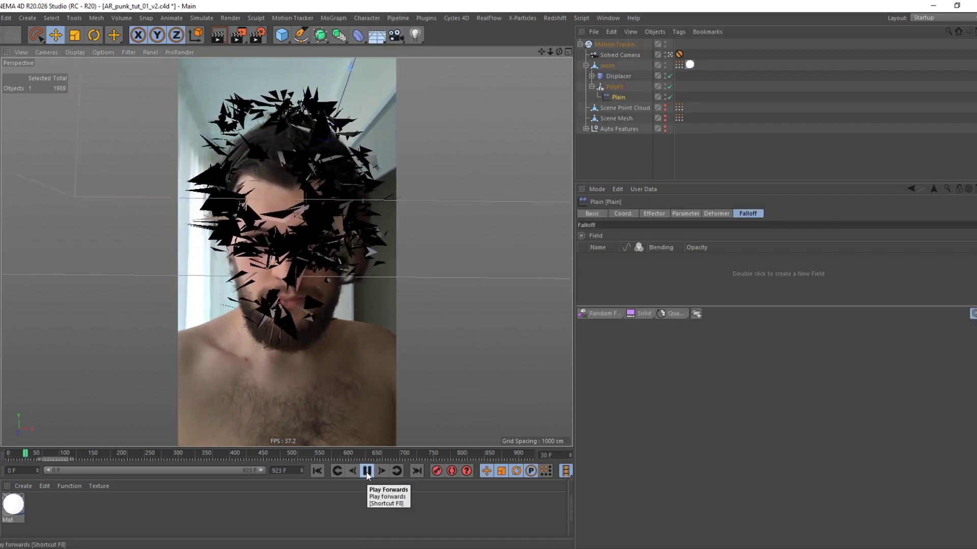
{"action": "left_click", "coordinate": [367, 471]}
{"action": "key", "text": "ctrl+r"}
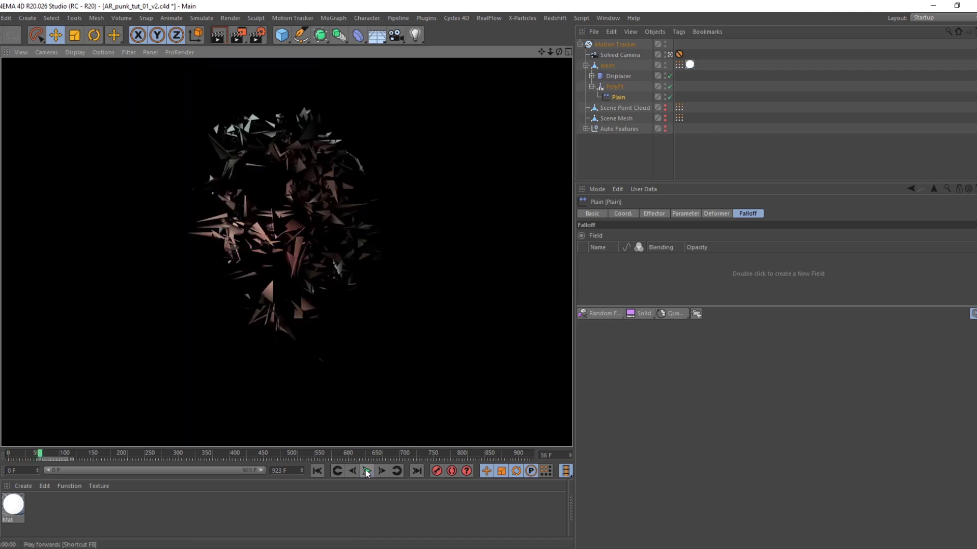
{"action": "left_click", "coordinate": [366, 471]}
{"action": "left_click", "coordinate": [366, 471]}
{"action": "key", "text": "shift+f"}
{"action": "key", "text": "ctrl+s"}
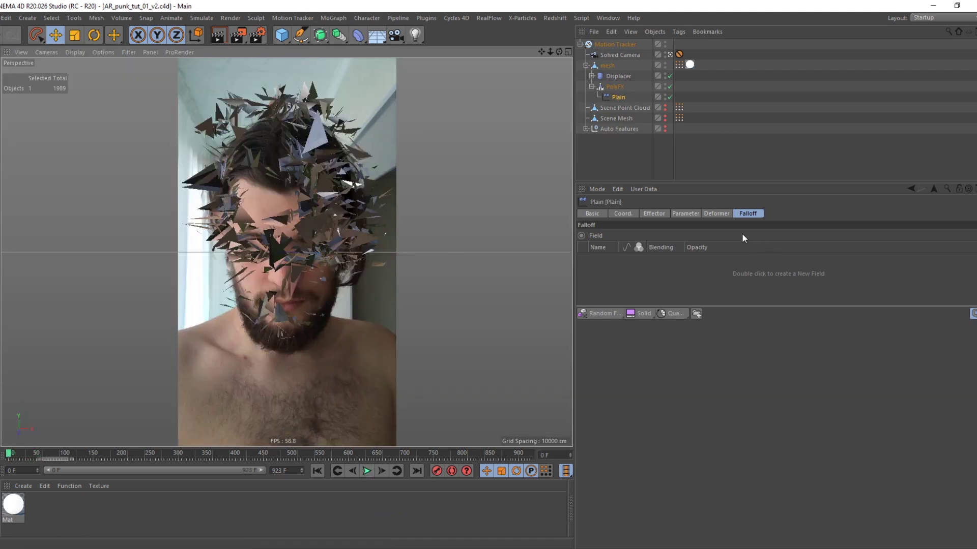
Step: Turn off the Plain effector's Position parameter and briefly play the animation to check the shards
{"action": "left_click", "coordinate": [685, 213]}
{"action": "left_click", "coordinate": [621, 255]}
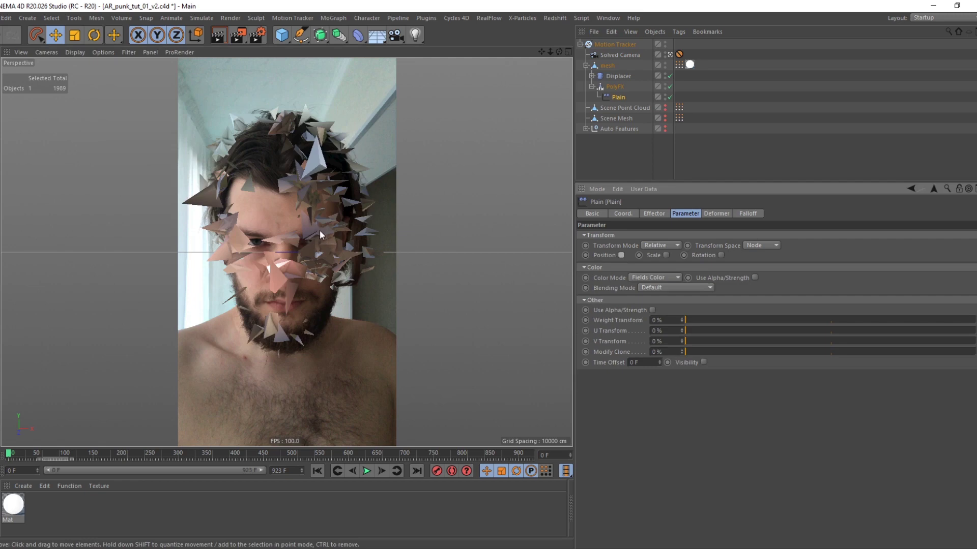
{"action": "left_click", "coordinate": [366, 471]}
{"action": "left_click", "coordinate": [370, 472]}
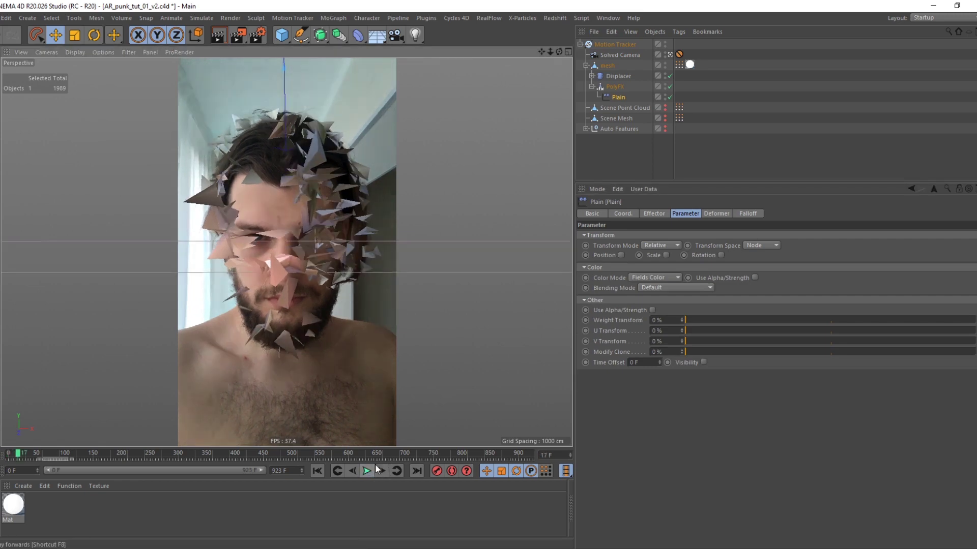
Step: Enable the Plain effector's Scale parameter with uniform, absolute scaling and set the scale to -1
{"action": "left_click", "coordinate": [665, 255]}
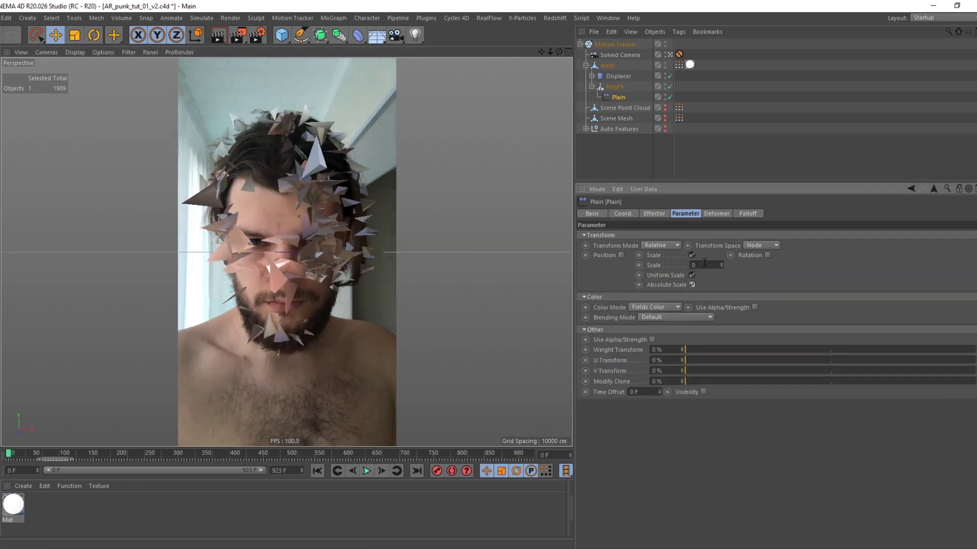
{"action": "key", "text": "Return"}
{"action": "left_click", "coordinate": [758, 82]}
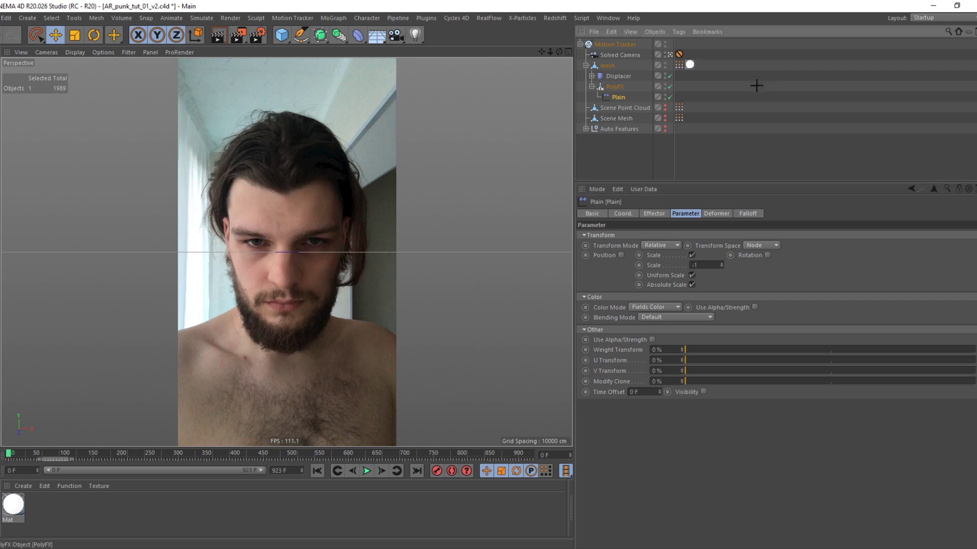
Step: Open a new view panel and dock it beside the existing viewport
{"action": "left_click", "coordinate": [608, 18]}
{"action": "left_click", "coordinate": [626, 249]}
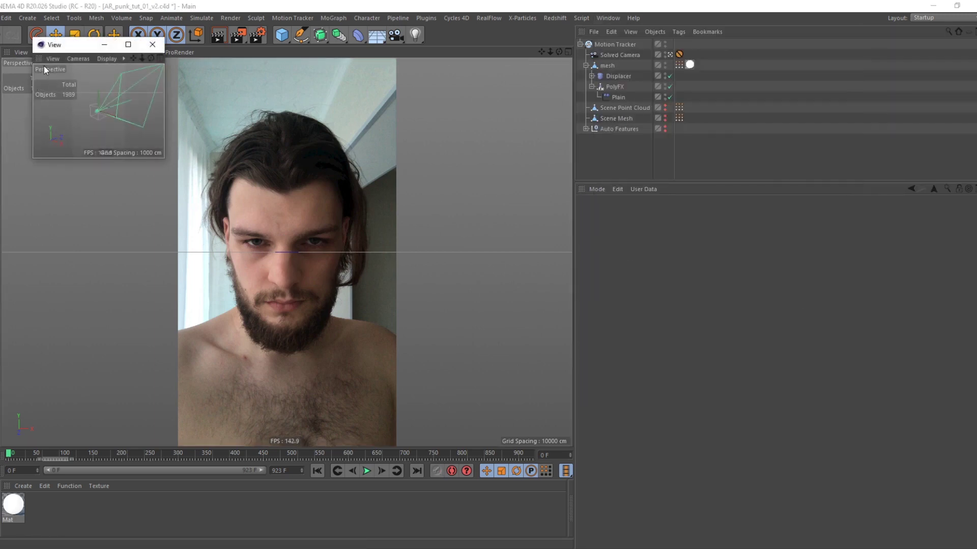
{"action": "left_click_drag", "start_coordinate": [191, 125], "coordinate": [521, 176]}
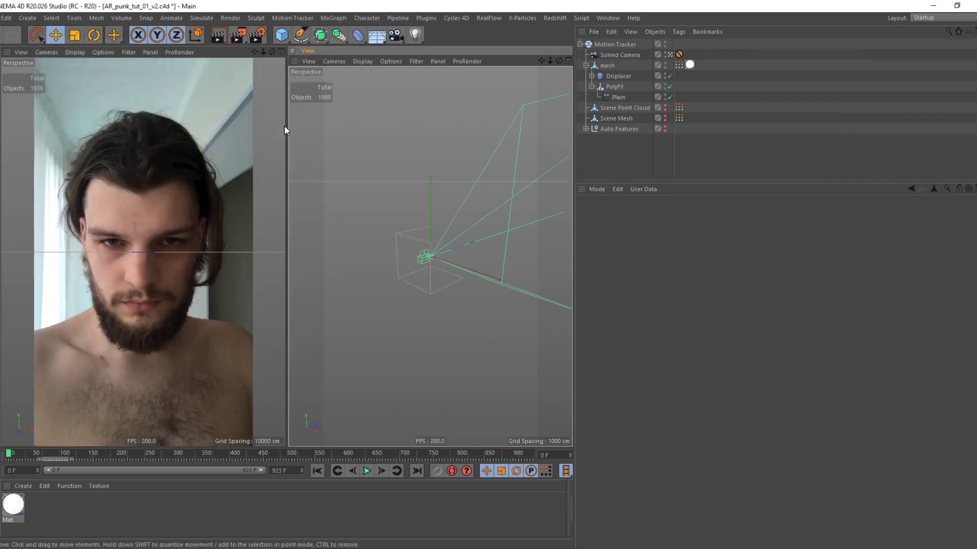
Step: Set the new view to look through the Solved Camera and switch the original view out of that camera
{"action": "left_click", "coordinate": [336, 60]}
{"action": "mouse_move", "coordinate": [356, 87]}
{"action": "left_click", "coordinate": [448, 102]}
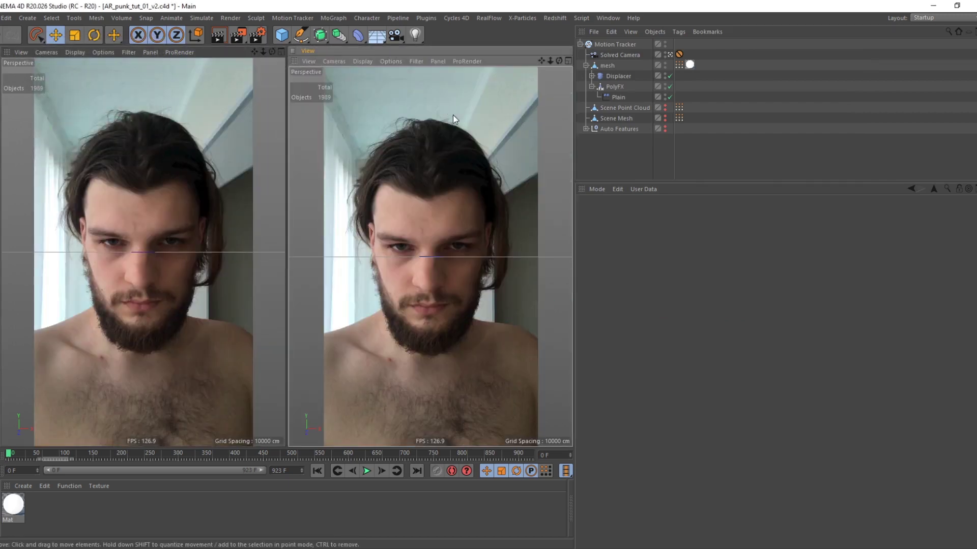
{"action": "left_click", "coordinate": [669, 56]}
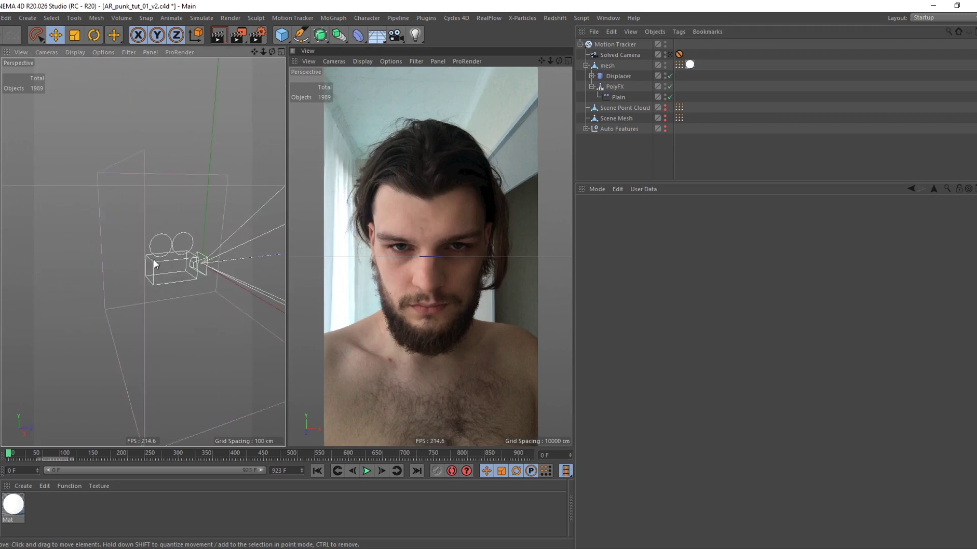
Step: Add a Spherical Field to the Plain effector's falloff
{"action": "left_click", "coordinate": [615, 96]}
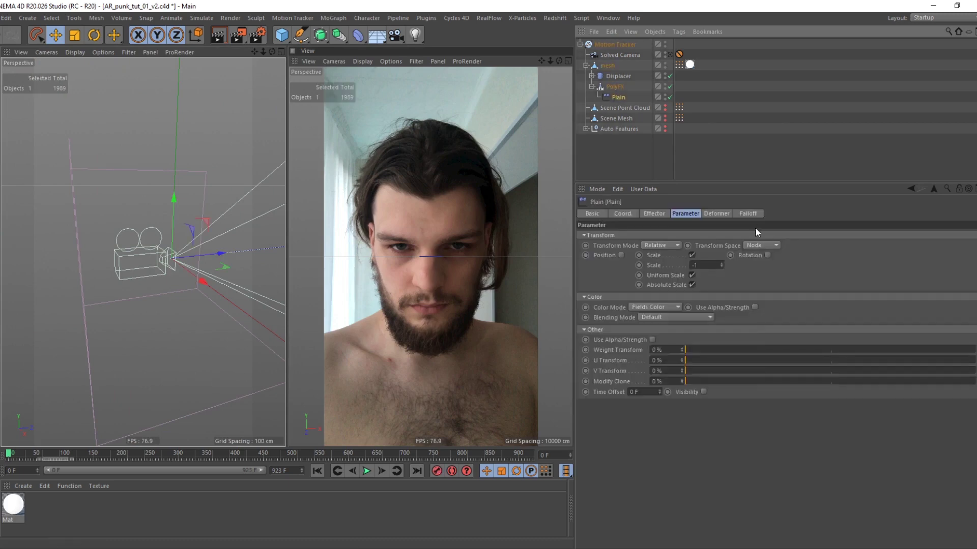
{"action": "left_click", "coordinate": [617, 313]}
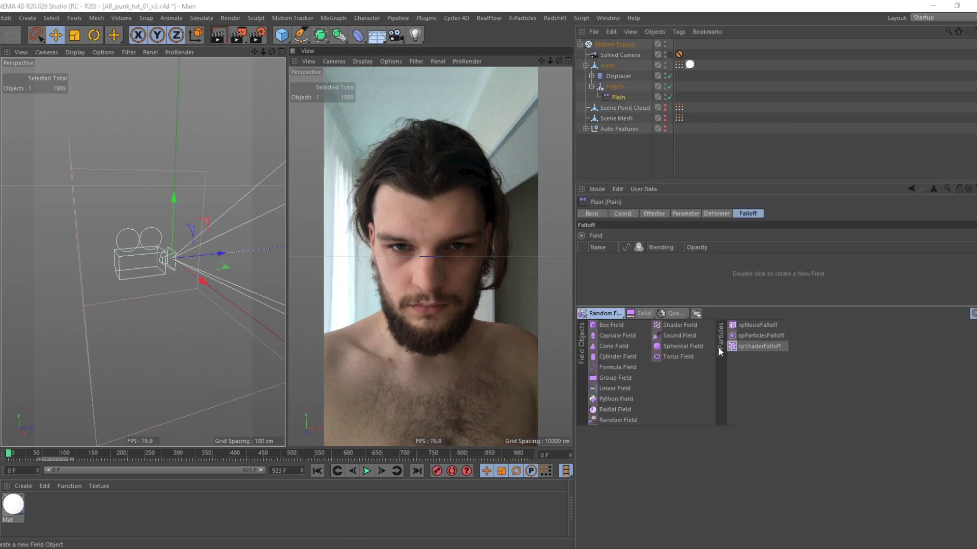
{"action": "left_click", "coordinate": [681, 346]}
Step: Move the Spherical Field from the camera to the shards, enlarge it, and test-render the free perspective view
{"action": "right_click_drag", "start_coordinate": [257, 237], "coordinate": [155, 253], "text": "alt"}
{"action": "middle_click_drag", "start_coordinate": [155, 253], "coordinate": [72, 244], "text": "alt"}
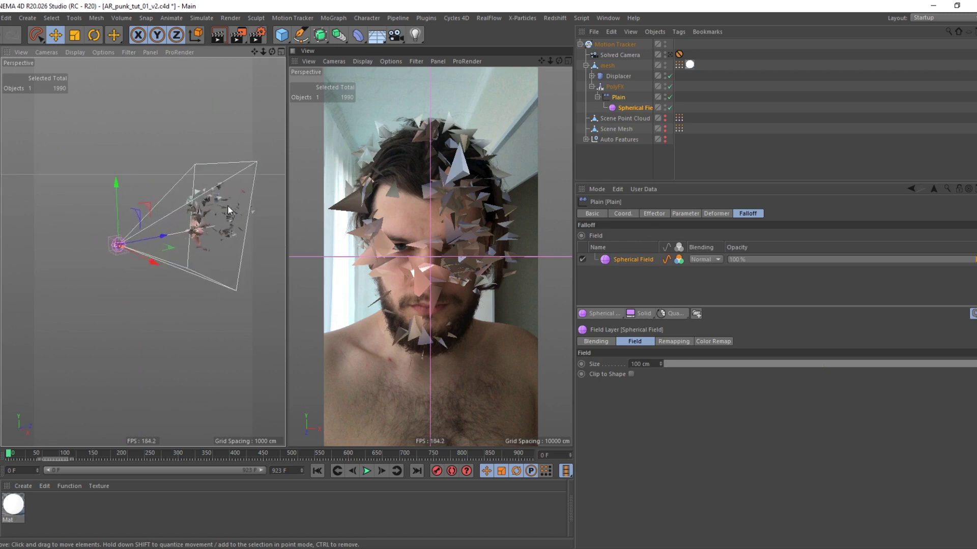
{"action": "left_click_drag", "start_coordinate": [227, 205], "coordinate": [196, 200], "text": "alt"}
{"action": "left_click", "coordinate": [642, 155]}
{"action": "left_click", "coordinate": [633, 108]}
{"action": "key", "text": "e"}
{"action": "left_click_drag", "start_coordinate": [129, 260], "coordinate": [257, 316], "text": "alt"}
{"action": "key", "text": "ctrl+r"}
{"action": "left_click", "coordinate": [187, 275]}
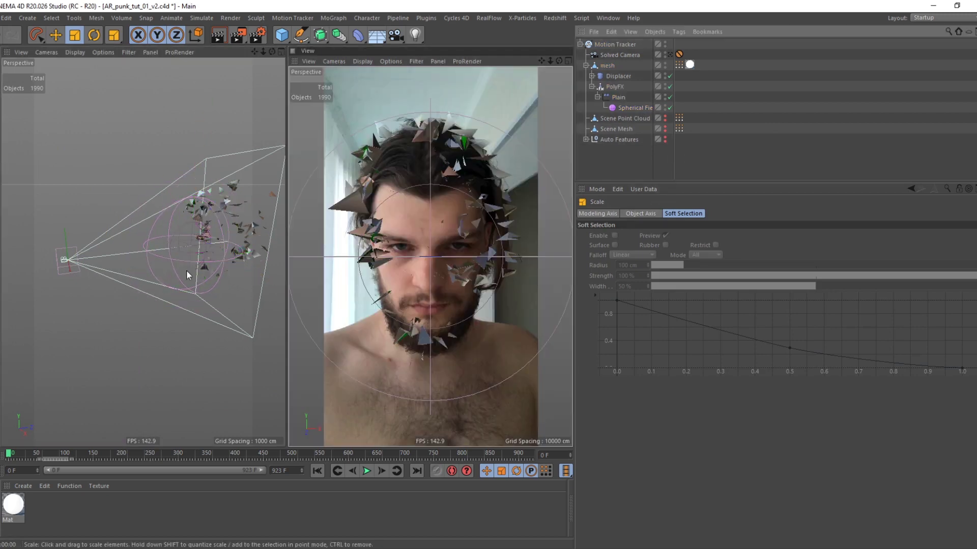
Step: Inspect the Spherical Field's Remapping and Color Remap settings, keeping the color mode at No Remap
{"action": "left_click", "coordinate": [631, 108]}
{"action": "left_click", "coordinate": [712, 213]}
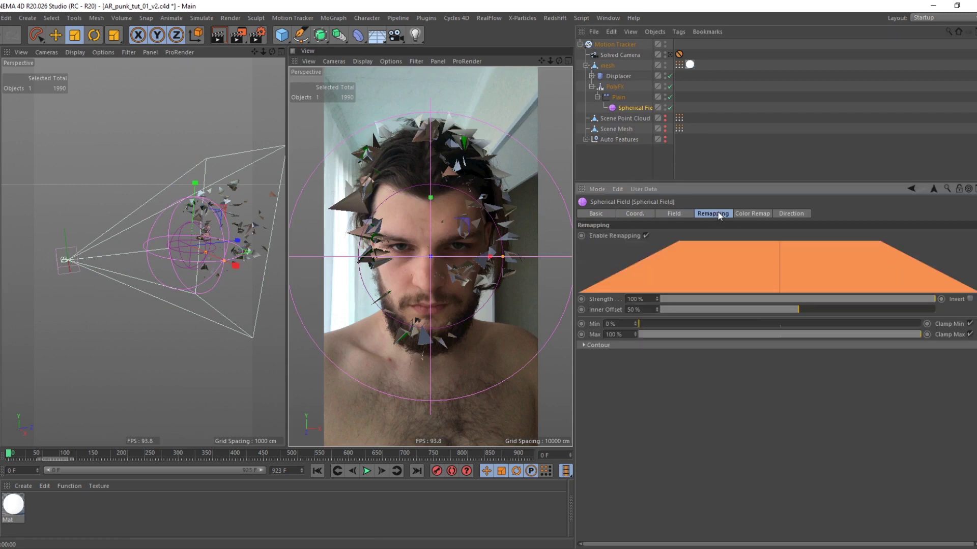
{"action": "left_click", "coordinate": [752, 213]}
{"action": "left_click", "coordinate": [945, 236]}
{"action": "left_click", "coordinate": [656, 247]}
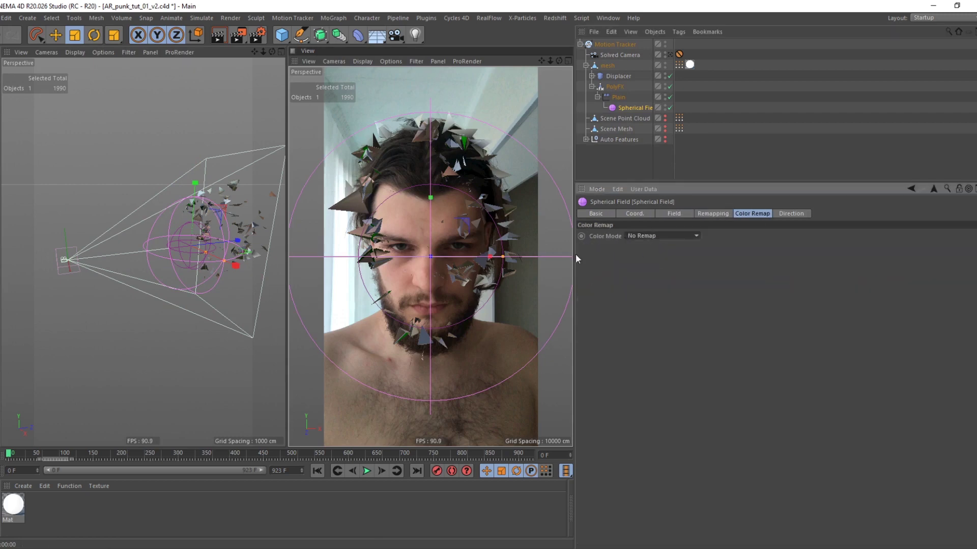
Step: Test-render the free perspective view from closer angles to examine the shards' colors
{"action": "key", "text": "ctrl+r"}
{"action": "left_click", "coordinate": [719, 167]}
{"action": "left_click_drag", "start_coordinate": [153, 226], "coordinate": [189, 220], "text": "alt"}
{"action": "scroll", "coordinate": [191, 219], "scroll_direction": "up", "scroll_amount": 5}
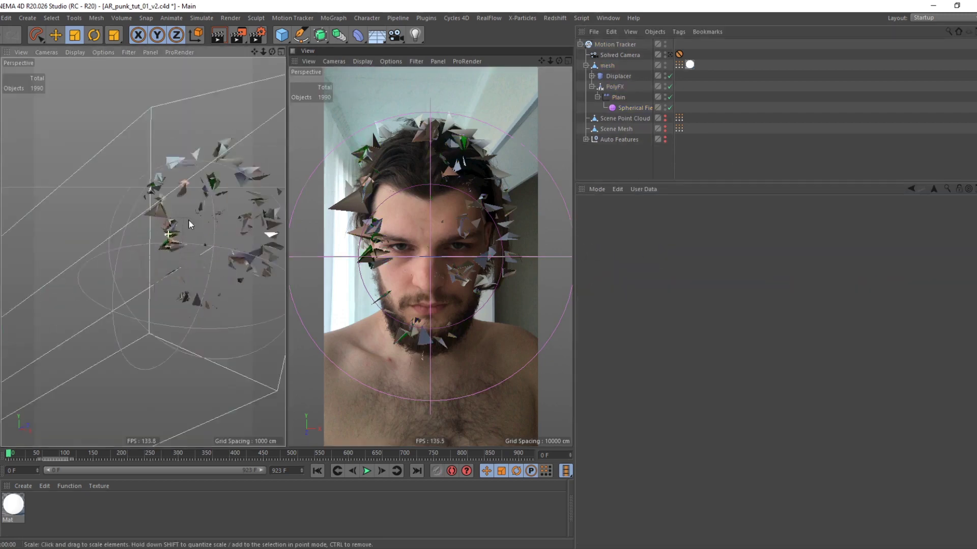
{"action": "key", "text": "ctrl+r"}
{"action": "left_click", "coordinate": [632, 161]}
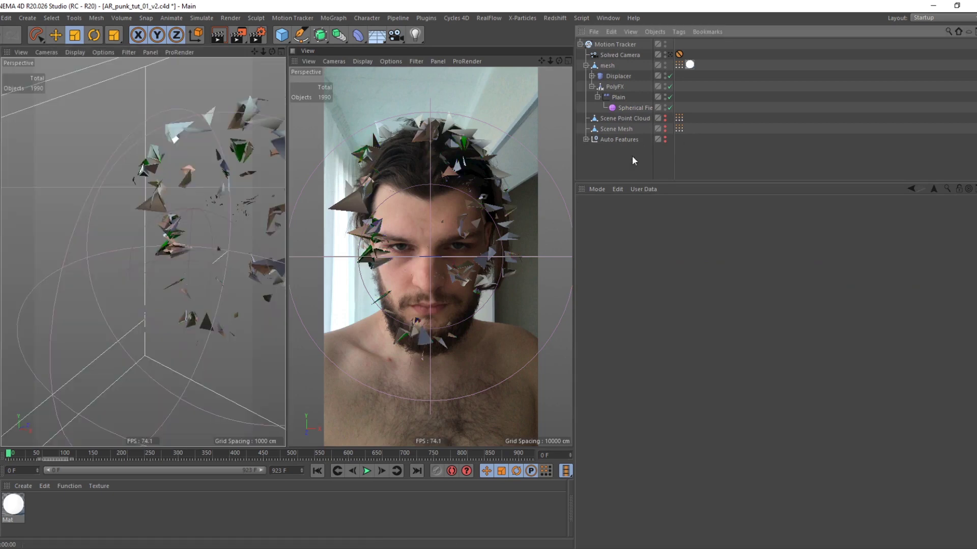
{"action": "left_click_drag", "start_coordinate": [631, 155], "coordinate": [685, 86]}
{"action": "left_click", "coordinate": [673, 72]}
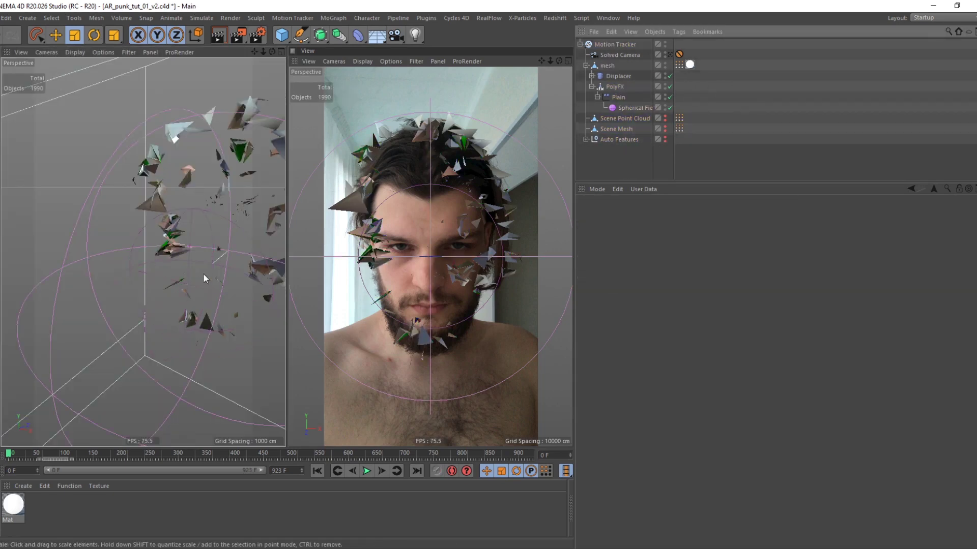
{"action": "key", "text": "ctrl+r"}
{"action": "left_click", "coordinate": [787, 130]}
Step: Switch the mesh's Vertex Color tag to the alternative Vertex Colors mode and test-render the shards
{"action": "left_click", "coordinate": [678, 64]}
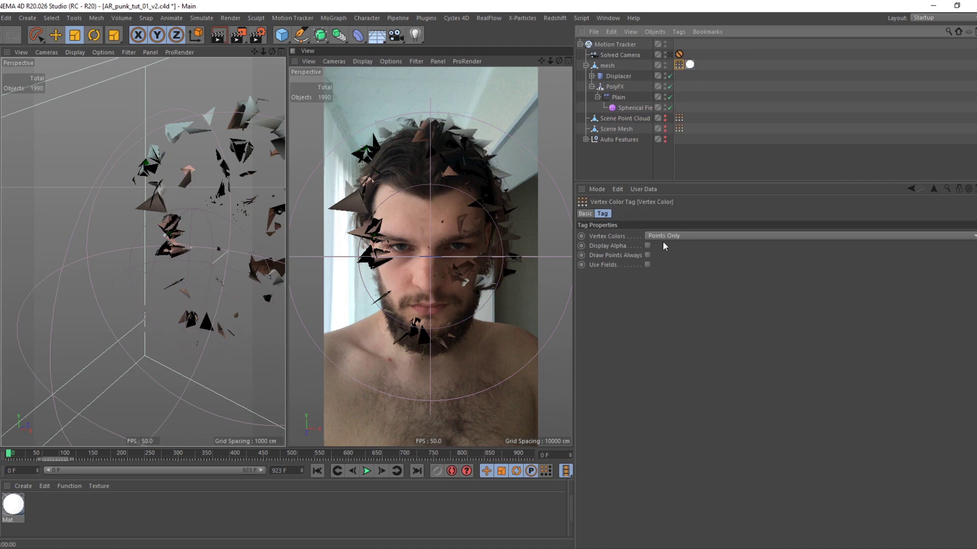
{"action": "left_click", "coordinate": [664, 236]}
{"action": "left_click", "coordinate": [664, 246]}
{"action": "left_click", "coordinate": [726, 147]}
{"action": "key", "text": "ctrl+r"}
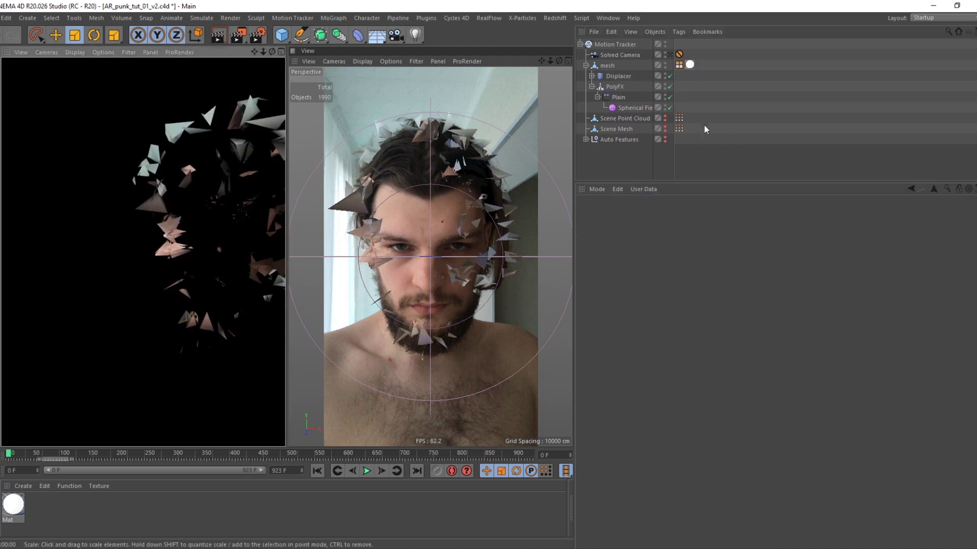
{"action": "left_click", "coordinate": [679, 65]}
{"action": "left_click", "coordinate": [702, 168]}
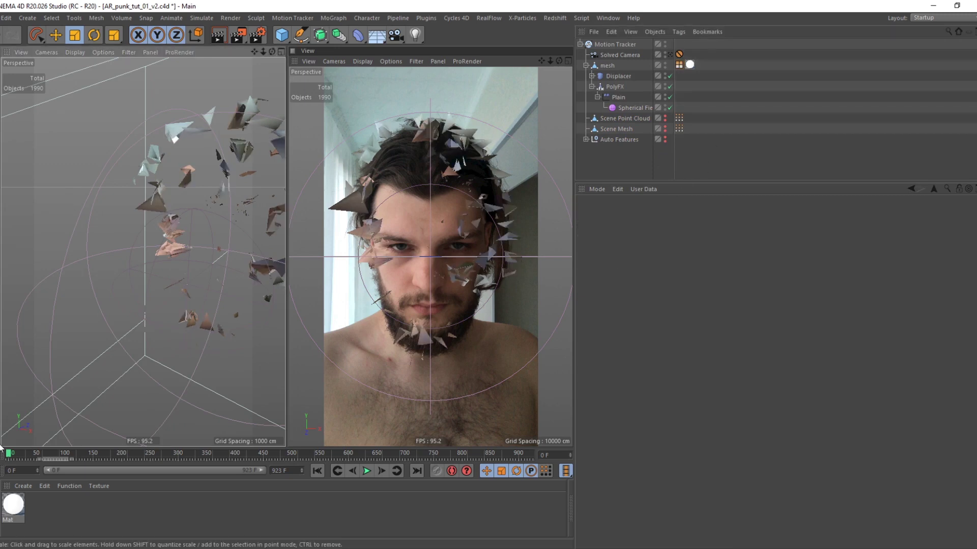
Step: Reposition the Spherical Field around the head's shards and scale it up to cover more of them
{"action": "left_click_drag", "start_coordinate": [8, 454], "coordinate": [35, 454]}
{"action": "left_click", "coordinate": [635, 109]}
{"action": "middle_click_drag", "start_coordinate": [203, 231], "coordinate": [168, 234], "text": "alt"}
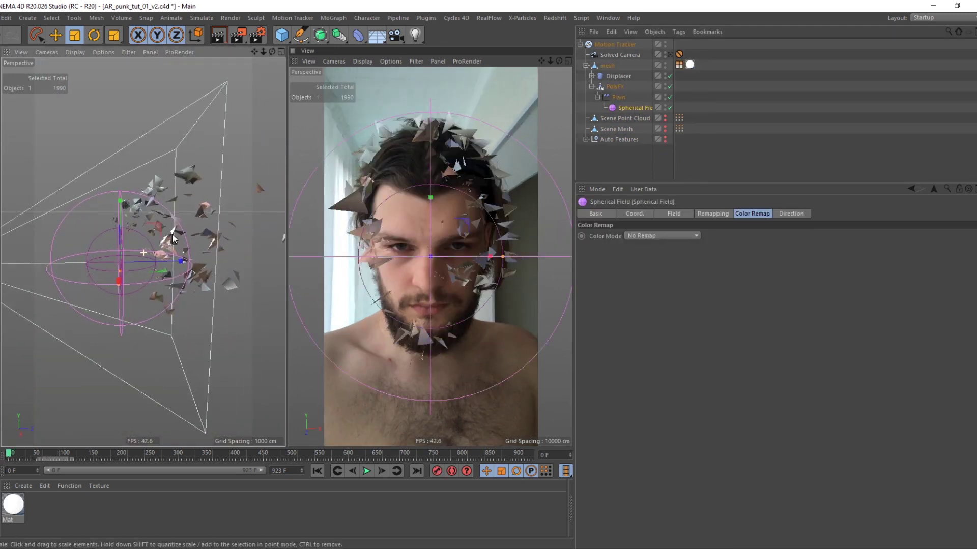
{"action": "key", "text": "e"}
{"action": "left_click_drag", "start_coordinate": [172, 257], "coordinate": [190, 258]}
{"action": "left_click_drag", "start_coordinate": [136, 239], "coordinate": [28, 269]}
{"action": "key", "text": "t"}
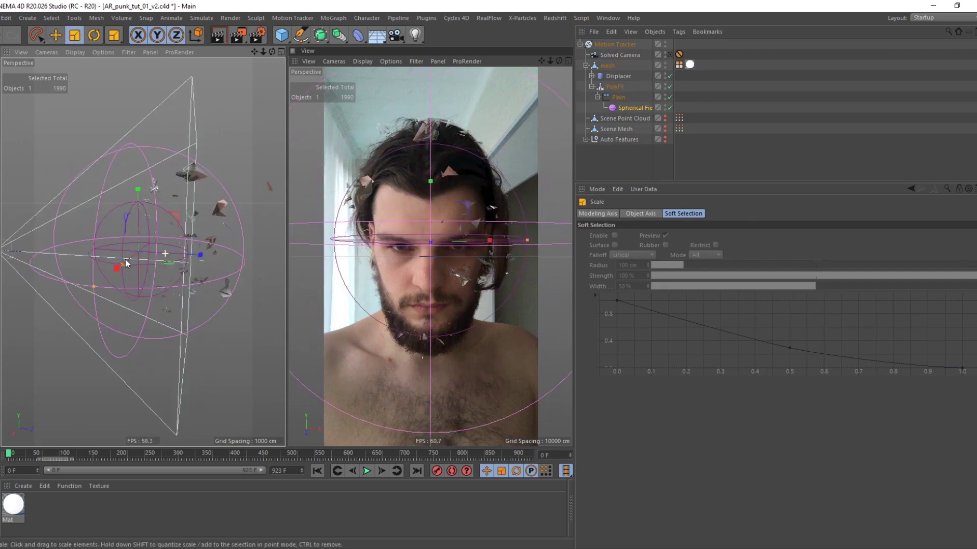
Step: Set the Spherical Field's remapping Inner Offset to 0%
{"action": "left_click", "coordinate": [647, 108]}
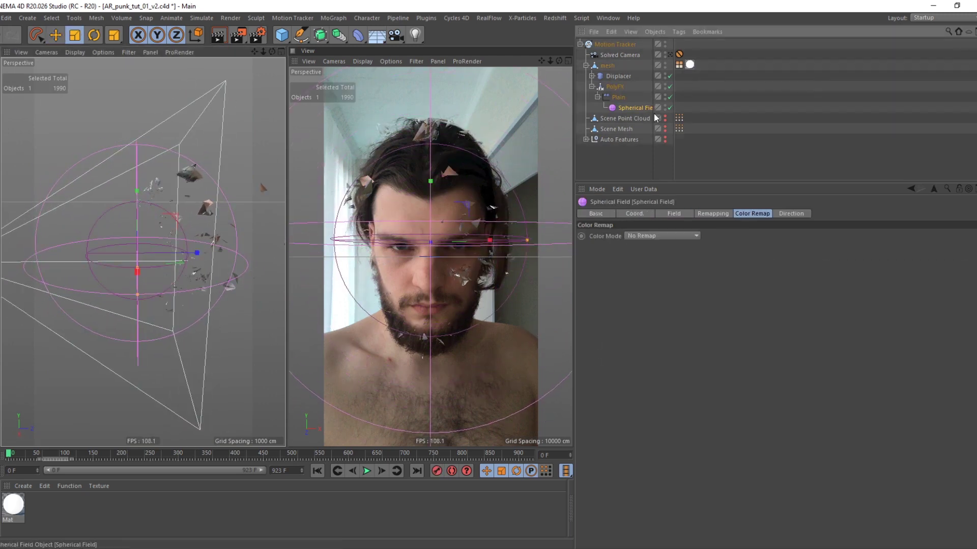
{"action": "left_click", "coordinate": [728, 214]}
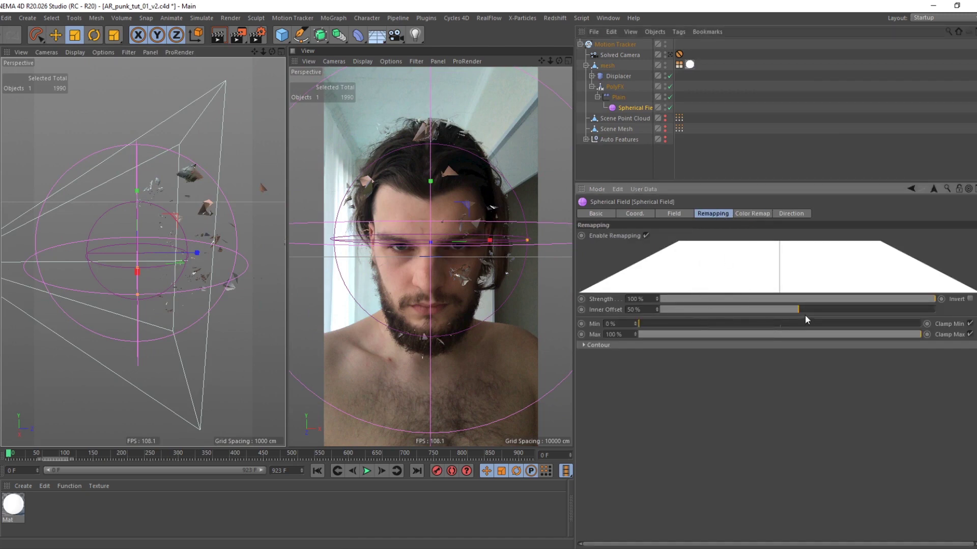
{"action": "left_click_drag", "start_coordinate": [793, 310], "coordinate": [694, 313]}
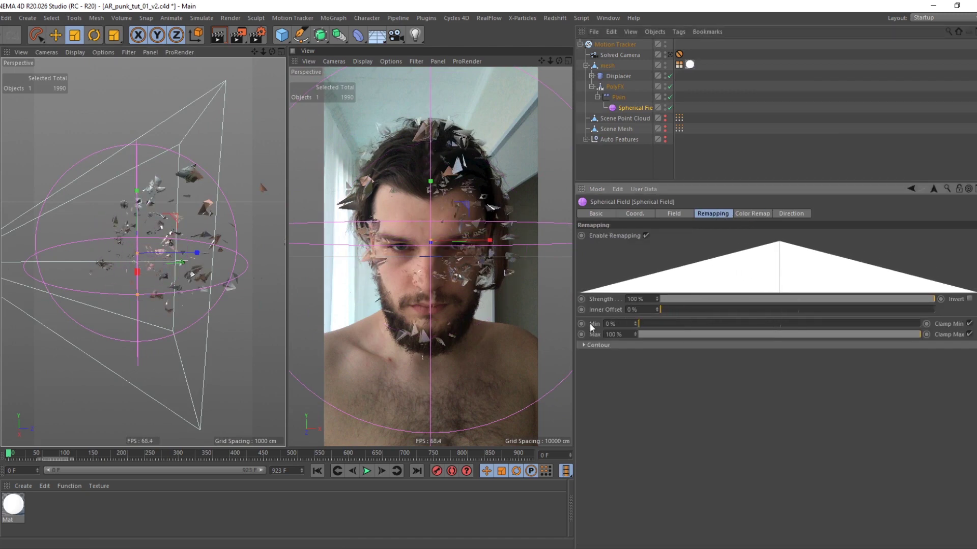
Step: Set the field's Contour Mode to Curve and shape the spline as a hump, with both ends at 0 and a full-height midpoint
{"action": "left_click", "coordinate": [605, 344]}
{"action": "left_click", "coordinate": [658, 366]}
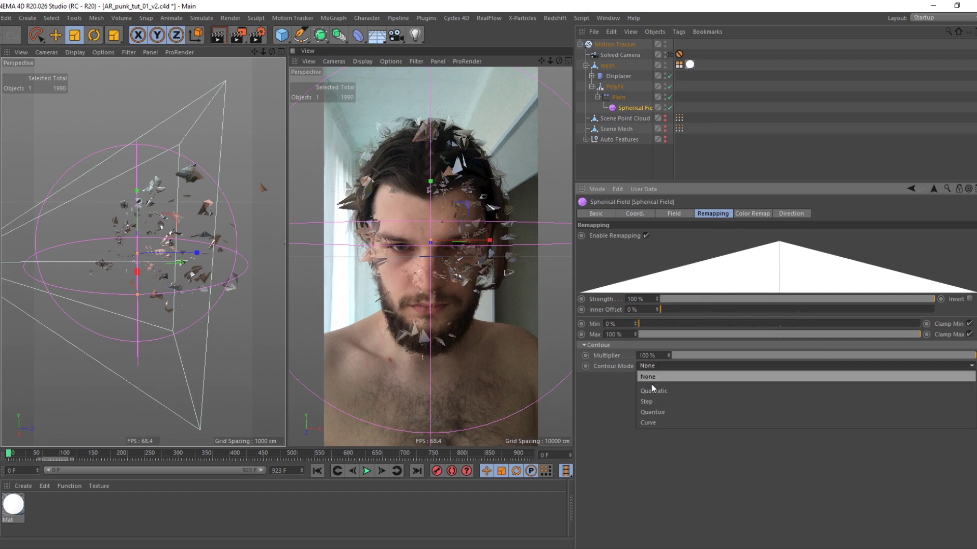
{"action": "left_click", "coordinate": [654, 422]}
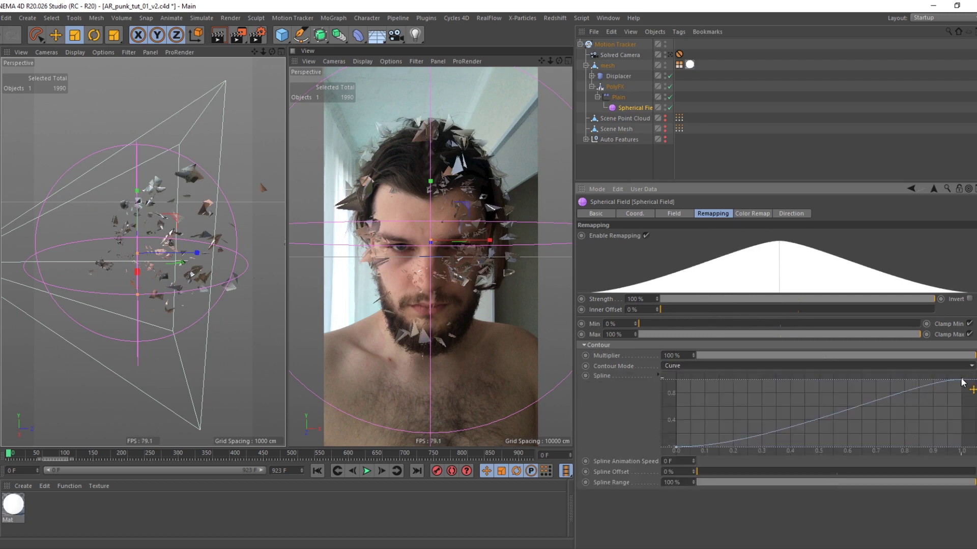
{"action": "left_click_drag", "start_coordinate": [962, 380], "coordinate": [961, 442]}
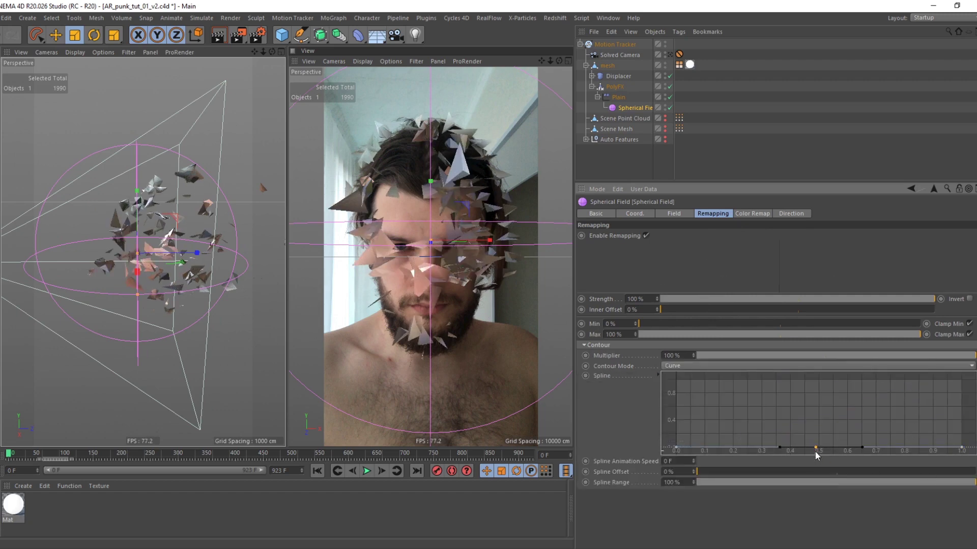
{"action": "left_click_drag", "start_coordinate": [820, 448], "coordinate": [815, 359], "text": "ctrl"}
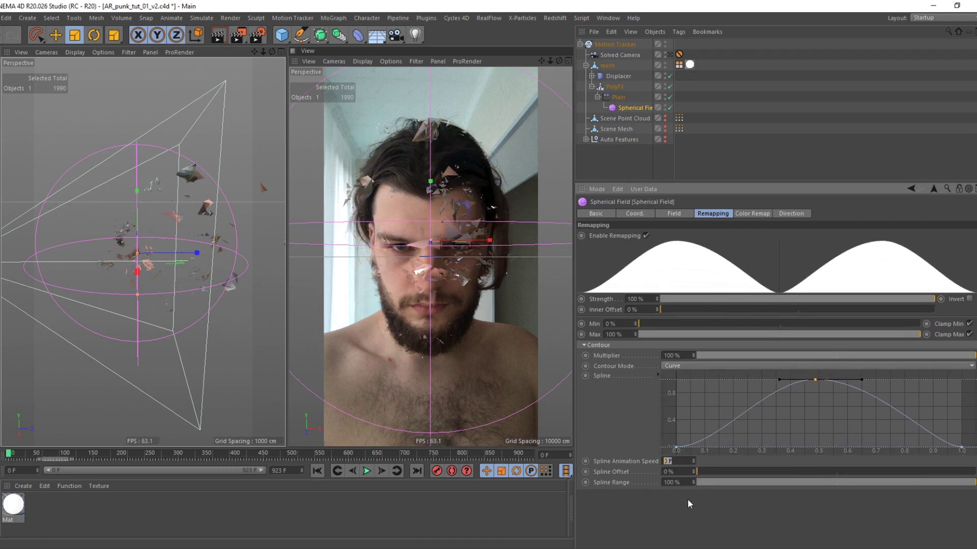
Step: Set the contour's Spline Animation Speed to 55 F and play the animation to check the shards
{"action": "type", "text": "55"}
{"action": "key", "text": "Return"}
{"action": "left_click", "coordinate": [726, 125]}
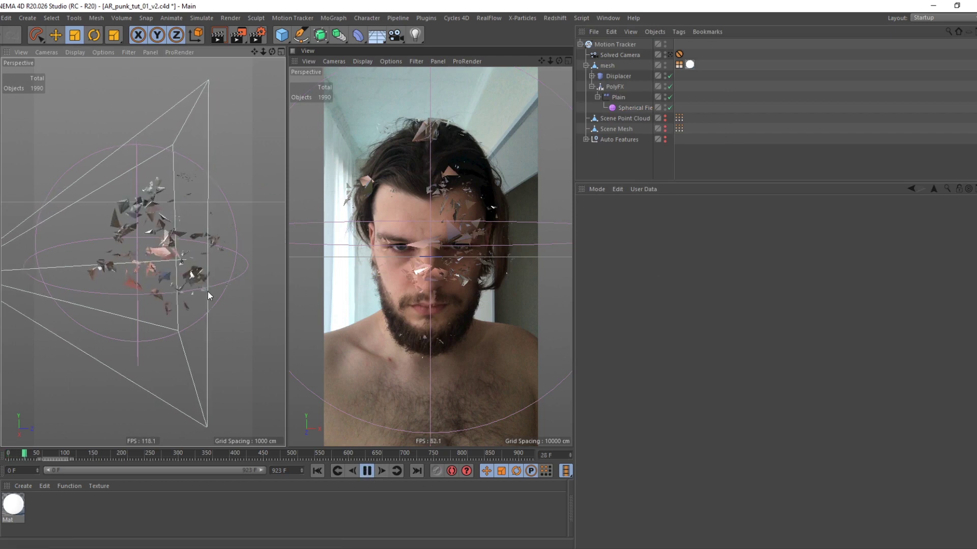
{"action": "left_click", "coordinate": [476, 349]}
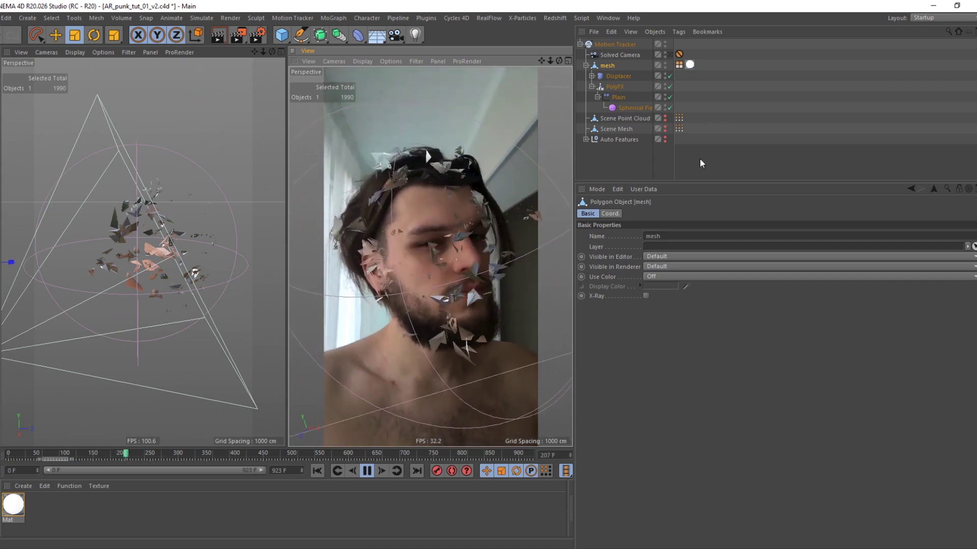
{"action": "left_click", "coordinate": [699, 159]}
Step: Stop the playback and return to the first frame
{"action": "left_click", "coordinate": [634, 109]}
{"action": "left_click", "coordinate": [187, 189]}
{"action": "key", "text": "e"}
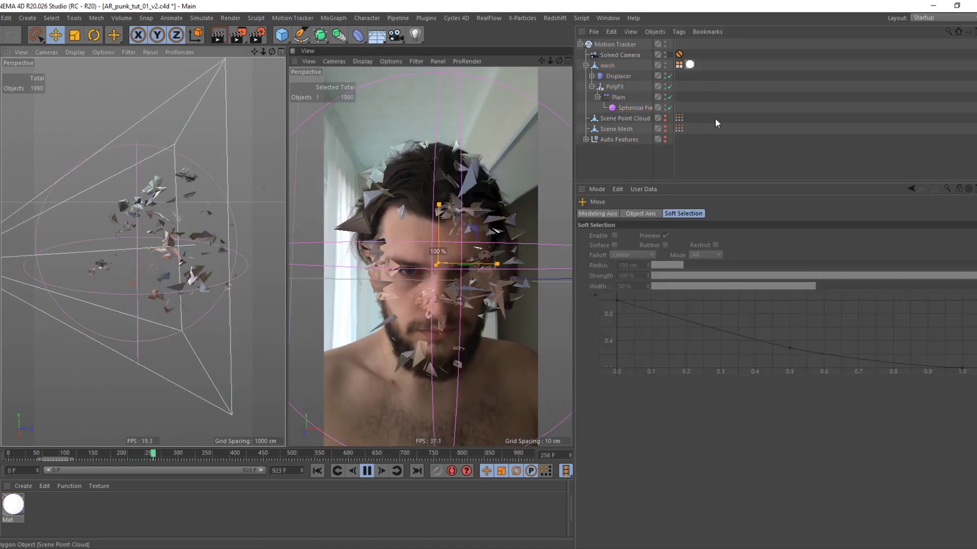
{"action": "left_click", "coordinate": [634, 107]}
{"action": "left_click", "coordinate": [72, 199]}
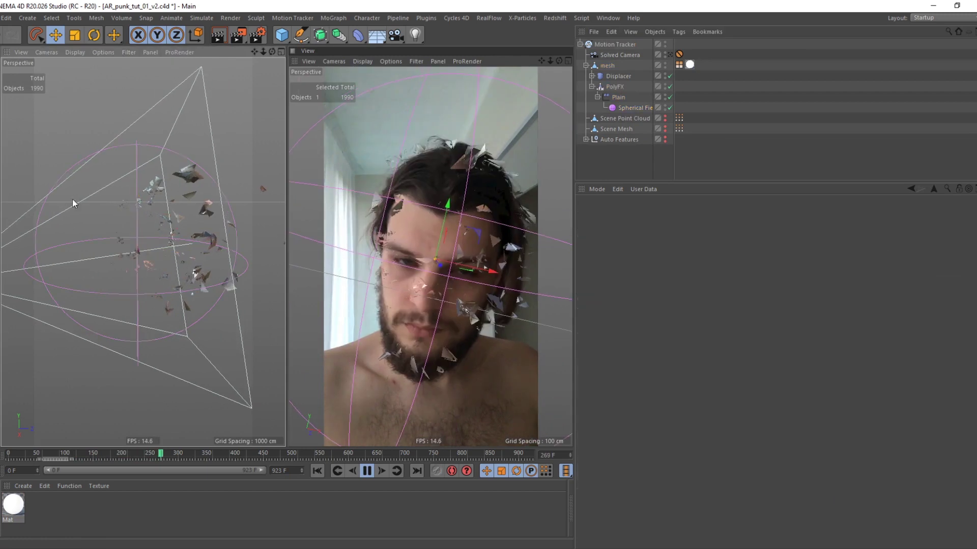
{"action": "left_click", "coordinate": [364, 473]}
{"action": "key", "text": "shift+f"}
Step: Move the Spherical Field closer to the camera and slightly down, and enlarge it
{"action": "left_click", "coordinate": [633, 107]}
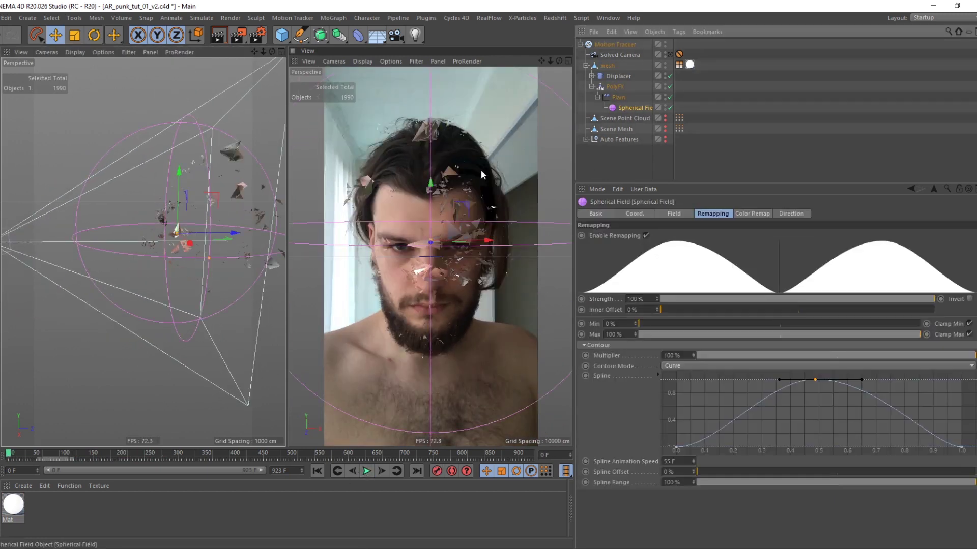
{"action": "left_click_drag", "start_coordinate": [143, 252], "coordinate": [141, 257], "text": "alt"}
{"action": "left_click_drag", "start_coordinate": [212, 232], "coordinate": [157, 267]}
{"action": "key", "text": "t"}
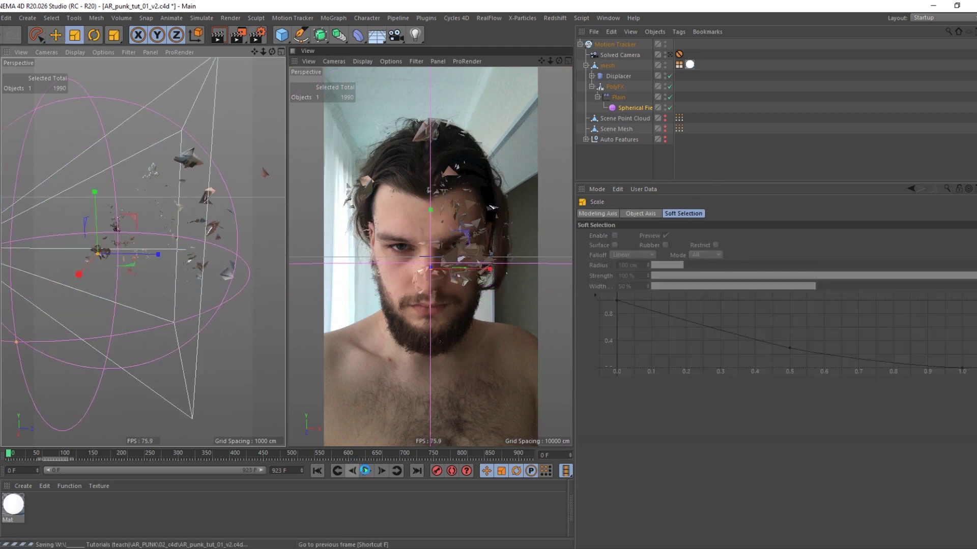
Step: Play the animation, hide the Spherical Field in the editor and renderer, and restart from the first frame
{"action": "left_click", "coordinate": [469, 282]}
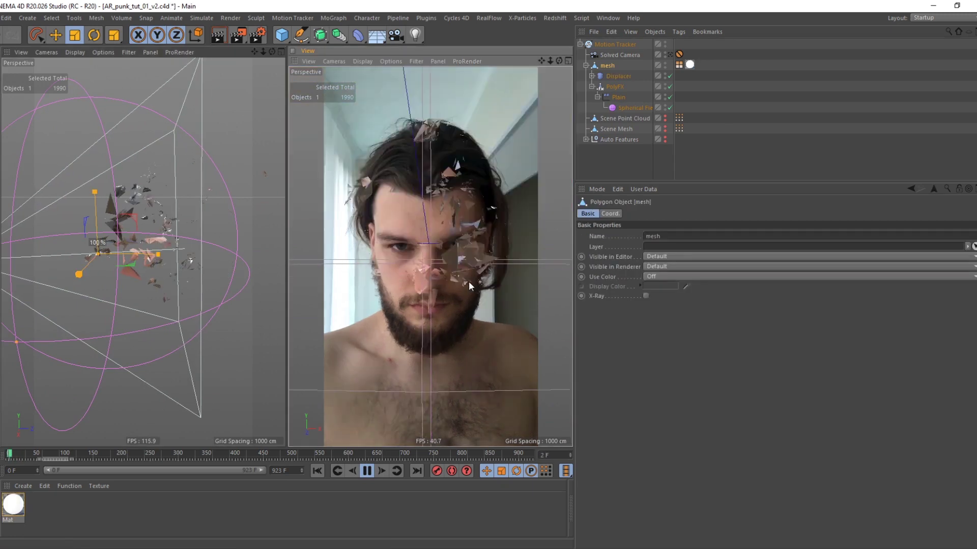
{"action": "left_click", "coordinate": [642, 161]}
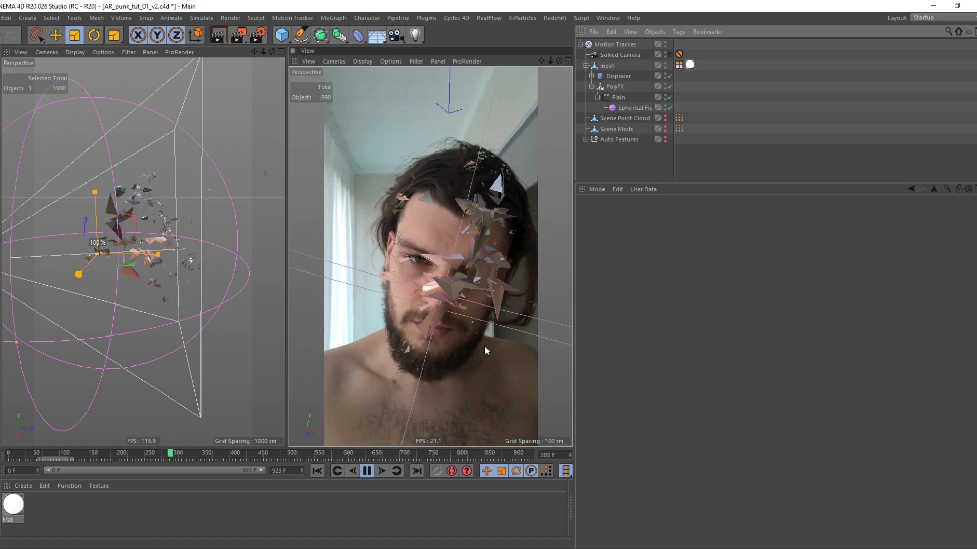
{"action": "left_click", "coordinate": [664, 106], "text": "alt"}
{"action": "left_click", "coordinate": [664, 106], "text": "alt"}
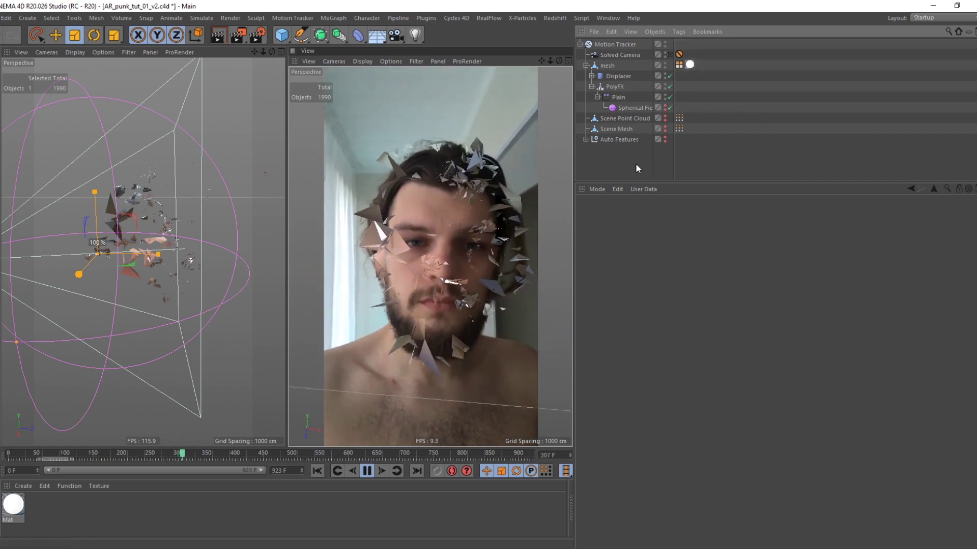
{"action": "key", "text": "shift+f"}
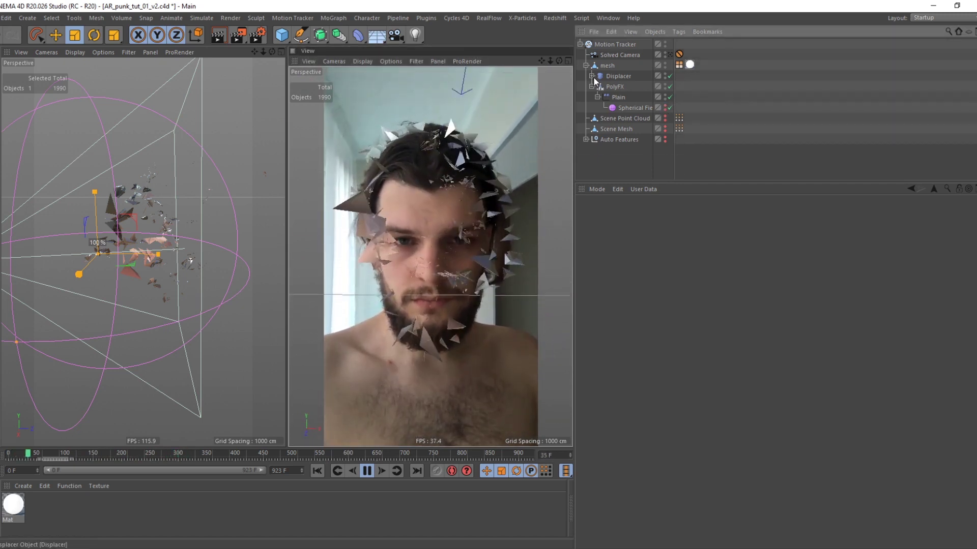
Step: Hide the Displacer's Random Field in the editor and renderer, rewind to the start, and save the scene
{"action": "left_click", "coordinate": [591, 76]}
{"action": "left_click", "coordinate": [665, 86], "text": "alt"}
{"action": "left_click", "coordinate": [665, 86], "text": "alt"}
{"action": "key", "text": "shift+f"}
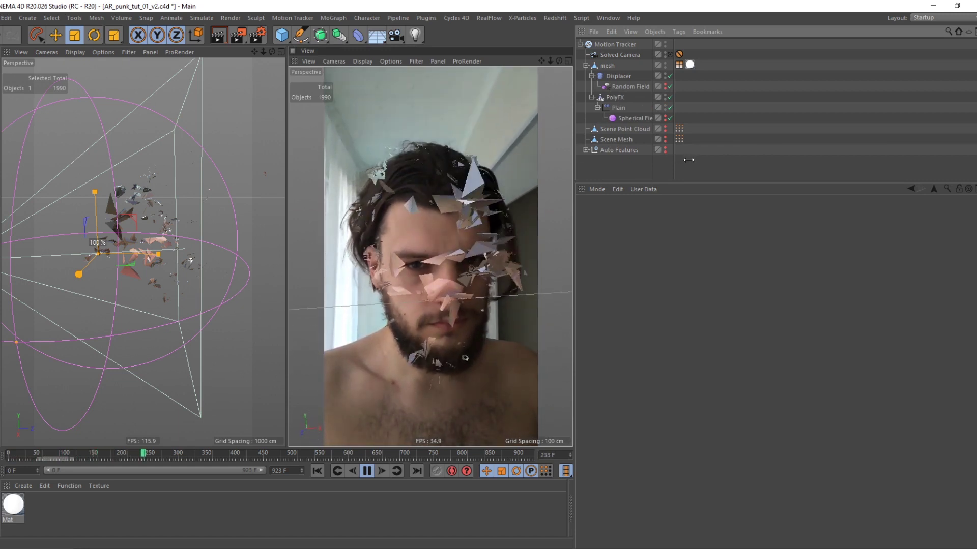
{"action": "key", "text": "ctrl+s"}
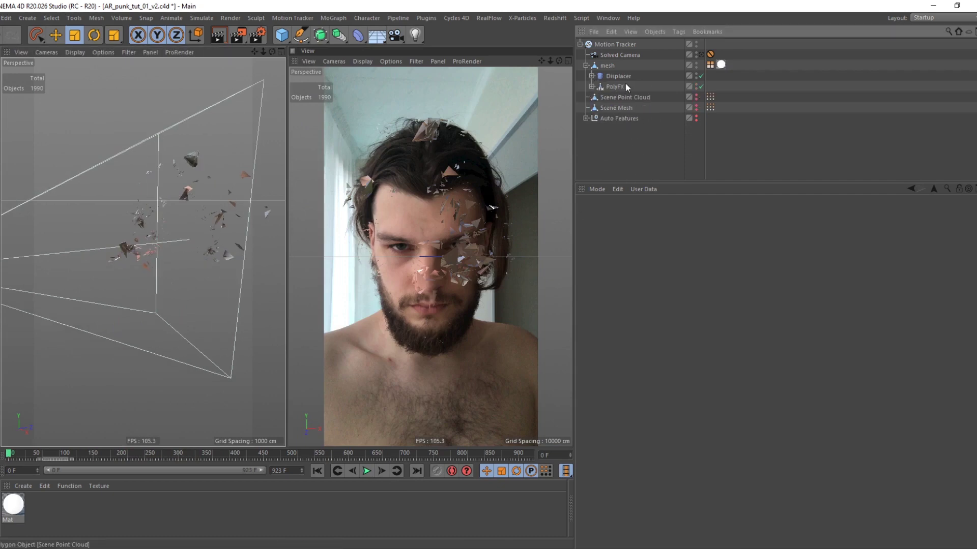
Step: Add a Formula deformer as a child of the mesh object
{"action": "left_click", "coordinate": [608, 65]}
{"action": "left_click", "coordinate": [359, 36]}
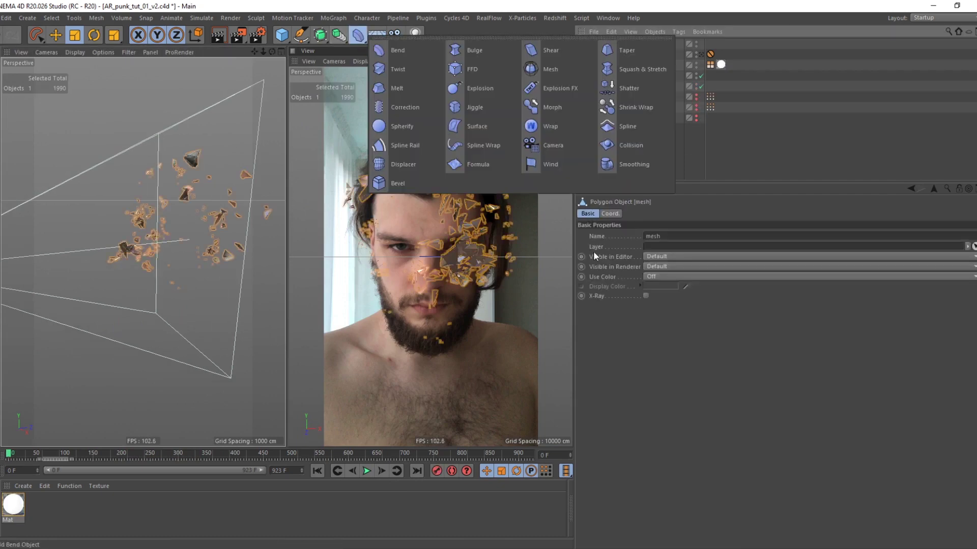
{"action": "left_click", "coordinate": [468, 162], "text": "shift"}
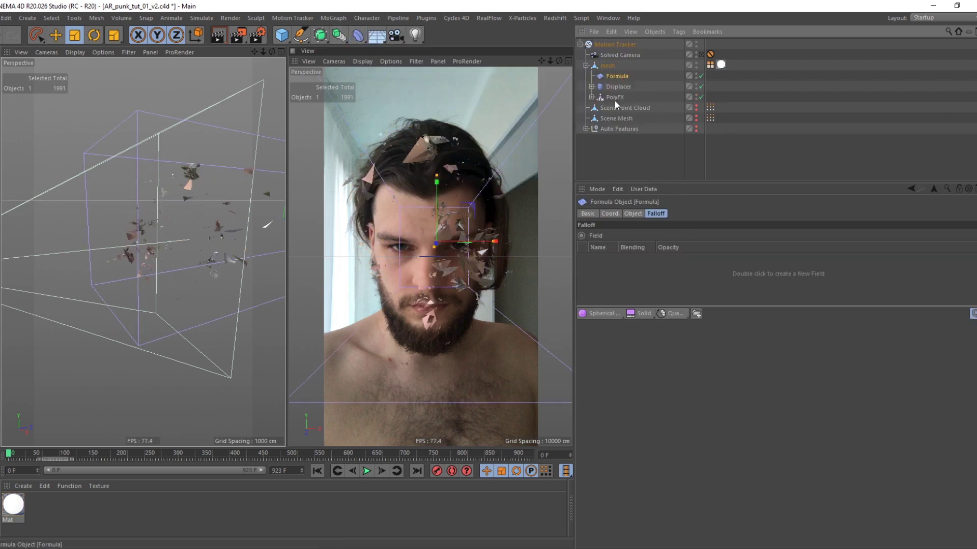
Step: Place the Formula deformer below PolyFX under the mesh and fit it to its parent
{"action": "left_click_drag", "start_coordinate": [614, 101], "coordinate": [614, 97]}
{"action": "scroll", "coordinate": [214, 235], "scroll_direction": "down", "scroll_amount": 4}
{"action": "mouse_move", "coordinate": [214, 235]}
{"action": "left_mouse_down", "text": "alt"}
{"action": "mouse_move", "coordinate": [195, 235]}
{"action": "mouse_move", "coordinate": [211, 230]}
{"action": "left_mouse_up", "text": "alt"}
{"action": "left_click", "coordinate": [633, 214]}
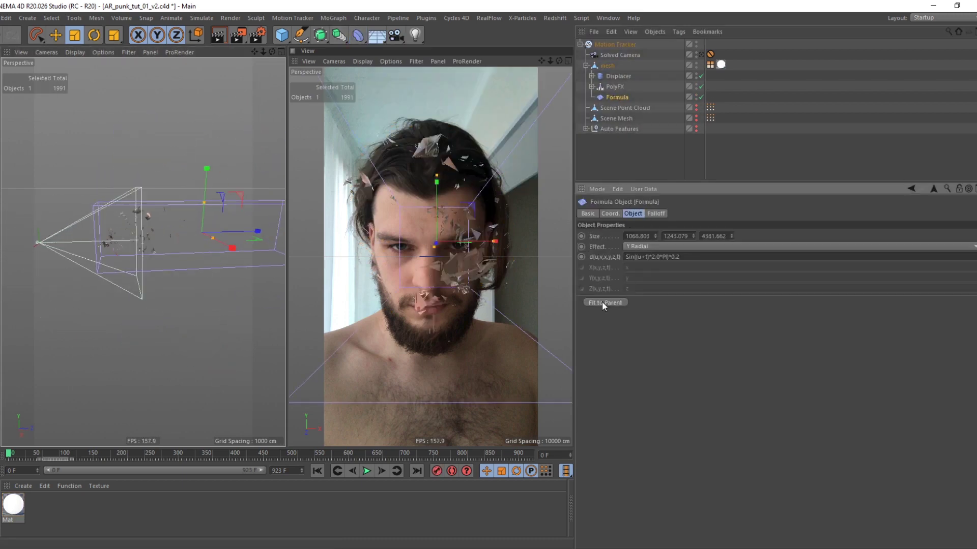
Step: Shorten the Formula deformer's depth to about 1487 cm and move it toward the camera, around the head shards
{"action": "left_click_drag", "start_coordinate": [173, 233], "coordinate": [231, 235], "text": "alt"}
{"action": "left_click_drag", "start_coordinate": [179, 215], "coordinate": [89, 228]}
{"action": "key", "text": "e"}
{"action": "middle_click_drag", "start_coordinate": [75, 238], "coordinate": [152, 233], "text": "alt"}
{"action": "left_click_drag", "start_coordinate": [144, 222], "coordinate": [114, 224]}
{"action": "left_click", "coordinate": [94, 215]}
{"action": "left_click", "coordinate": [617, 98]}
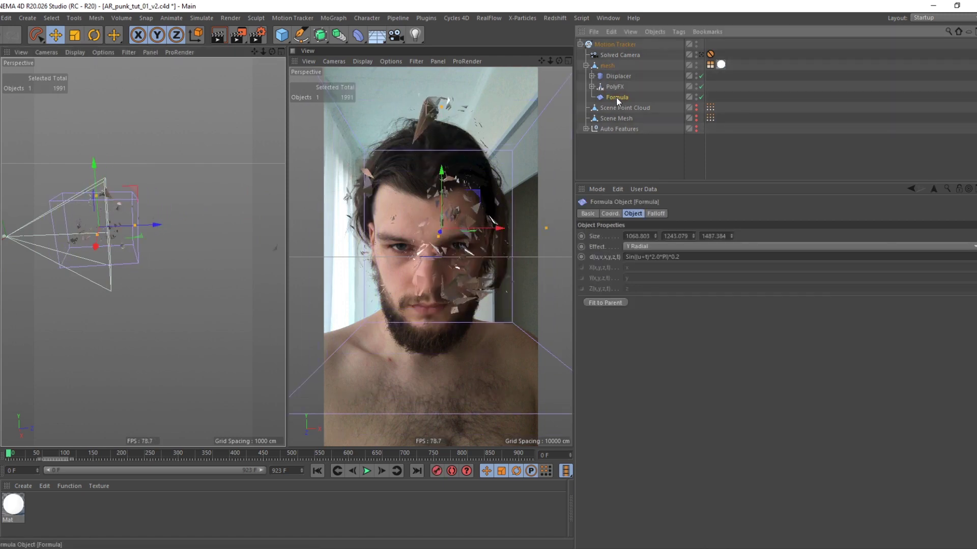
Step: Shrink the Formula deformer to about 860 × 786 × 940 cm and play the animation
{"action": "key", "text": "p"}
{"action": "left_click_drag", "start_coordinate": [146, 255], "coordinate": [236, 228], "text": "alt"}
{"action": "key", "text": "t"}
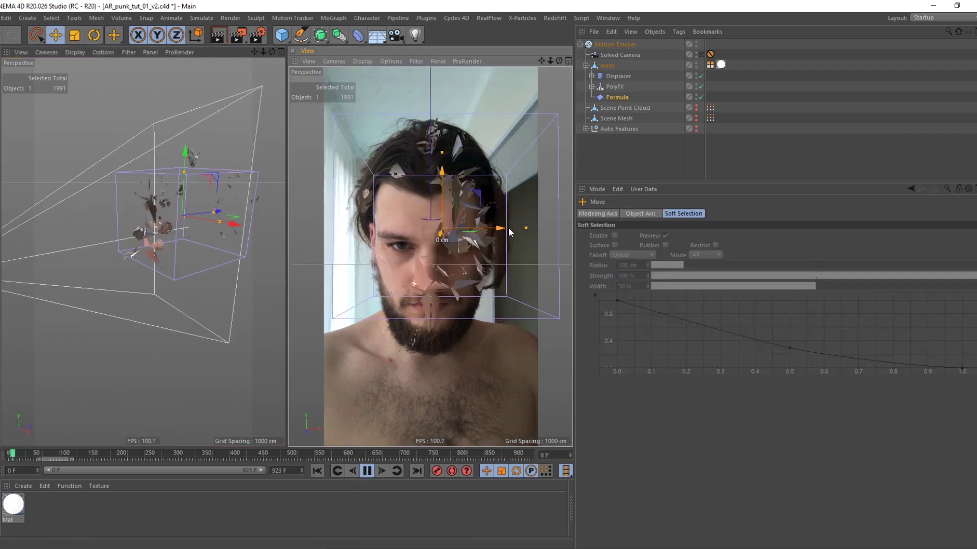
Step: Hide the Formula deformer in the editor and renderer, and check the scale parameter of PolyFX's Plain effector
{"action": "left_click", "coordinate": [701, 97]}
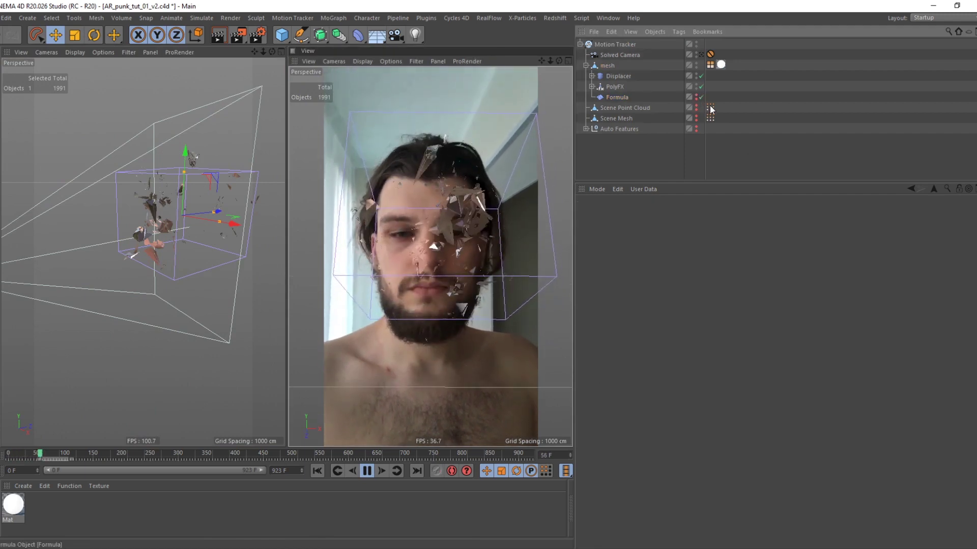
{"action": "left_click", "coordinate": [592, 87]}
{"action": "left_click", "coordinate": [618, 97]}
{"action": "left_click", "coordinate": [686, 214]}
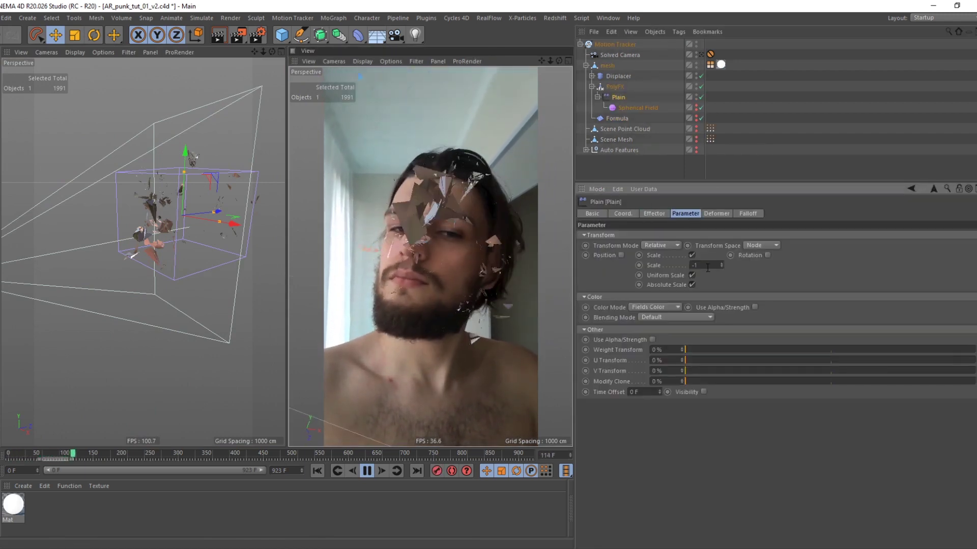
{"action": "left_click", "coordinate": [868, 131]}
{"action": "left_click", "coordinate": [591, 86]}
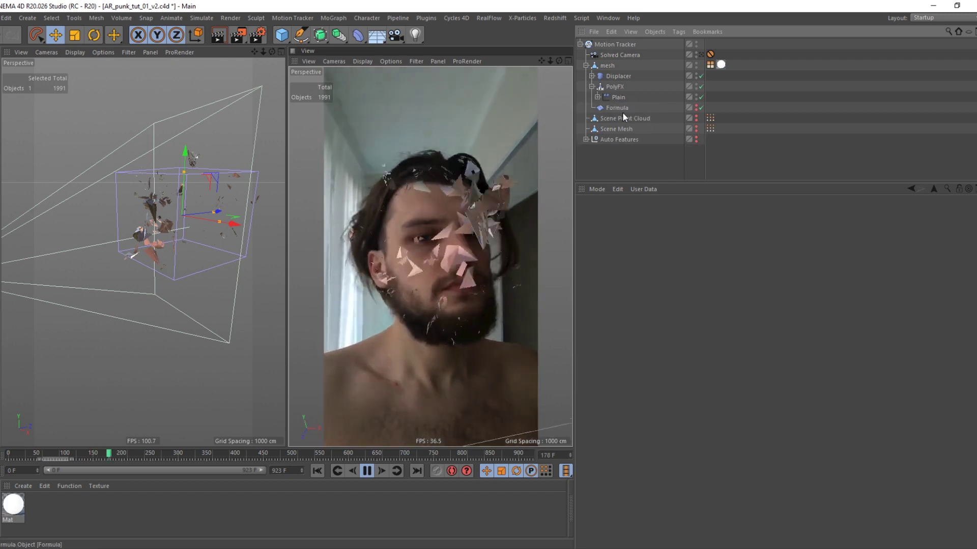
Step: Reduce the Formula deformer's Y size to 152.728 cm and show it again in the editor and renderer
{"action": "left_click", "coordinate": [620, 97]}
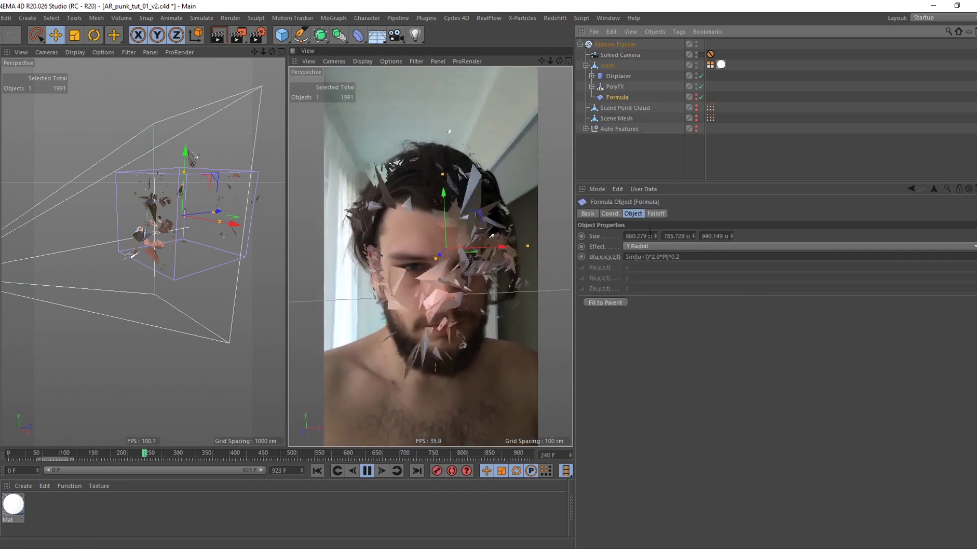
{"action": "double_click", "coordinate": [680, 236]}
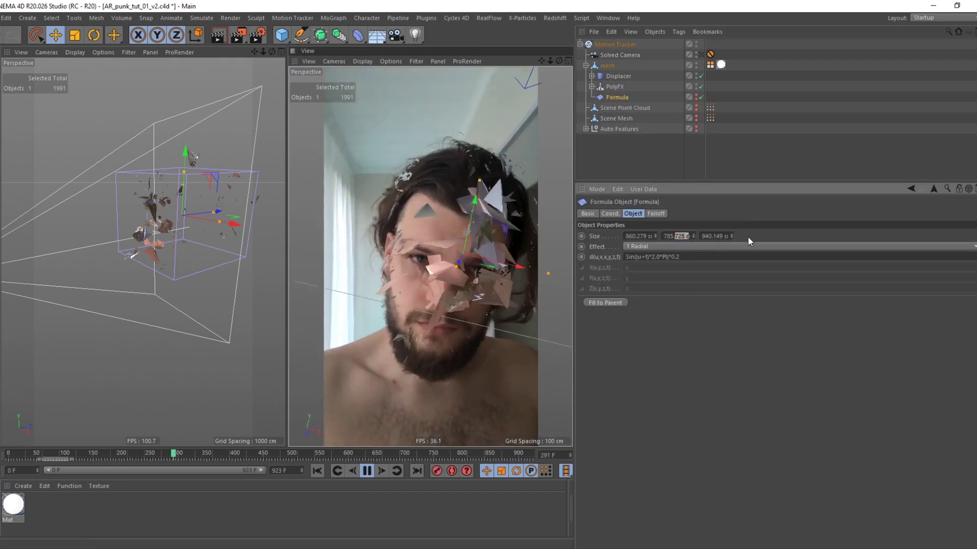
{"action": "left_click_drag", "start_coordinate": [731, 236], "coordinate": [731, 238]}
{"action": "key", "text": "ctrl+z"}
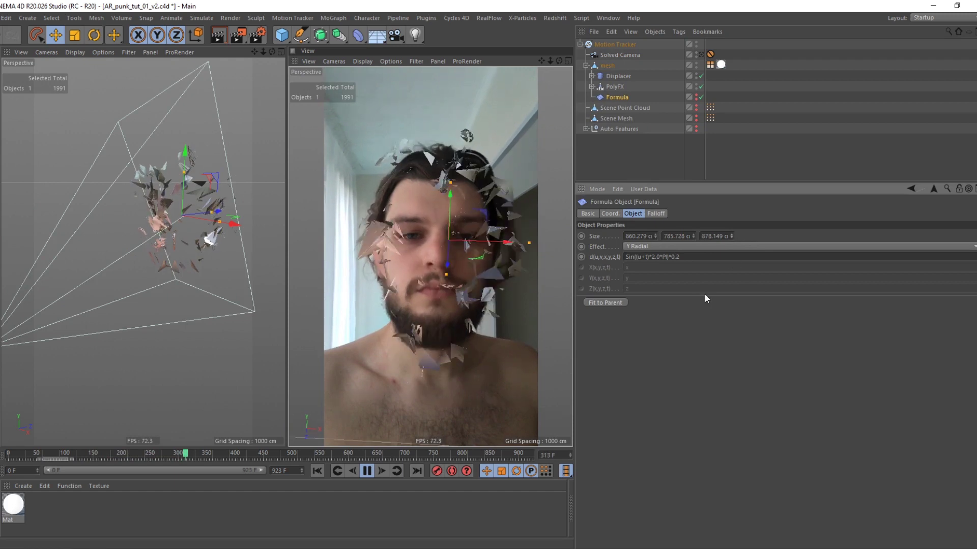
{"action": "left_click_drag", "start_coordinate": [693, 236], "coordinate": [693, 356]}
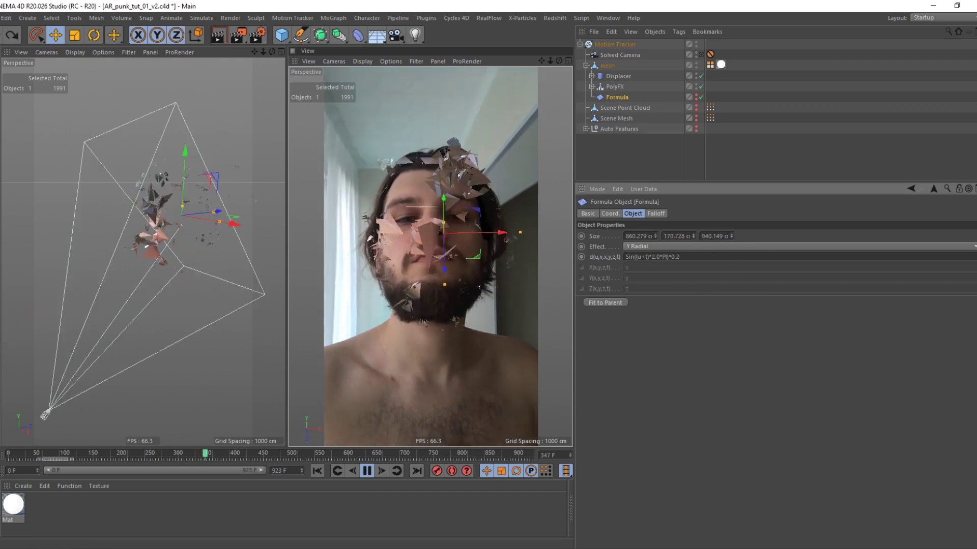
{"action": "left_click_drag", "start_coordinate": [692, 236], "coordinate": [685, 235]}
{"action": "left_click", "coordinate": [696, 96]}
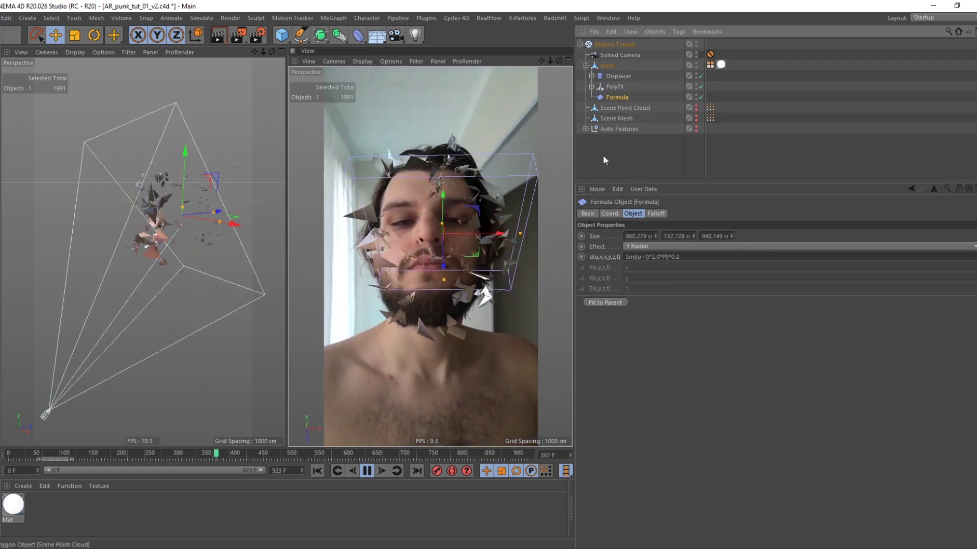
Step: Set the Formula deformer's Y size to 316.728 cm, and try a Z size of 578.149 cm before undoing the Z change
{"action": "key", "text": "shift+f"}
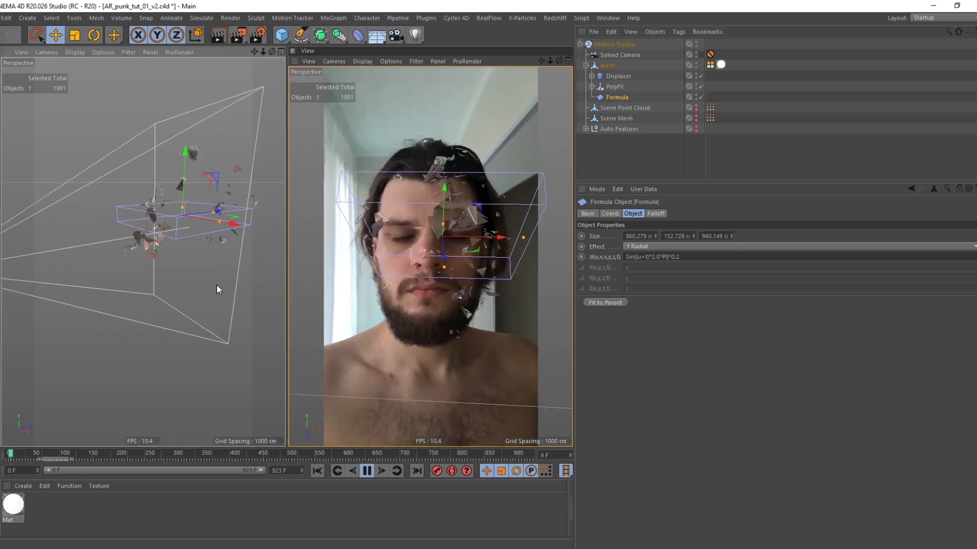
{"action": "left_click", "coordinate": [724, 152]}
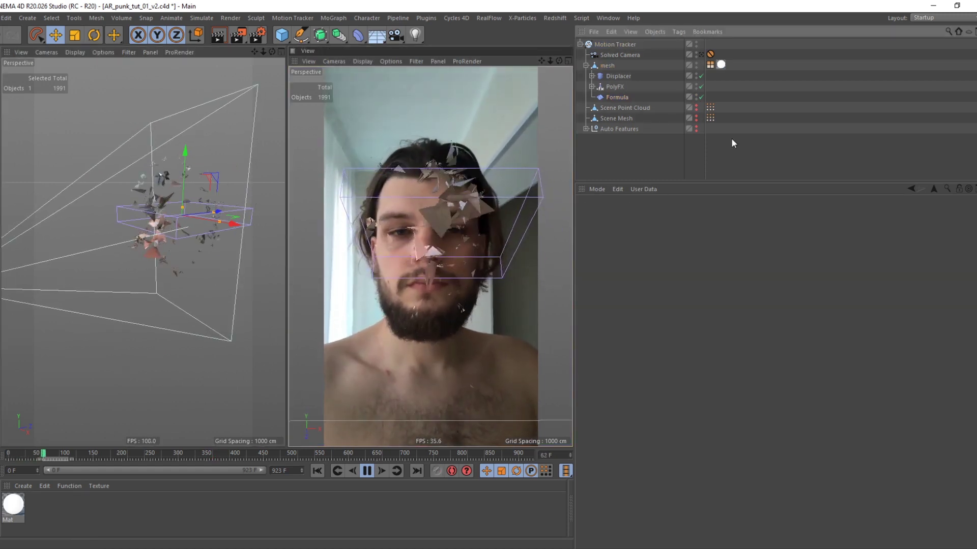
{"action": "left_click", "coordinate": [613, 97]}
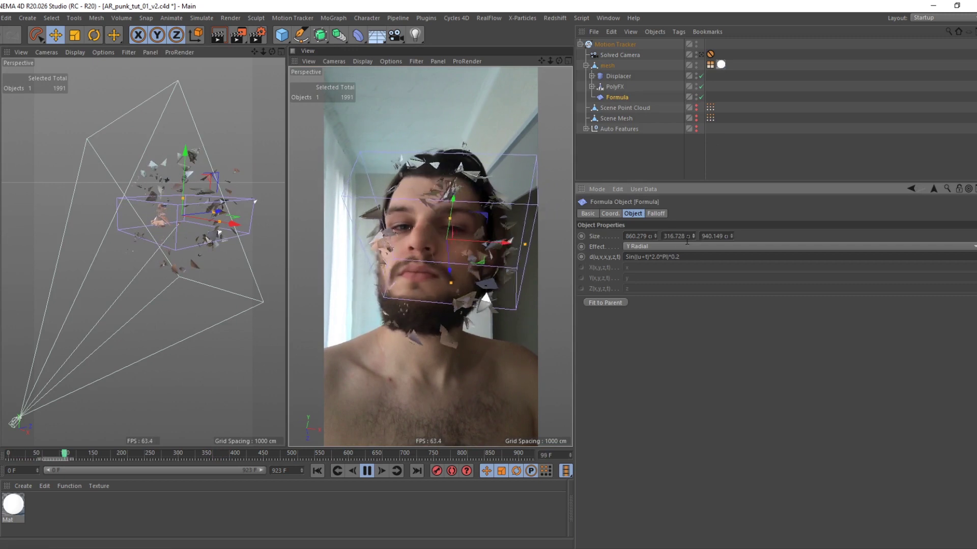
{"action": "key", "text": "shift+f"}
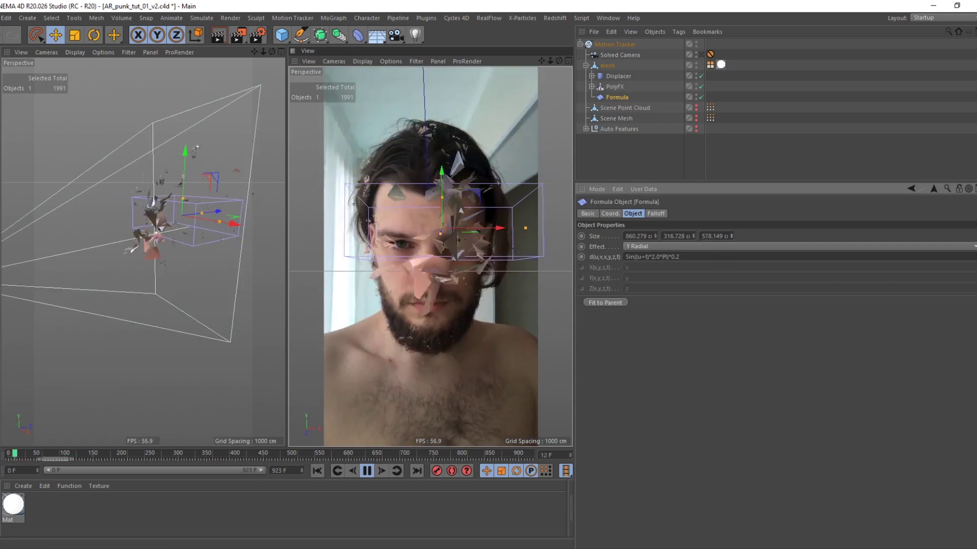
{"action": "key", "text": "ctrl+z"}
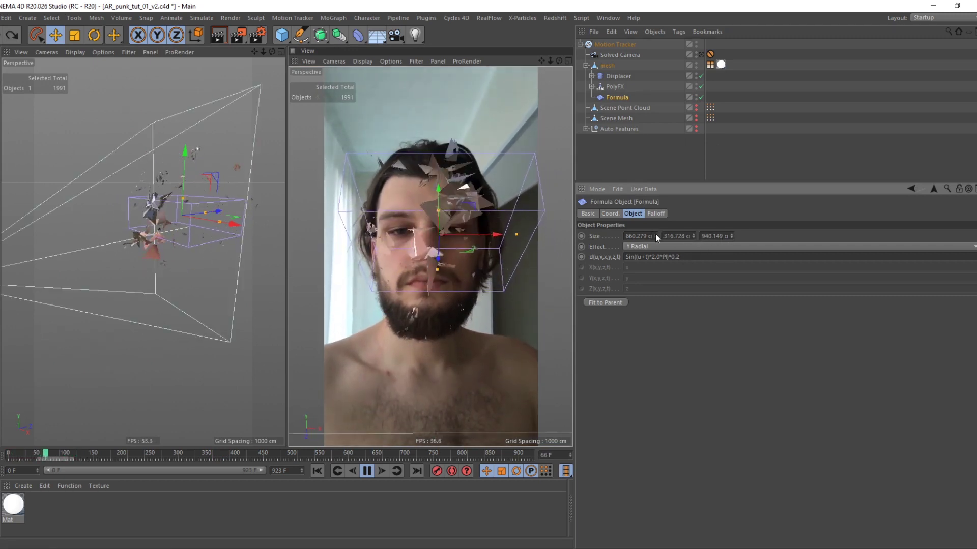
Step: Set the Formula deformer's X size to 562.279 cm and try an extreme Y size of 5500 cm
{"action": "left_click_drag", "start_coordinate": [655, 236], "coordinate": [655, 395]}
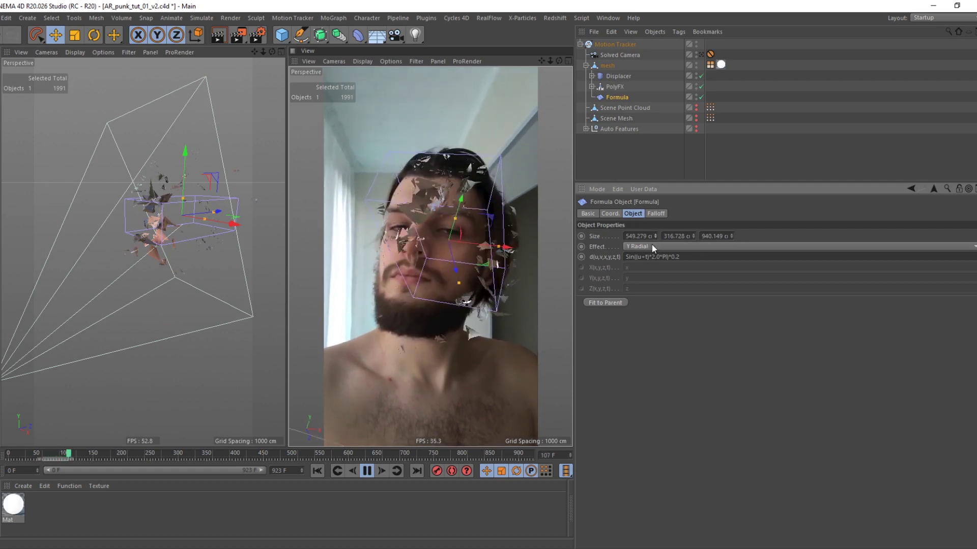
{"action": "left_click_drag", "start_coordinate": [652, 244], "coordinate": [655, 203]}
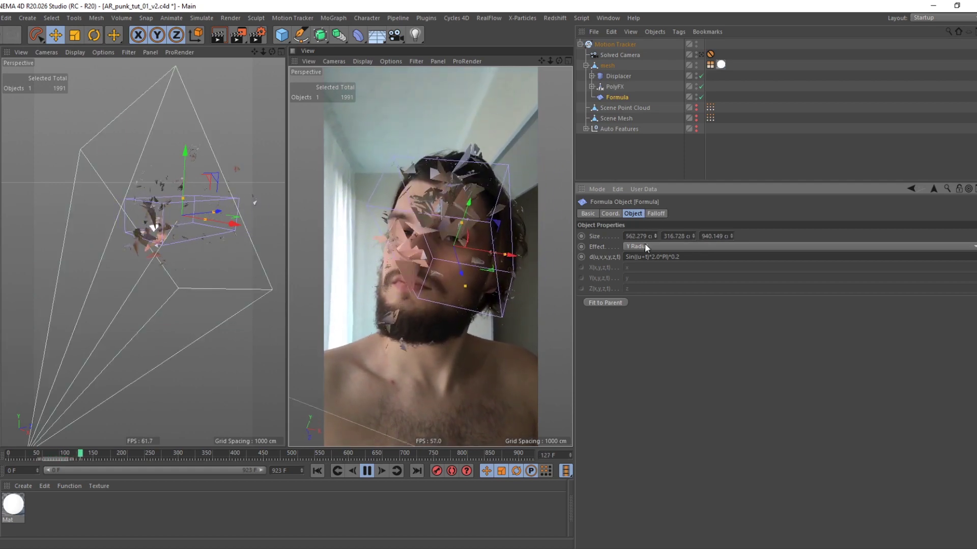
{"action": "left_click_drag", "start_coordinate": [690, 236], "coordinate": [669, 353]}
{"action": "type", "text": "5500"}
{"action": "key", "text": "Return"}
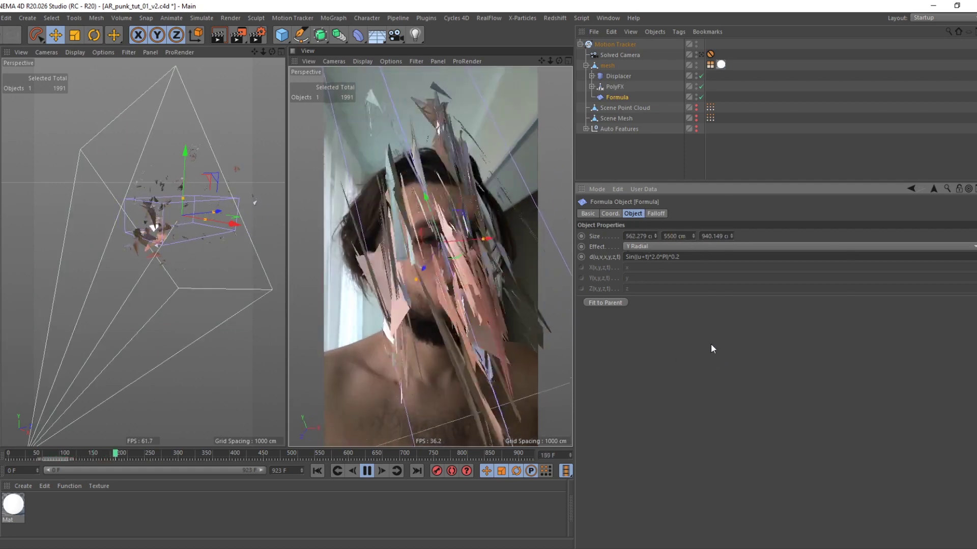
Step: Try a Y size of 55 cm on the Formula deformer and raise it to 150 cm
{"action": "left_click_drag", "start_coordinate": [687, 236], "coordinate": [661, 237]}
{"action": "type", "text": "55"}
{"action": "key", "text": "Return"}
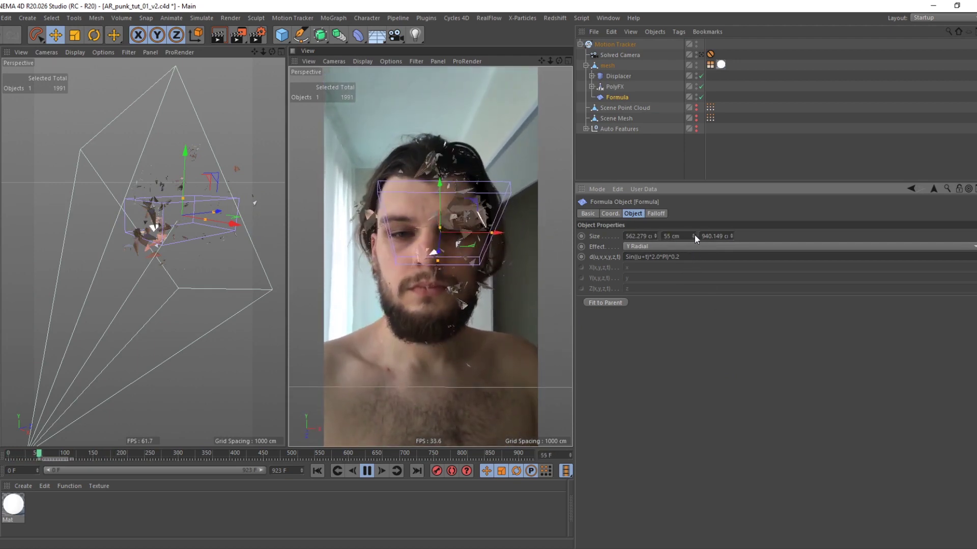
{"action": "left_click_drag", "start_coordinate": [694, 235], "coordinate": [694, 220]}
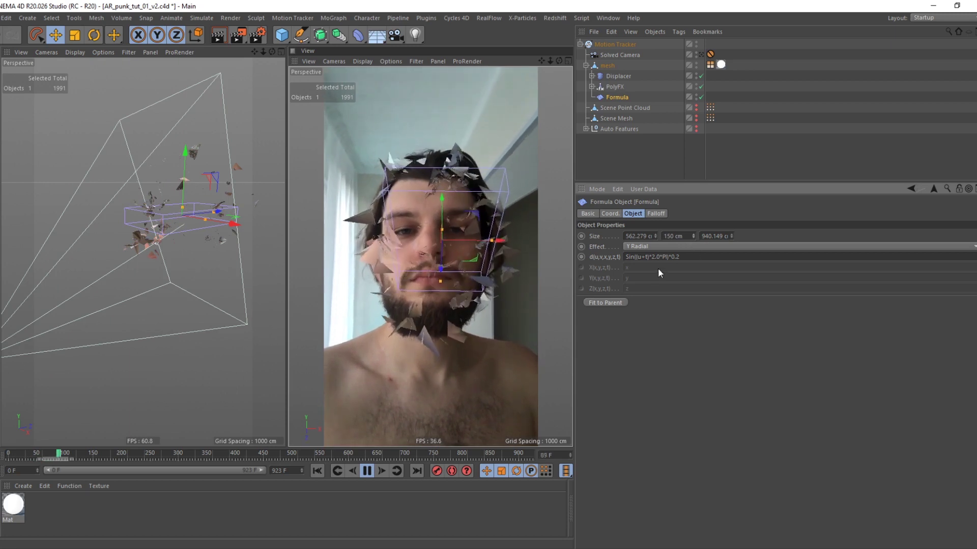
{"action": "left_click_drag", "start_coordinate": [687, 236], "coordinate": [640, 253]}
Step: Hide the Displacer, PolyFX and Formula deformers in the editor and renderer, rewind to the first frame, and save the scene
{"action": "left_click", "coordinate": [665, 148]}
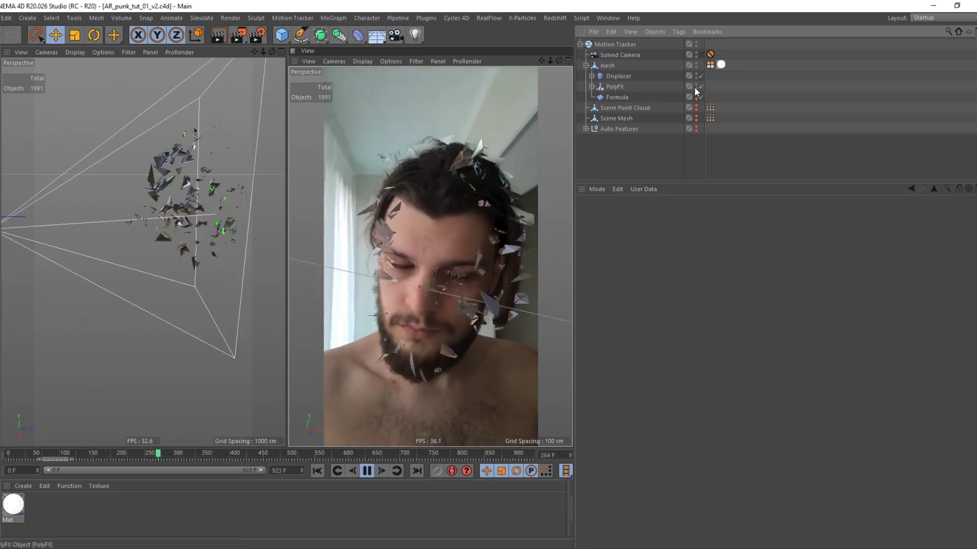
{"action": "left_click_drag", "start_coordinate": [694, 87], "coordinate": [694, 74]}
{"action": "key", "text": "shift+f"}
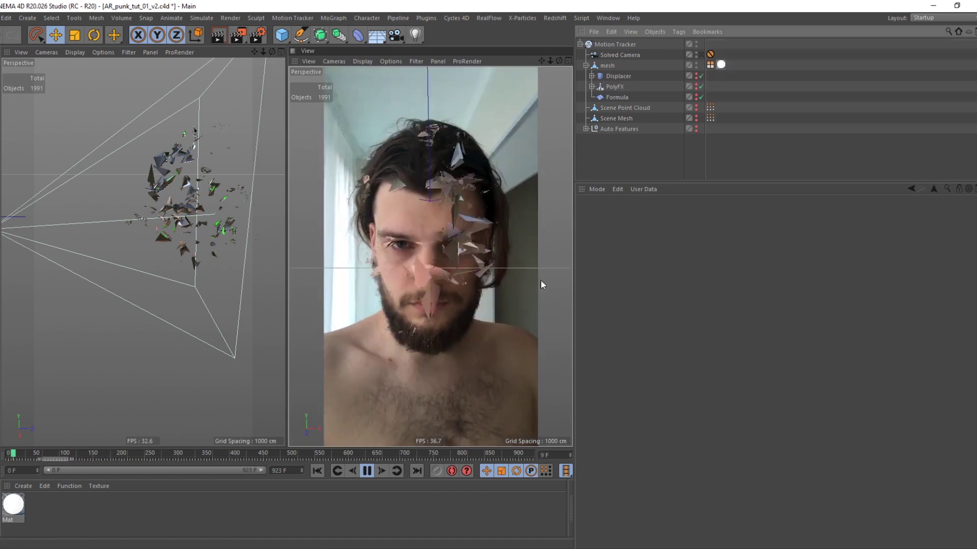
{"action": "key", "text": "F8"}
{"action": "key", "text": "shift+f"}
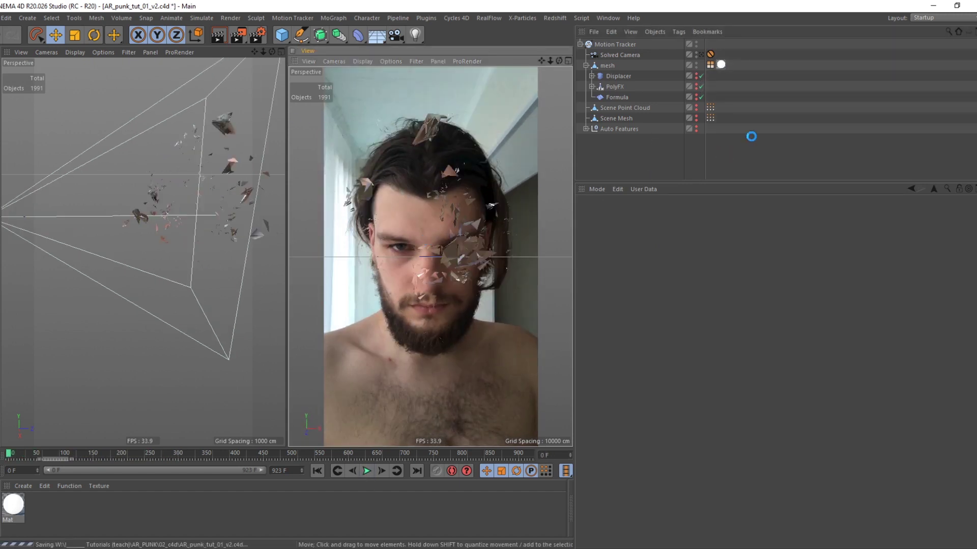
Step: Turn off the Horizon and World Axis display in the viewport filters
{"action": "left_click", "coordinate": [131, 53]}
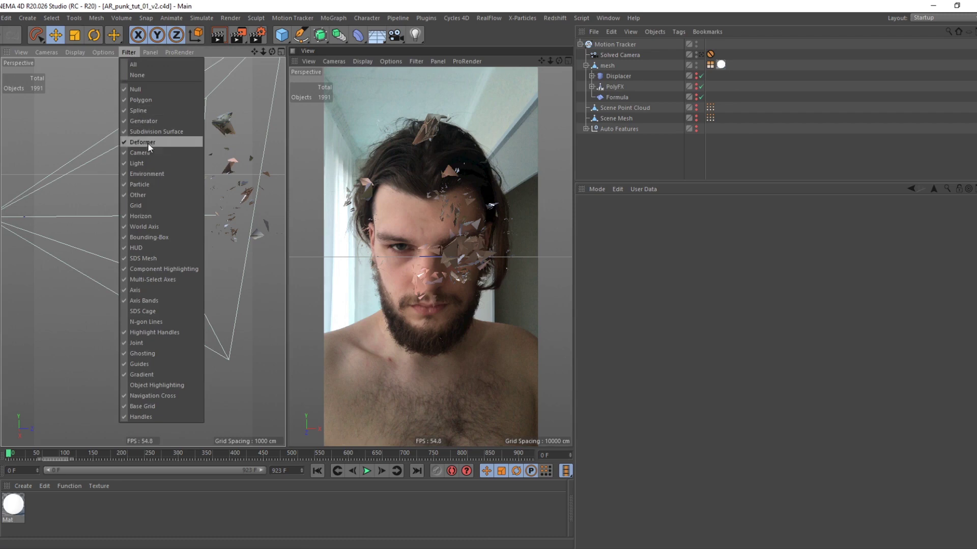
{"action": "left_click", "coordinate": [158, 222]}
{"action": "left_click", "coordinate": [132, 53]}
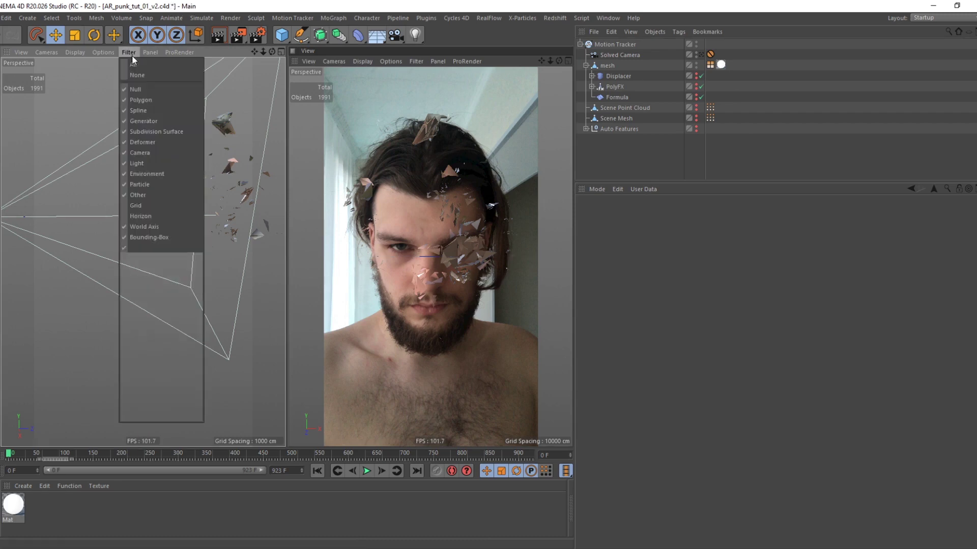
{"action": "left_click", "coordinate": [153, 221]}
Step: Play back the shard animation, return to the first frame, and save the scene
{"action": "left_click", "coordinate": [366, 471]}
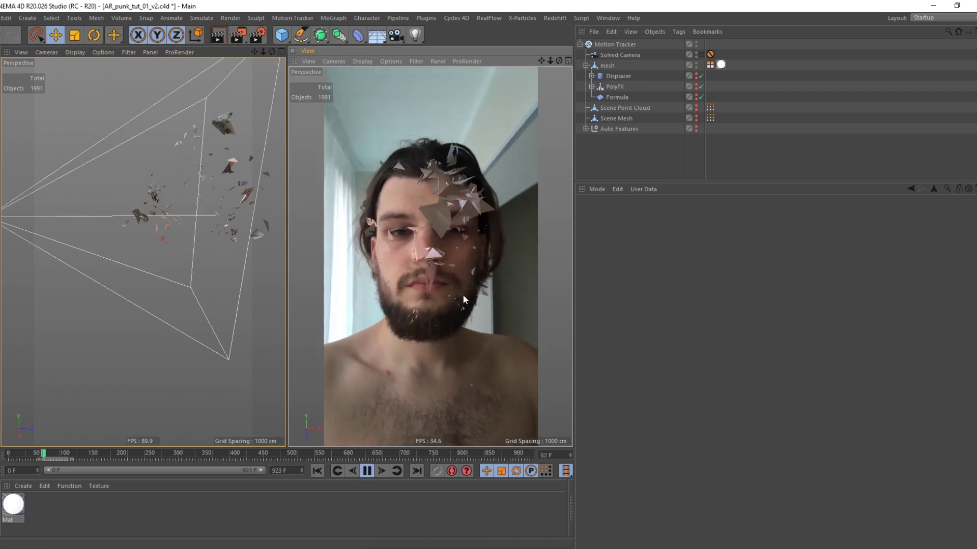
{"action": "left_click", "coordinate": [367, 471]}
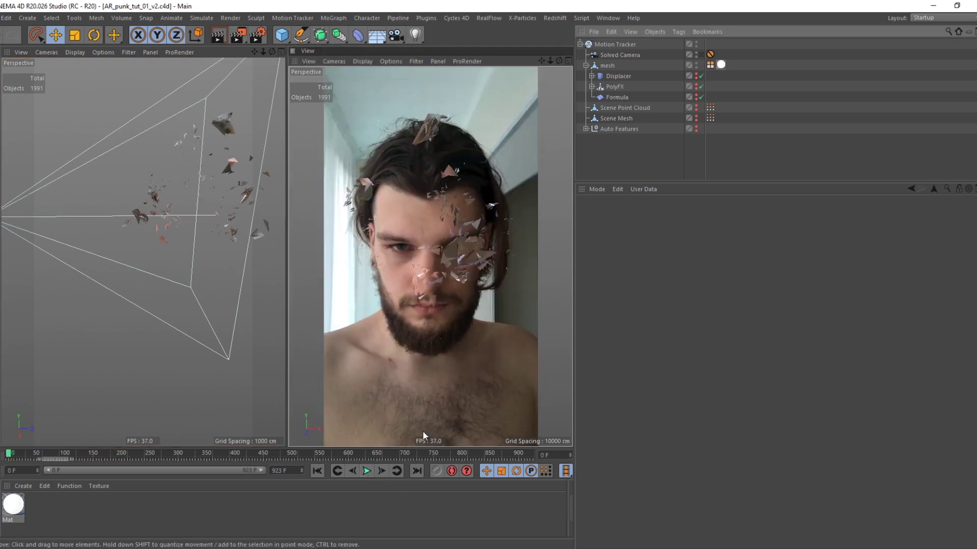
{"action": "left_click", "coordinate": [367, 471]}
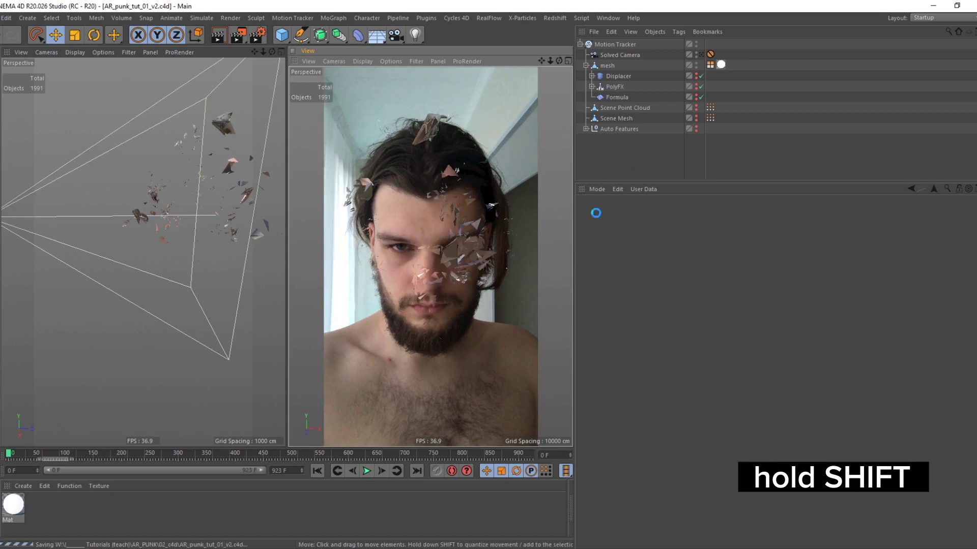
Step: Collapse the mesh hierarchy, duplicate Auto Features directly below it, and make the copy visible in the editor and renderer
{"action": "left_click", "coordinate": [587, 65]}
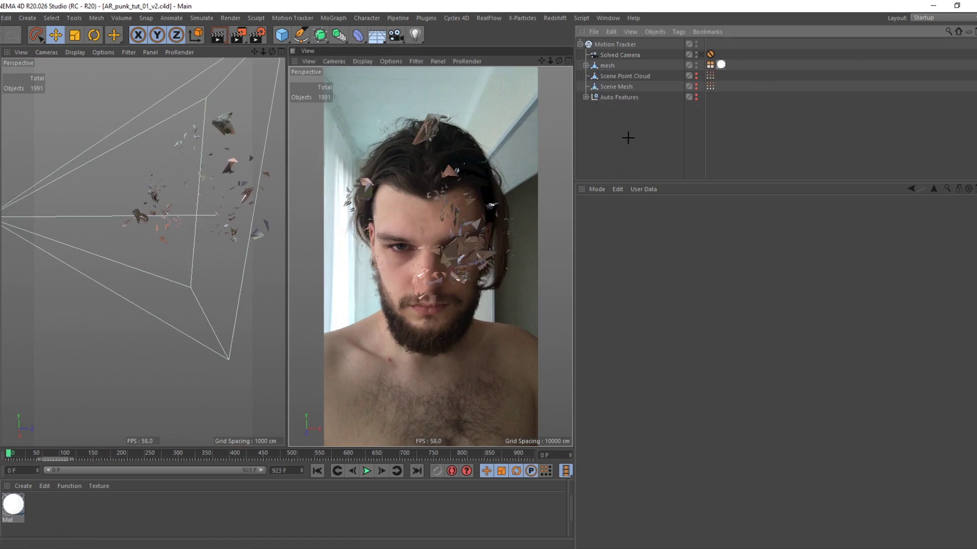
{"action": "left_click", "coordinate": [609, 99]}
{"action": "left_click_drag", "start_coordinate": [612, 99], "coordinate": [613, 72], "text": "ctrl"}
{"action": "left_click", "coordinate": [696, 162]}
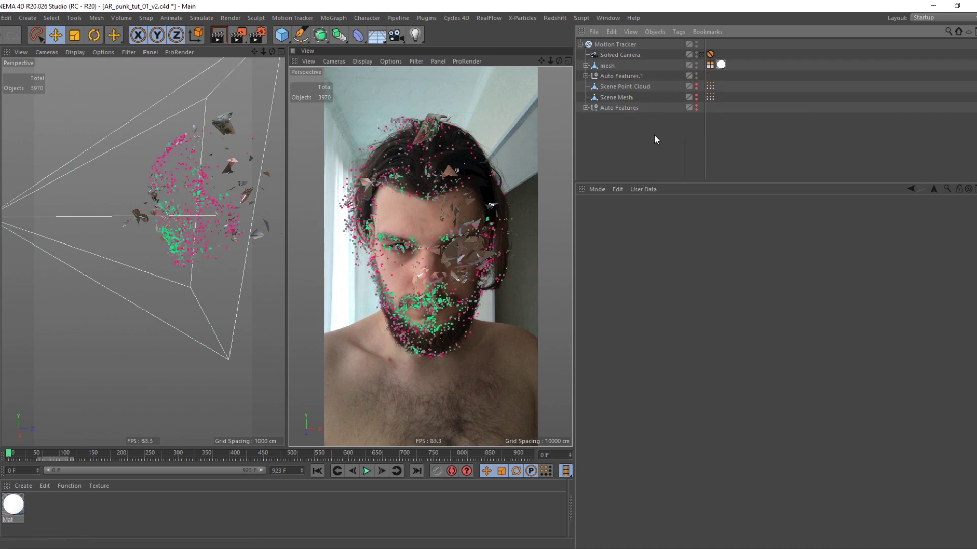
Step: Go to frame 8 and add a Fracture object as the parent of the duplicated Auto Features null
{"action": "mouse_move", "coordinate": [15, 459]}
{"action": "left_mouse_down"}
{"action": "mouse_move", "coordinate": [31, 453]}
{"action": "mouse_move", "coordinate": [118, 474]}
{"action": "mouse_move", "coordinate": [13, 473]}
{"action": "left_mouse_up"}
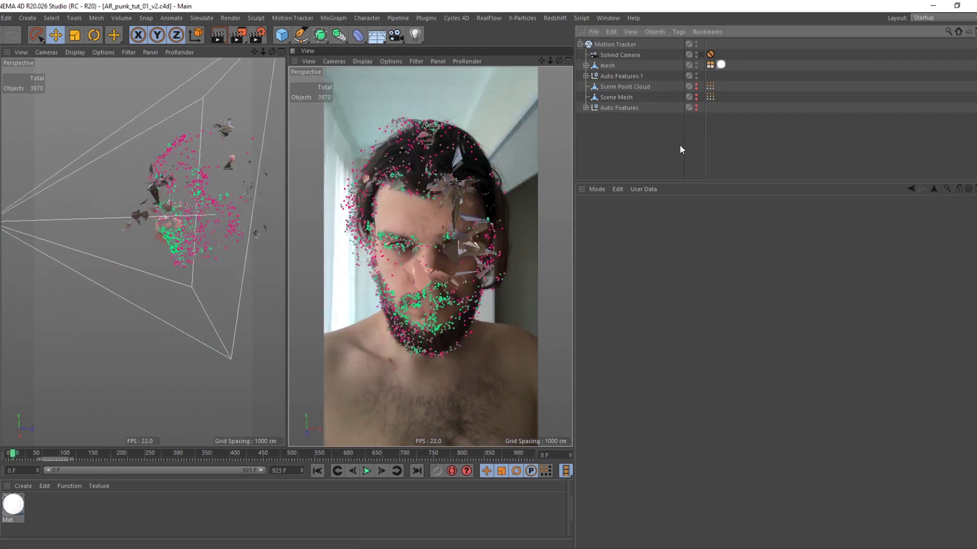
{"action": "left_click", "coordinate": [340, 20]}
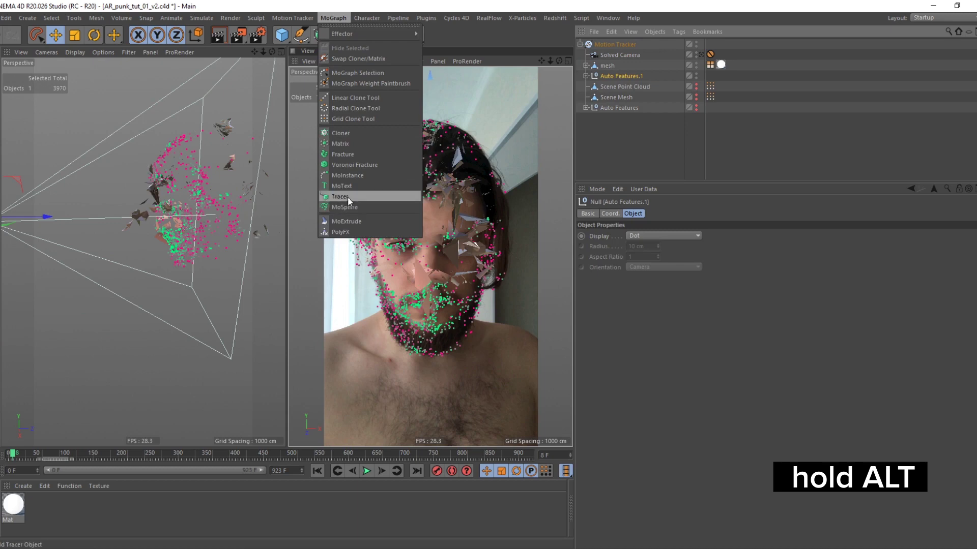
{"action": "left_click", "coordinate": [340, 155], "text": "alt"}
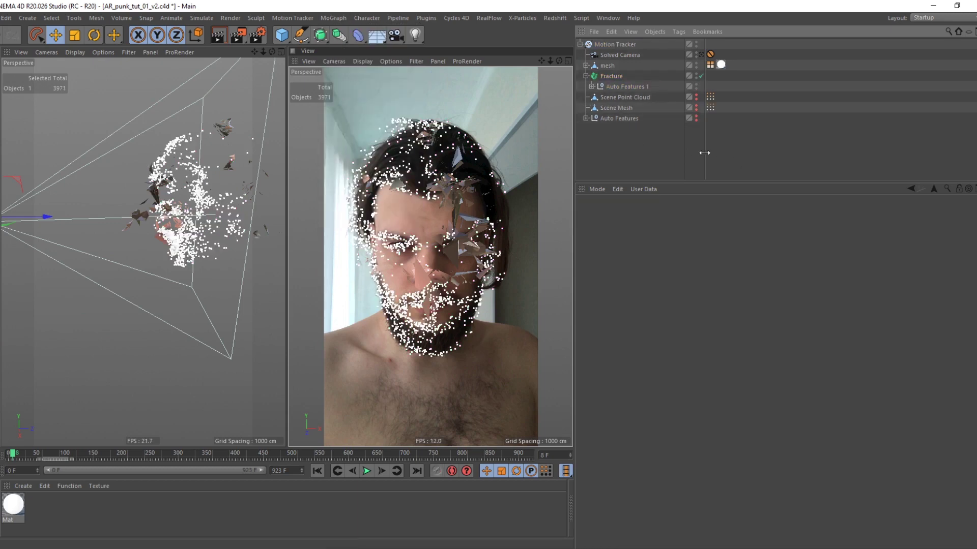
Step: Delete the Auto Features.1 null without its children so the features sit directly under Fracture, and return to the first frame
{"action": "right_click", "coordinate": [612, 85]}
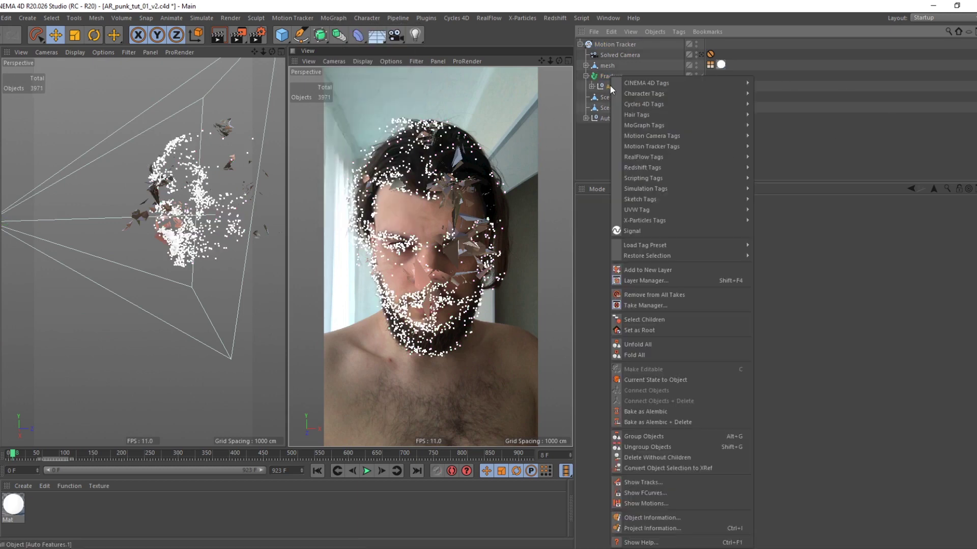
{"action": "left_click", "coordinate": [605, 84]}
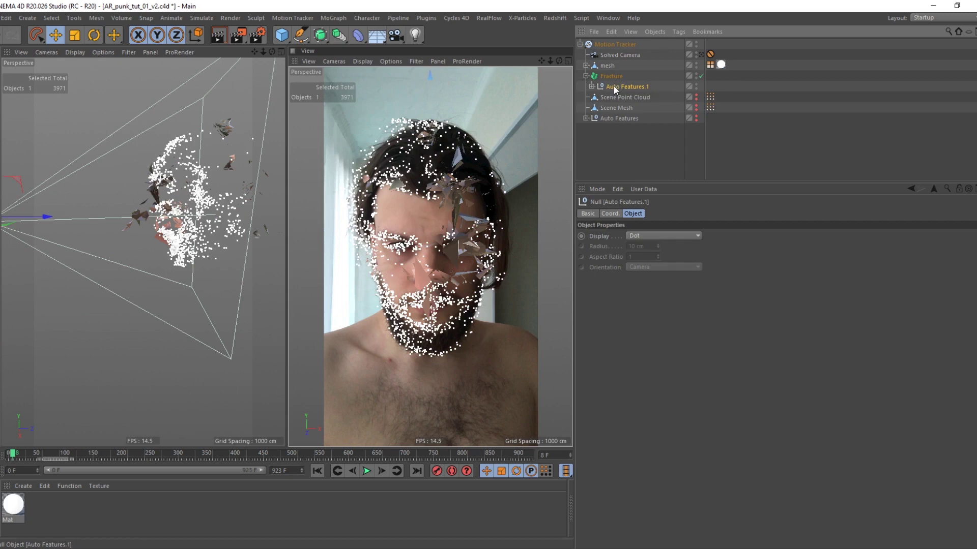
{"action": "right_click", "coordinate": [613, 86]}
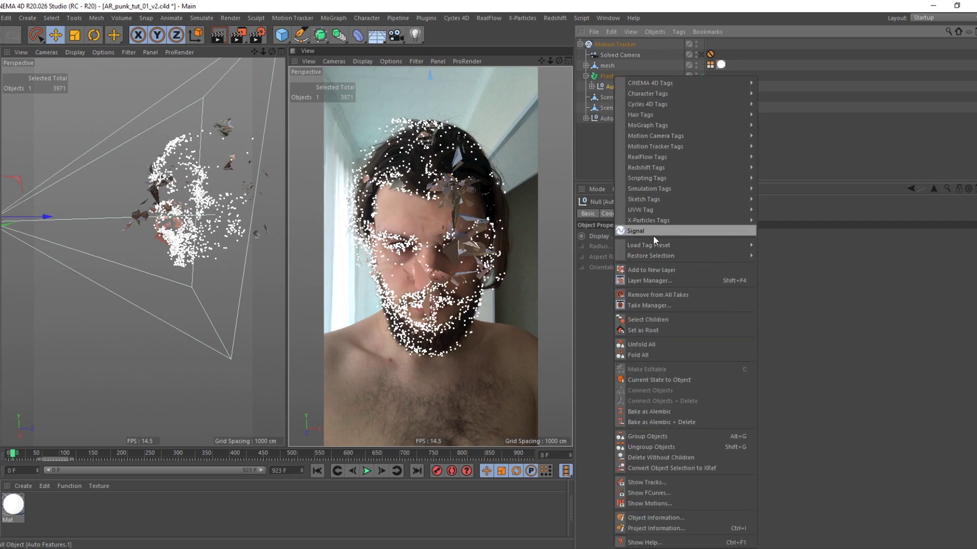
{"action": "left_click", "coordinate": [872, 208]}
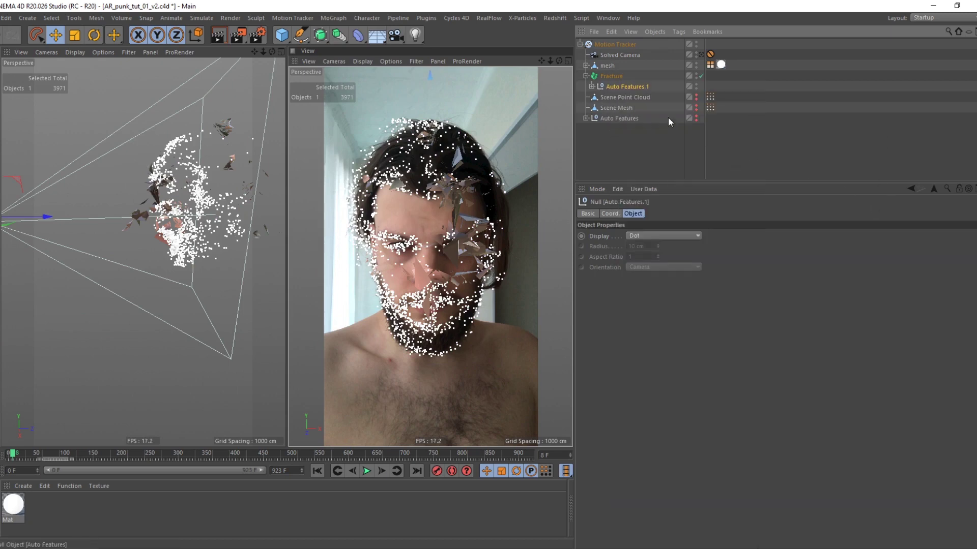
{"action": "right_click", "coordinate": [621, 87]}
{"action": "left_click", "coordinate": [671, 458]}
{"action": "left_click", "coordinate": [586, 76]}
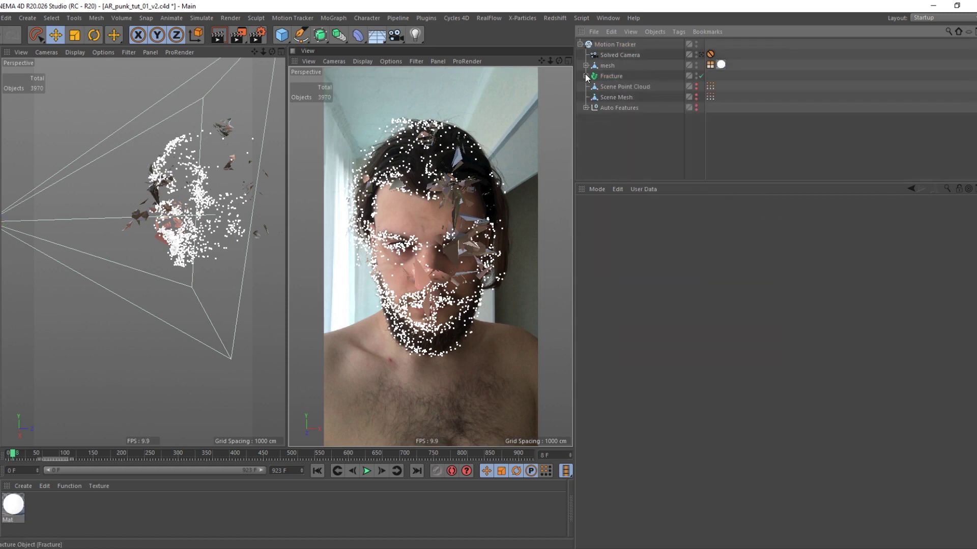
{"action": "key", "text": "shift+f"}
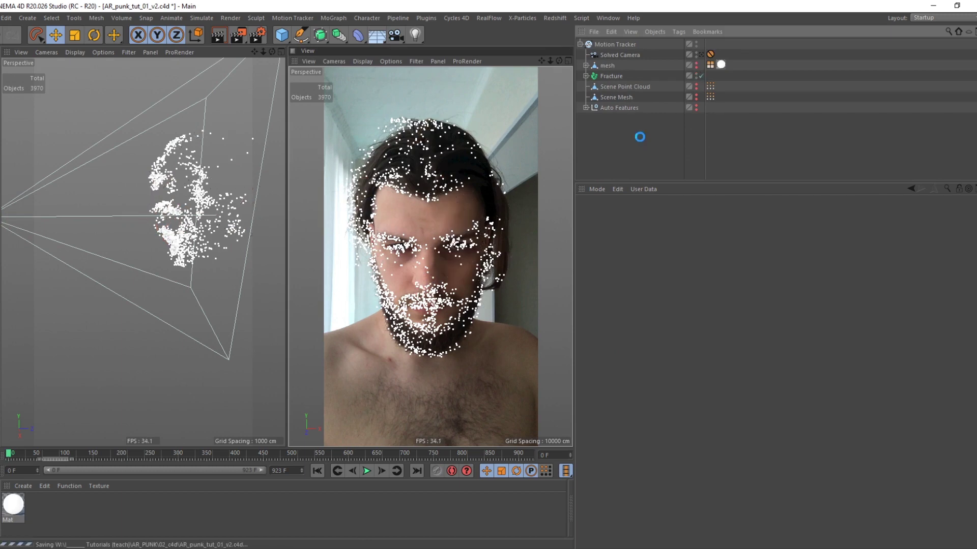
Step: Add a Plain effector to the Fracture object
{"action": "left_click", "coordinate": [622, 76]}
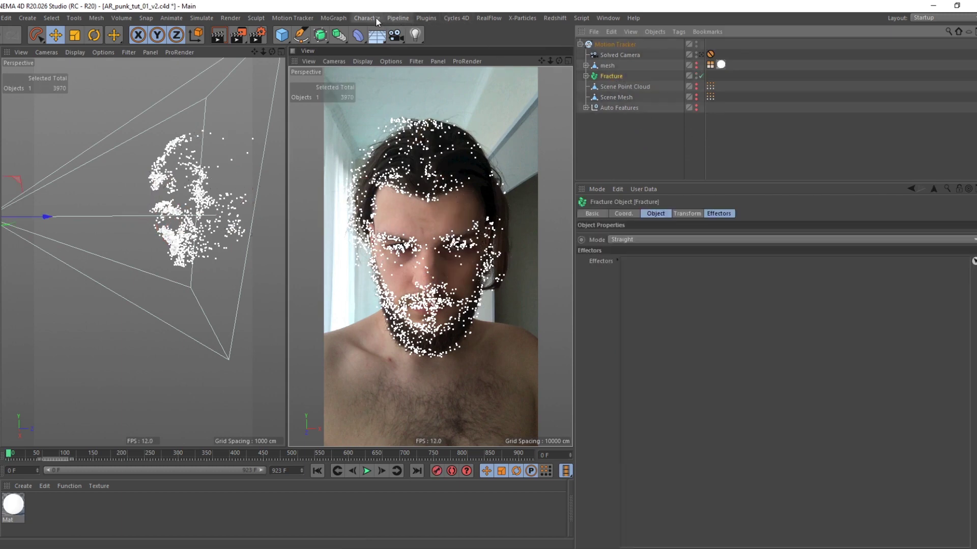
{"action": "left_click", "coordinate": [340, 19]}
{"action": "mouse_move", "coordinate": [341, 34]}
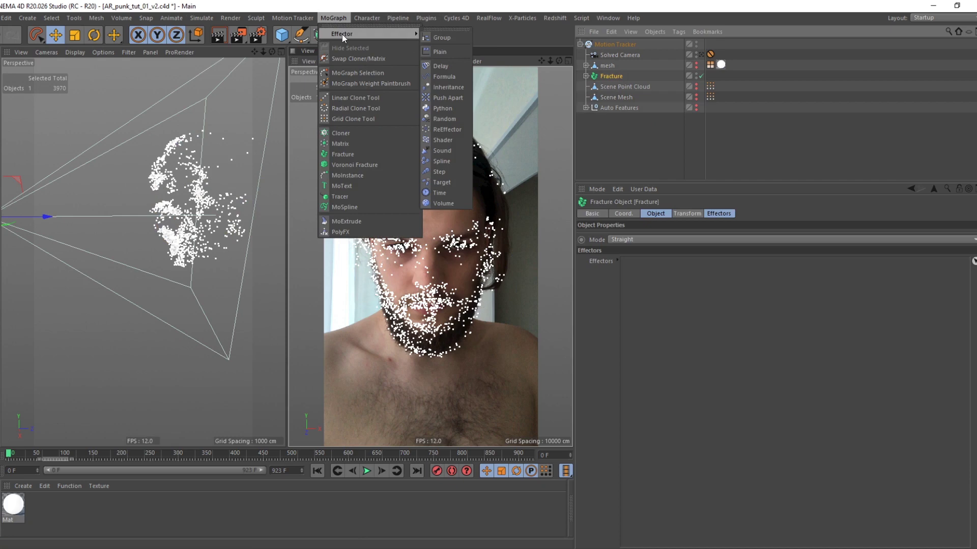
{"action": "left_click", "coordinate": [447, 51]}
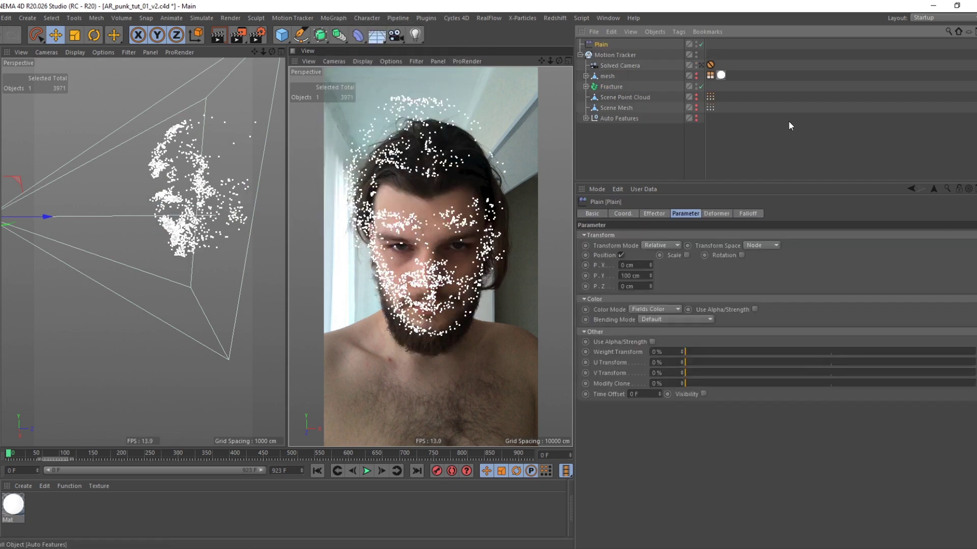
{"action": "left_click", "coordinate": [788, 121]}
{"action": "left_click", "coordinate": [580, 55]}
{"action": "left_click", "coordinate": [580, 54]}
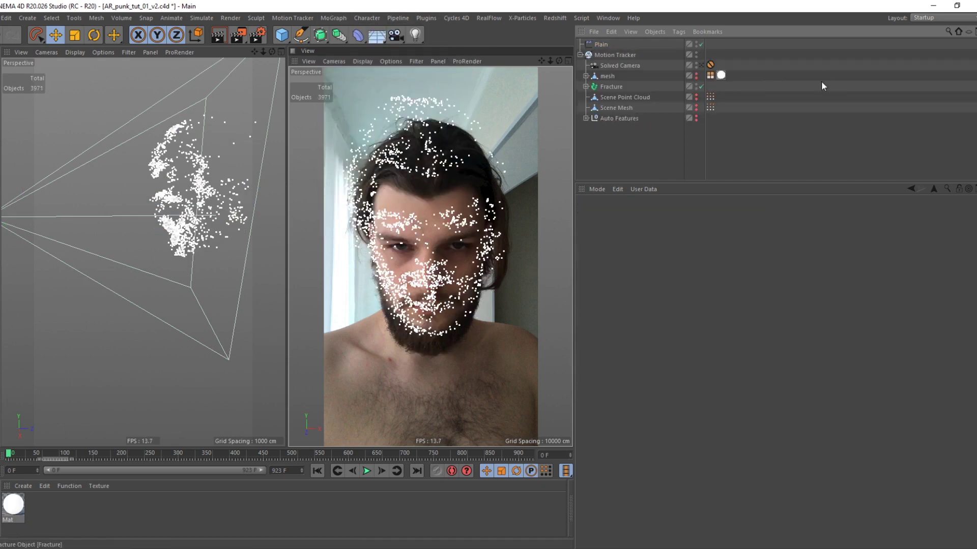
Step: Turn off the Plain effector's Position parameter and add a Random Field to its falloff as a child object
{"action": "left_click", "coordinate": [601, 45]}
{"action": "left_click", "coordinate": [621, 255]}
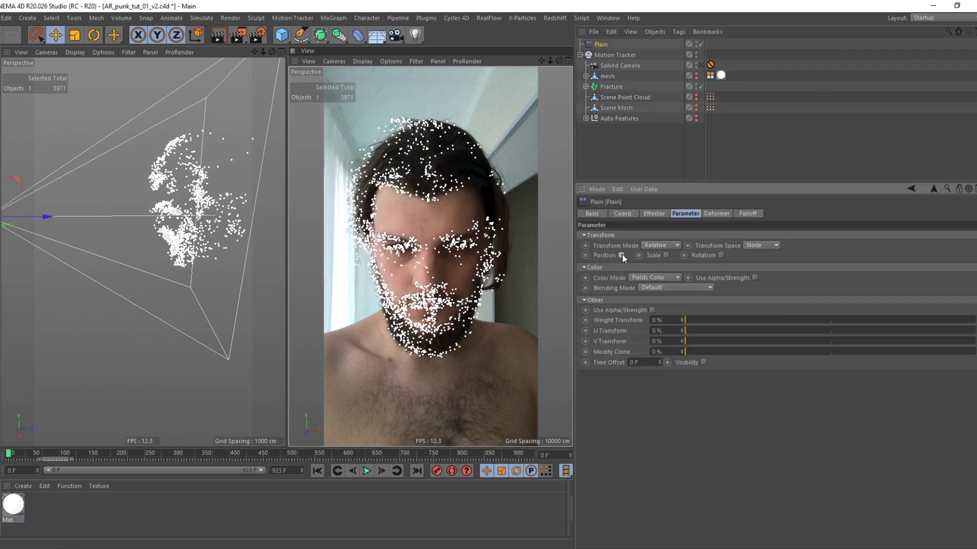
{"action": "left_click", "coordinate": [752, 213]}
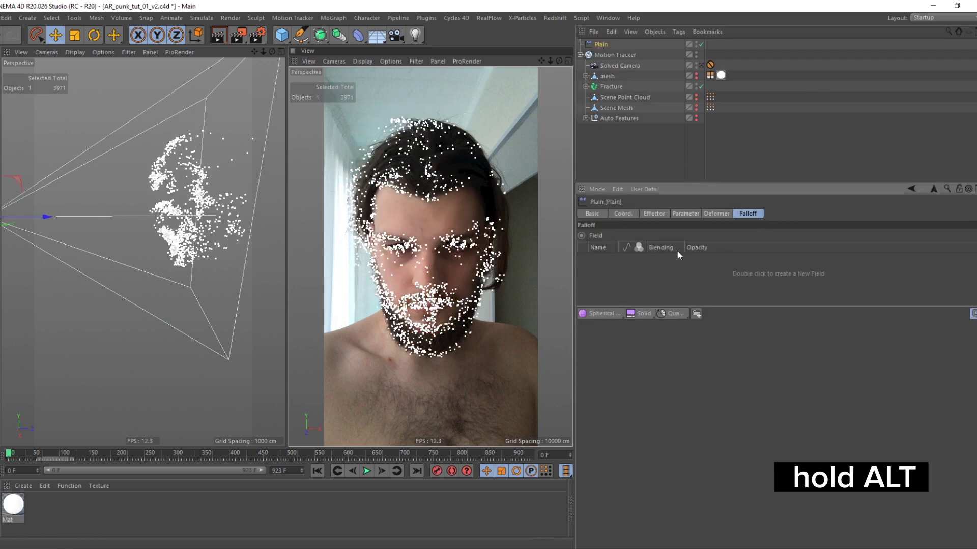
{"action": "left_click", "coordinate": [602, 312]}
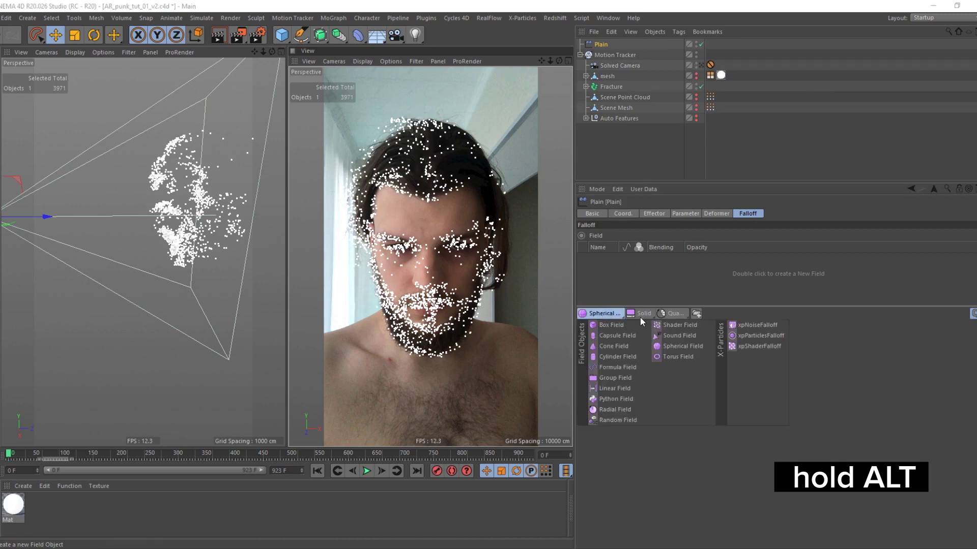
{"action": "left_click", "coordinate": [618, 420]}
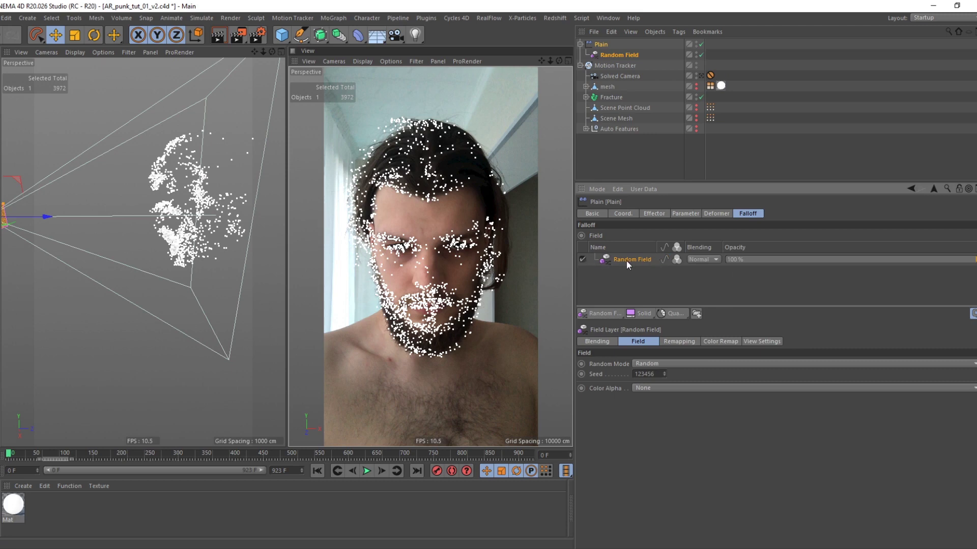
Step: Enable the Random Field's color channel in the Plain falloff and scrub the timeline to frame 11
{"action": "left_click", "coordinate": [678, 260]}
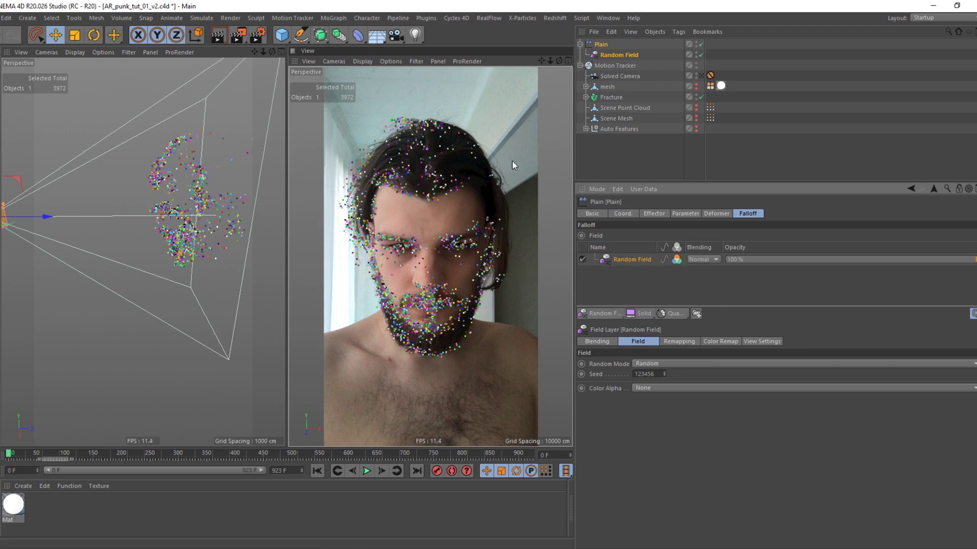
{"action": "left_click", "coordinate": [691, 153]}
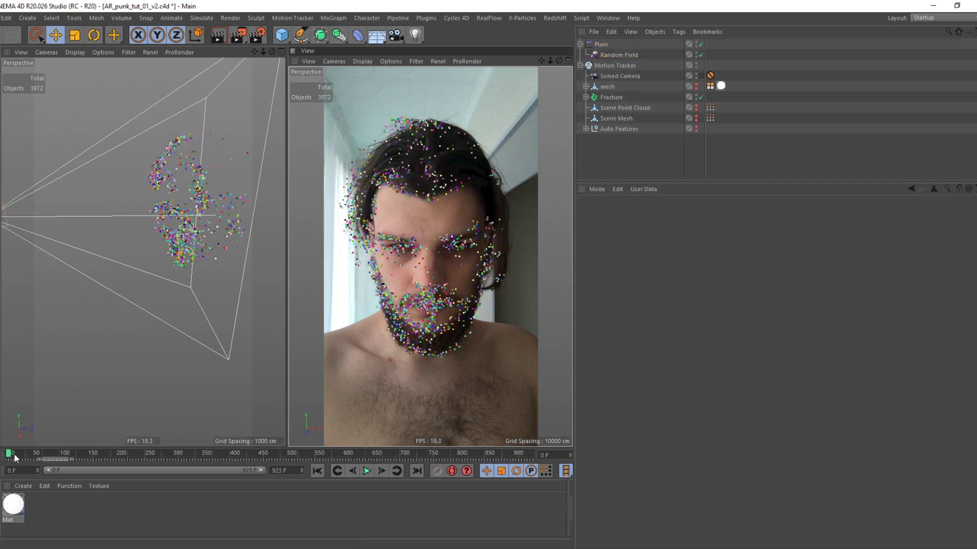
{"action": "mouse_move", "coordinate": [14, 457]}
{"action": "left_mouse_down"}
{"action": "mouse_move", "coordinate": [159, 473]}
{"action": "mouse_move", "coordinate": [14, 466]}
{"action": "left_mouse_up"}
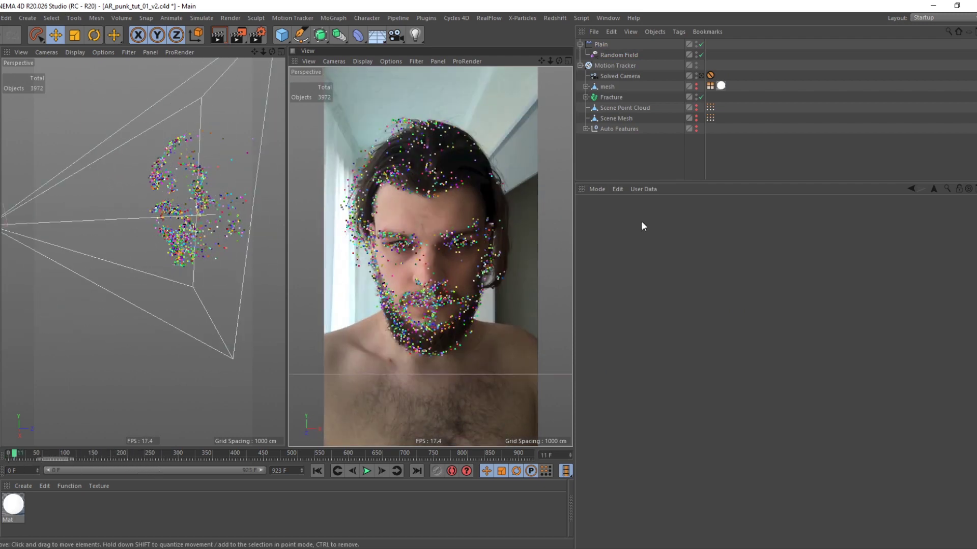
Step: Collapse the Plain effector's Color and Other groups and enable its Position parameter with P.Y at 189 cm
{"action": "left_click", "coordinate": [611, 45]}
{"action": "left_click", "coordinate": [687, 216]}
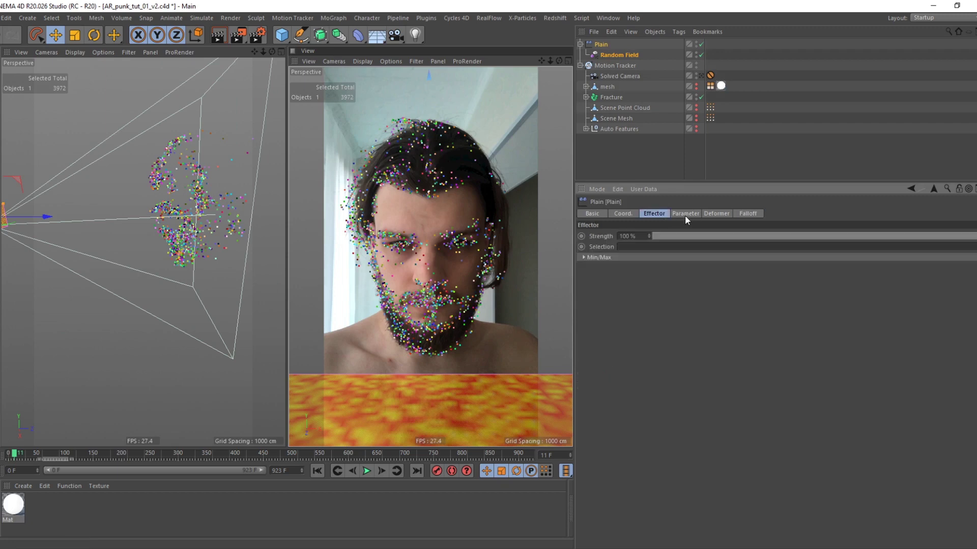
{"action": "left_click", "coordinate": [656, 214]}
{"action": "left_click", "coordinate": [685, 214]}
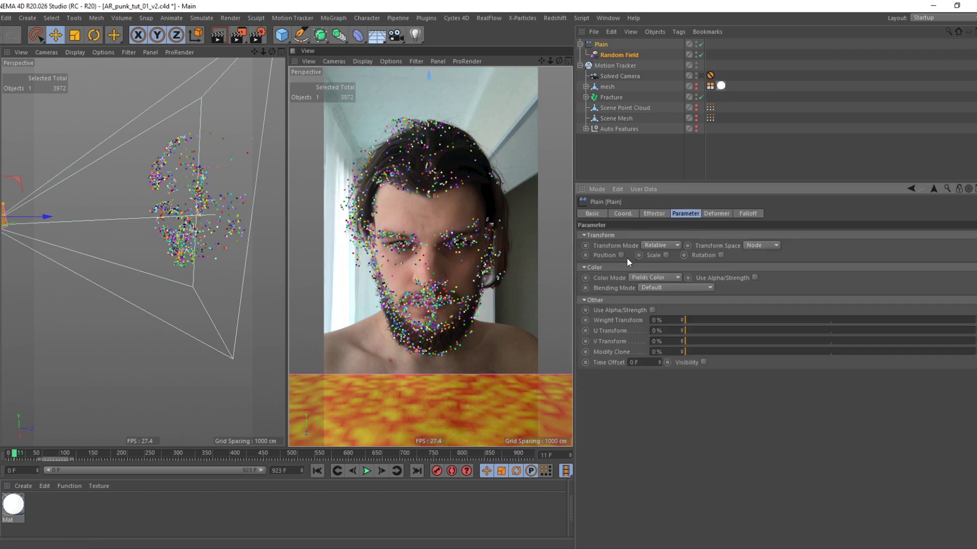
{"action": "left_click", "coordinate": [597, 268]}
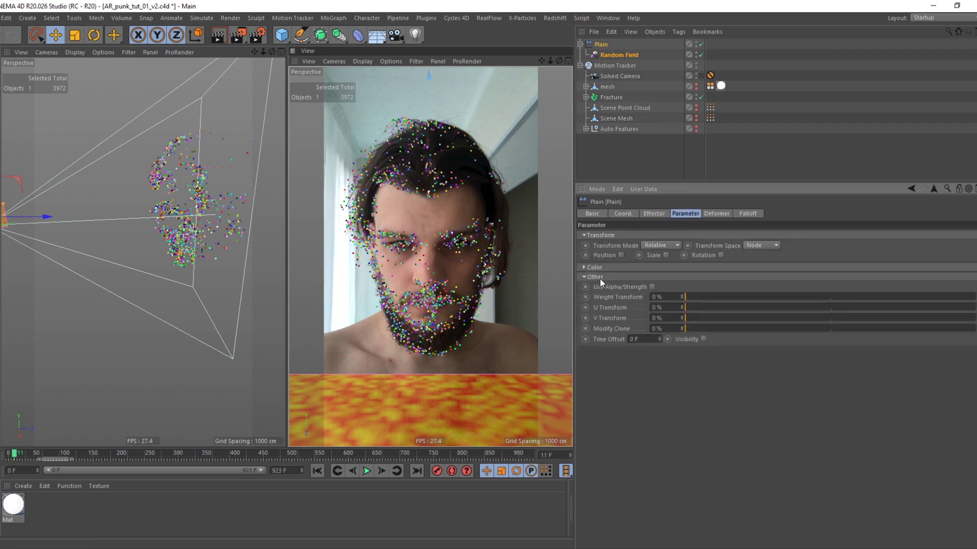
{"action": "left_click", "coordinate": [600, 279]}
{"action": "left_click", "coordinate": [750, 214]}
{"action": "left_click", "coordinate": [683, 215]}
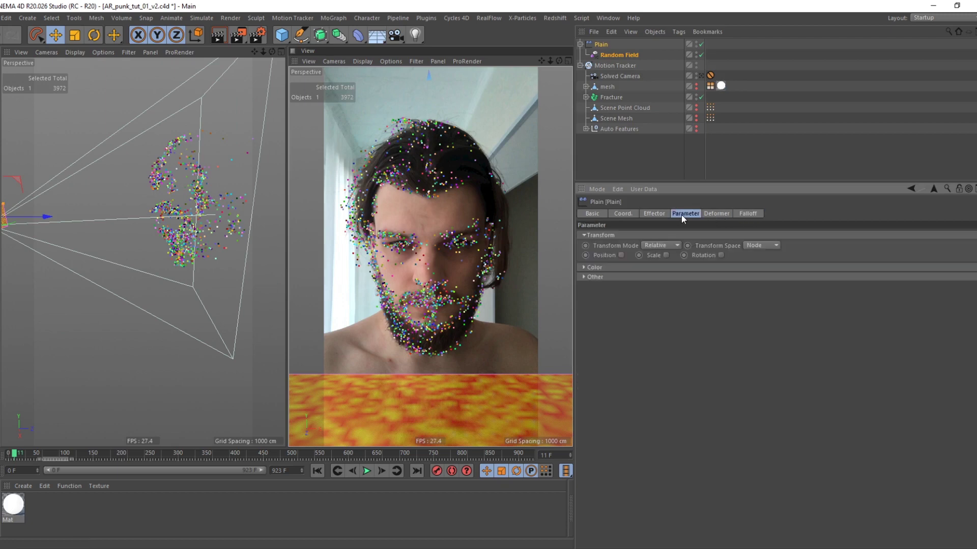
{"action": "left_click", "coordinate": [620, 255]}
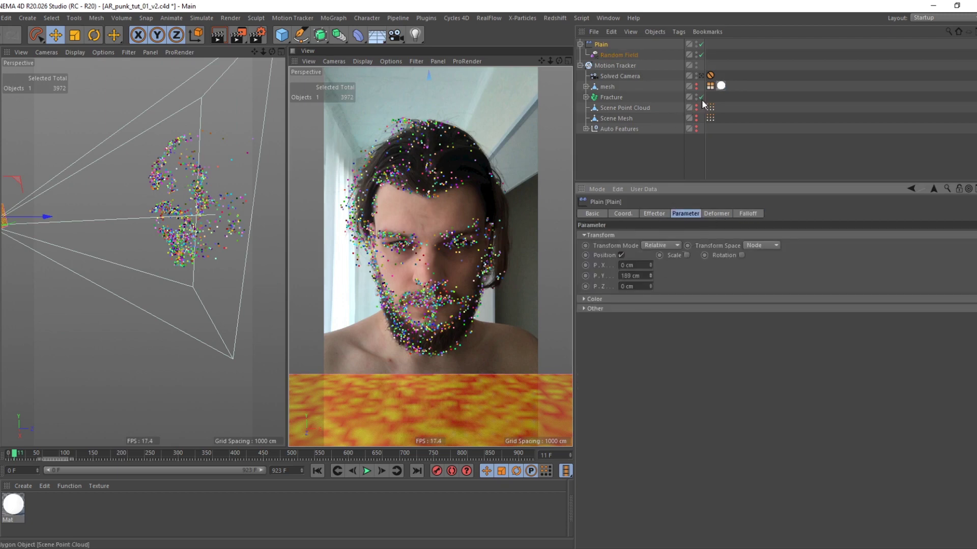
Step: Add a second Random Field to the Plain effector's falloff and set its blending to Normal
{"action": "left_click", "coordinate": [747, 214]}
{"action": "left_click", "coordinate": [639, 282]}
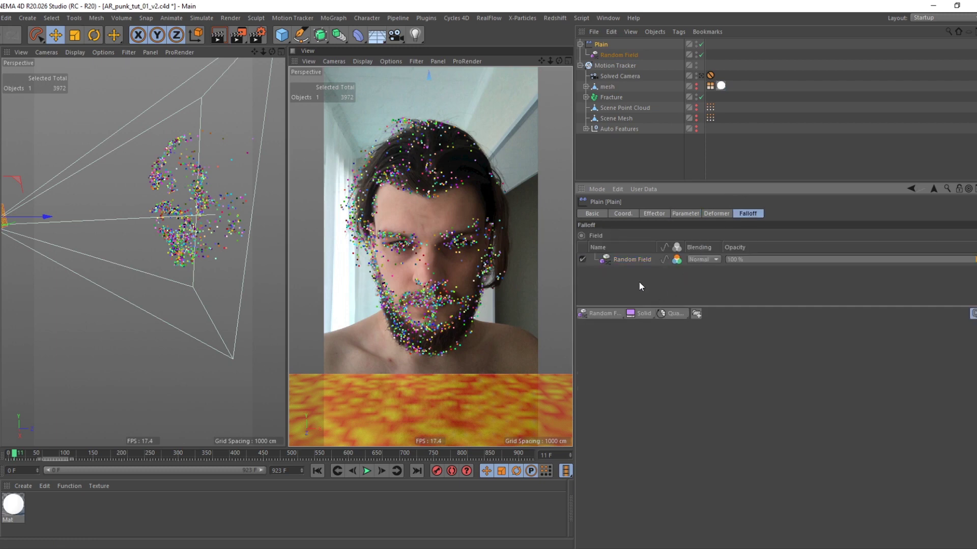
{"action": "left_click", "coordinate": [601, 313]}
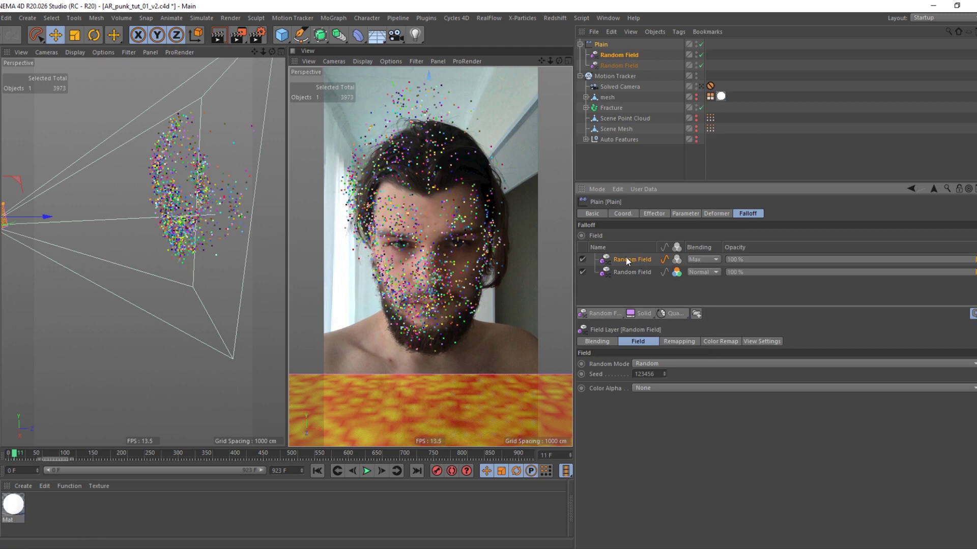
{"action": "left_click", "coordinate": [703, 259]}
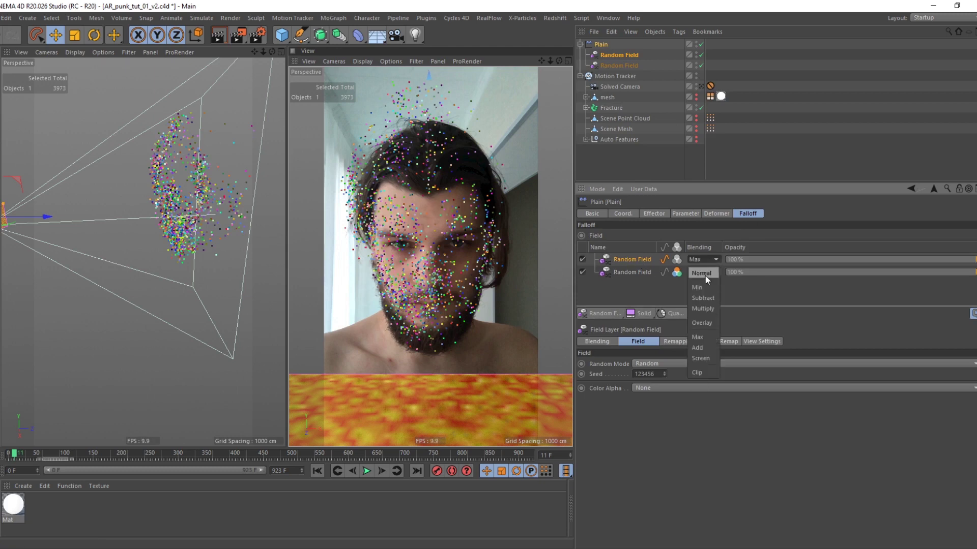
{"action": "left_click", "coordinate": [705, 275]}
{"action": "left_click", "coordinate": [694, 295]}
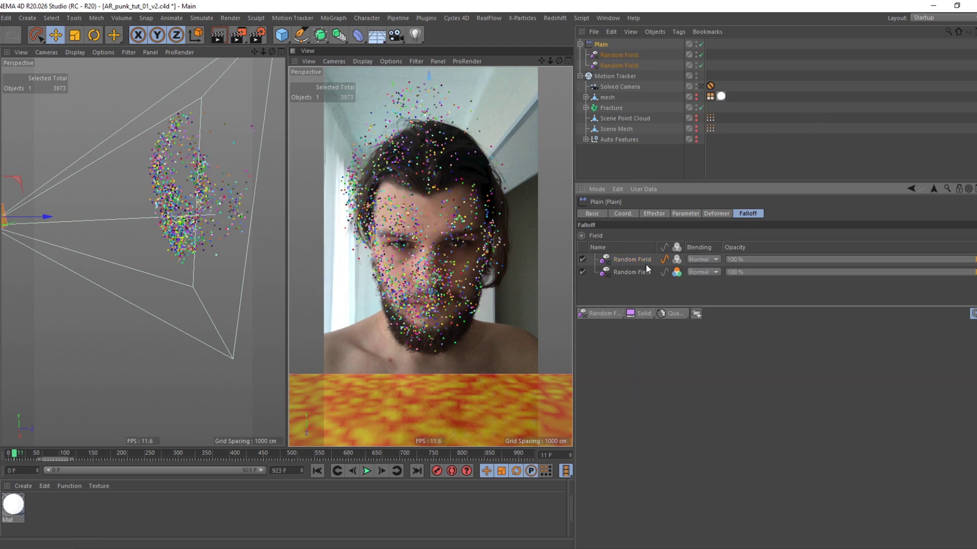
Step: Rename the lower Random Field to color and the upper one to parametrs
{"action": "double_click", "coordinate": [619, 65]}
{"action": "type", "text": "colo"}
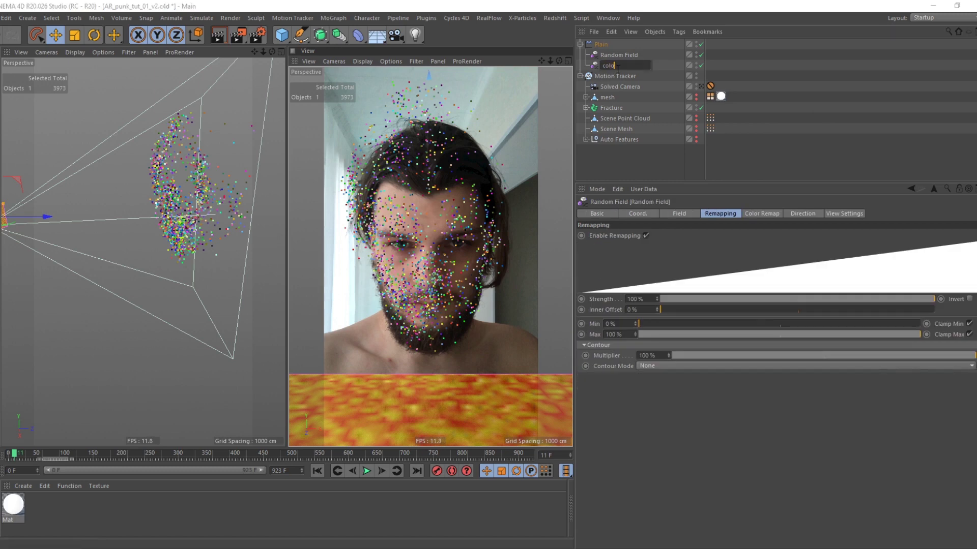
{"action": "type", "text": "r"}
{"action": "key", "text": "Return"}
{"action": "double_click", "coordinate": [618, 54]}
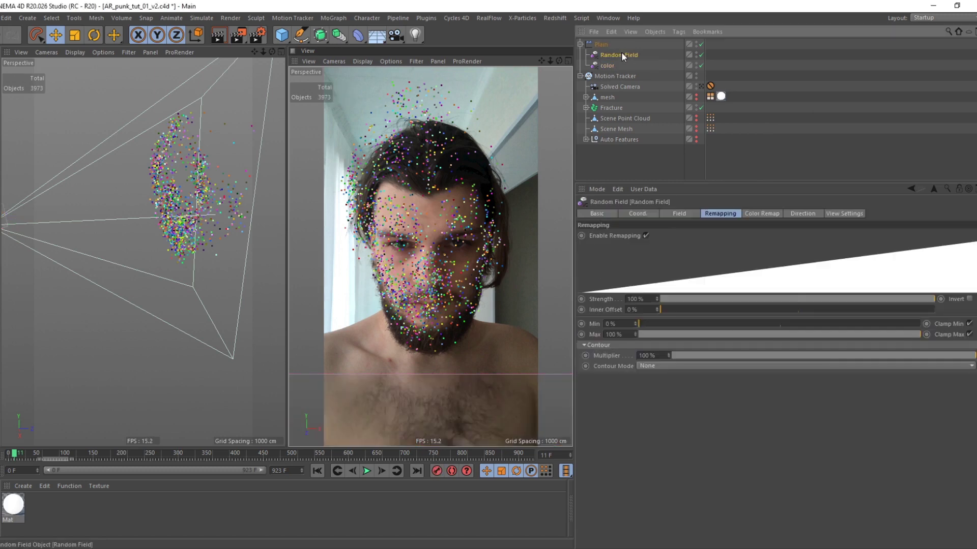
{"action": "type", "text": "pa"}
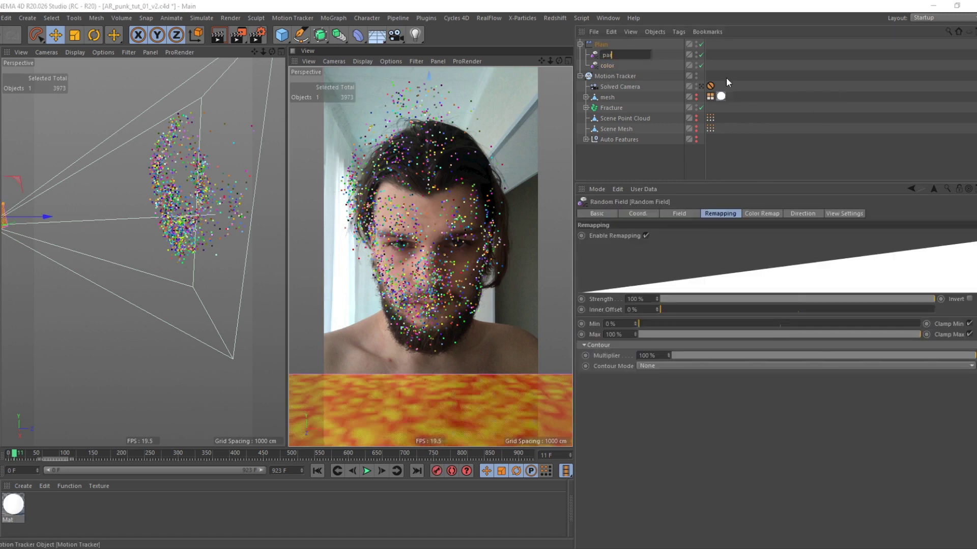
{"action": "type", "text": "rametrs"}
{"action": "key", "text": "Return"}
{"action": "left_click", "coordinate": [729, 76]}
{"action": "left_click", "coordinate": [617, 57]}
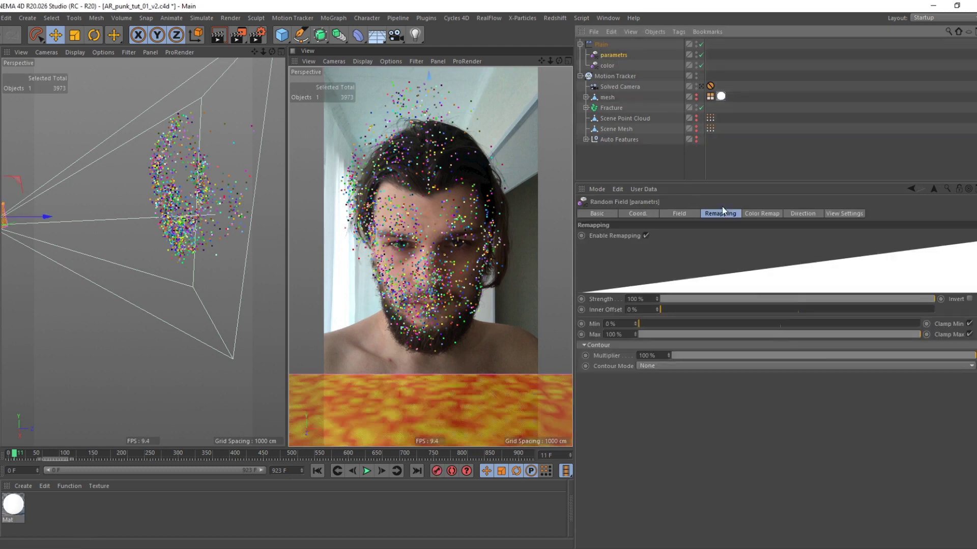
{"action": "left_click", "coordinate": [727, 89]}
{"action": "left_click", "coordinate": [611, 57]}
Step: Set the Plain effector's P.Y position to 555 cm and raise it to about 590 cm
{"action": "left_click", "coordinate": [601, 44]}
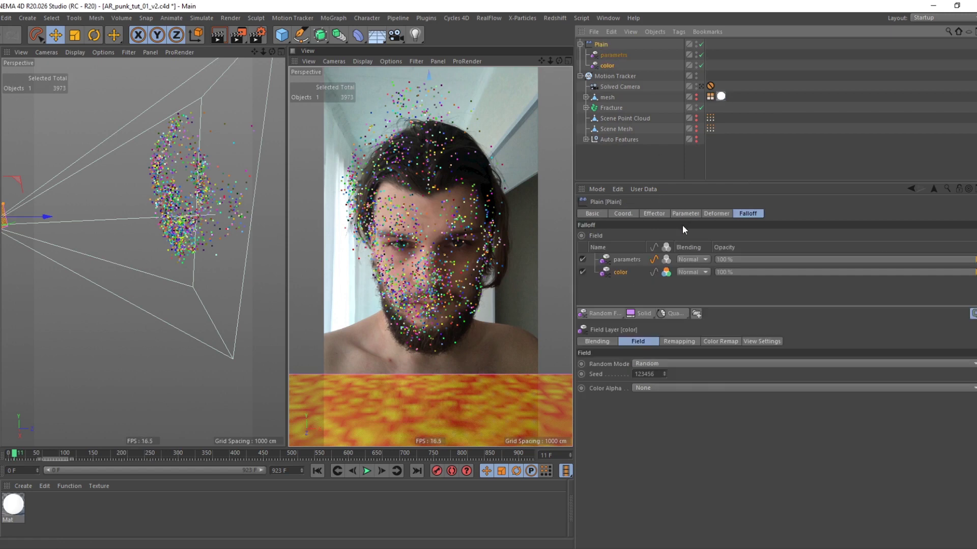
{"action": "left_click", "coordinate": [685, 213]}
{"action": "left_click", "coordinate": [644, 277]}
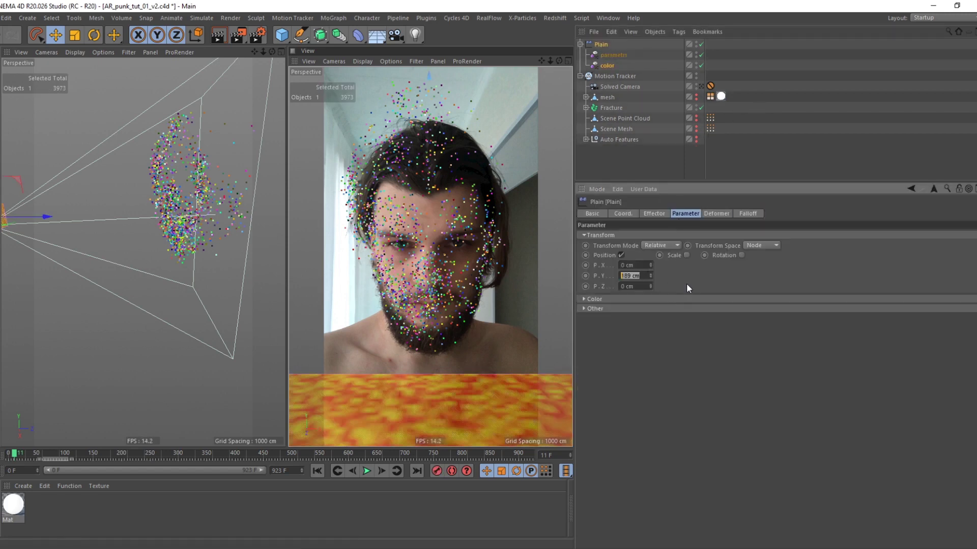
{"action": "type", "text": "555"}
{"action": "key", "text": "Return"}
{"action": "left_click_drag", "start_coordinate": [650, 277], "coordinate": [650, 260]}
Step: Set the parametrs field's Inner Offset to 100% and raise the Plain effector's P.Y position to 2555 cm
{"action": "left_click", "coordinate": [607, 55]}
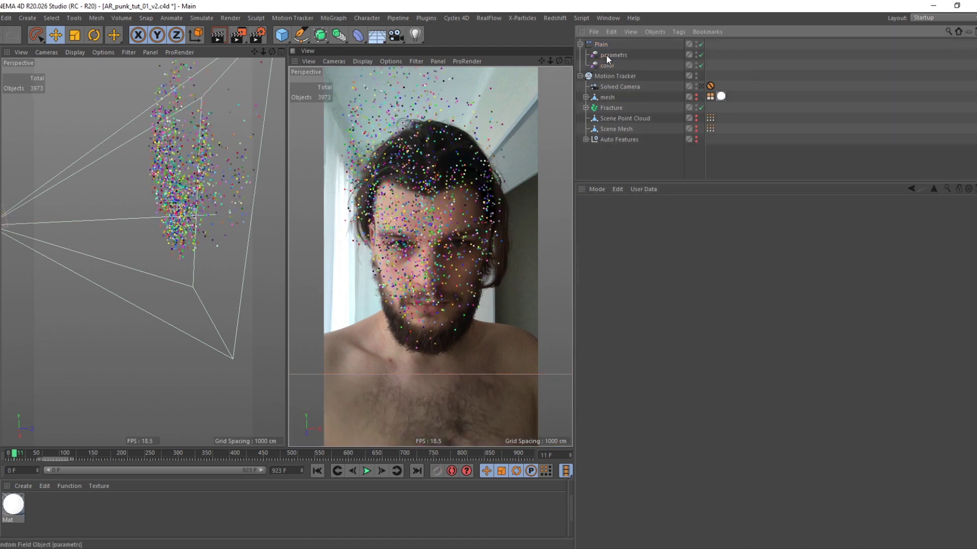
{"action": "left_click_drag", "start_coordinate": [670, 309], "coordinate": [935, 308]}
{"action": "key", "text": "ctrl+z"}
{"action": "key", "text": "ctrl+z"}
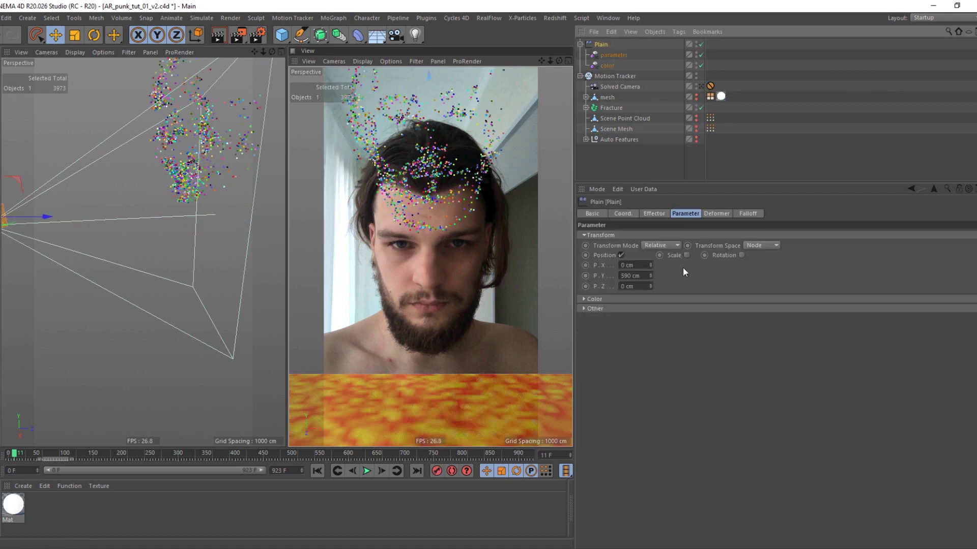
{"action": "mouse_move", "coordinate": [652, 275]}
{"action": "left_mouse_down"}
{"action": "mouse_move", "coordinate": [650, 265]}
{"action": "mouse_move", "coordinate": [649, 273]}
{"action": "left_mouse_up"}
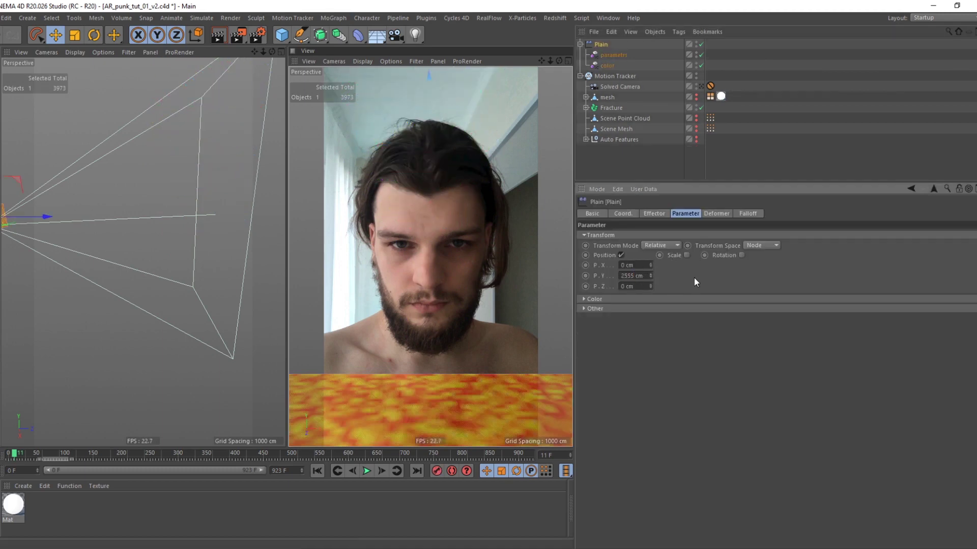
Step: Bring the parametrs field's Inner Offset back down to 0%
{"action": "left_click", "coordinate": [817, 159]}
{"action": "left_click", "coordinate": [613, 55]}
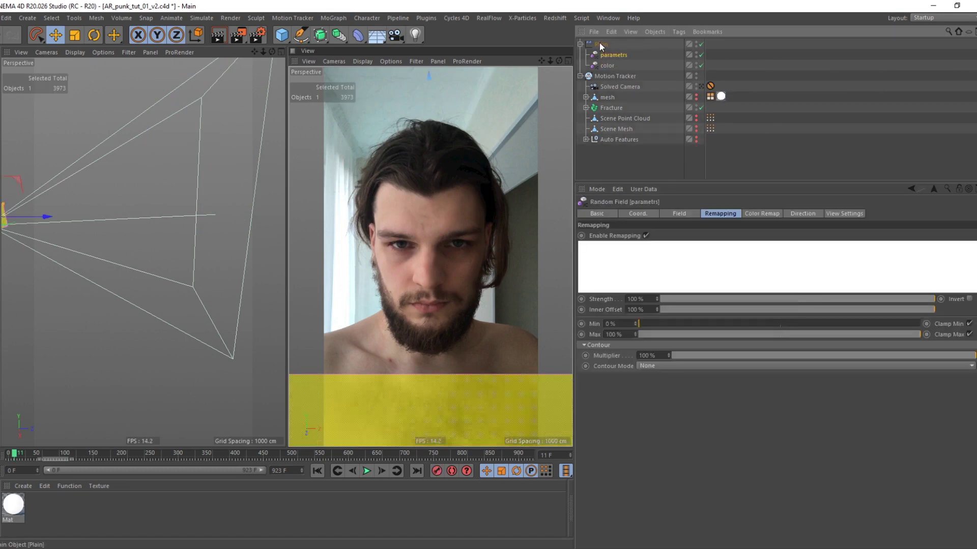
{"action": "left_click_drag", "start_coordinate": [908, 310], "coordinate": [578, 309]}
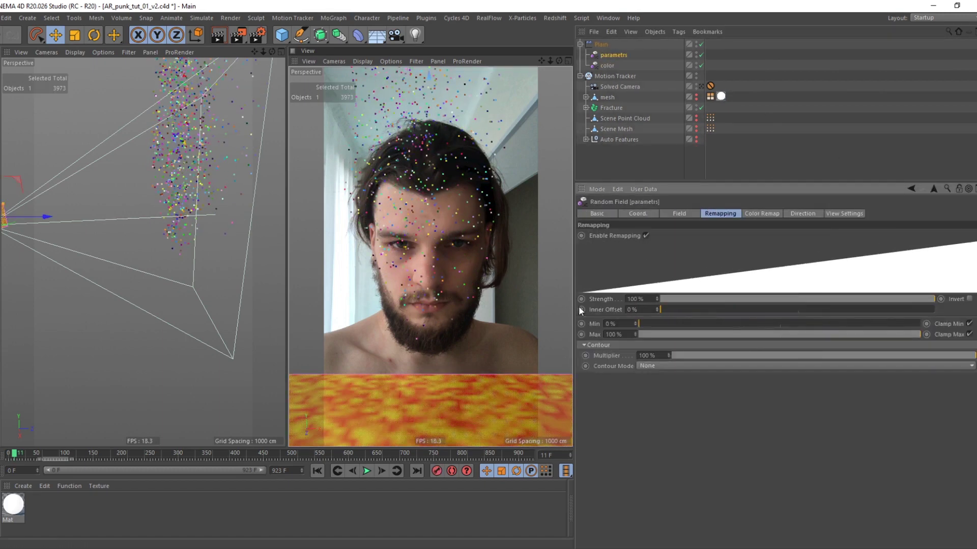
Step: Add a Quantize layer to the Plain effector's falloff, ordered between color on top and parametrs, with its Steps at 1
{"action": "left_click", "coordinate": [797, 111]}
{"action": "left_click", "coordinate": [600, 44]}
{"action": "left_click", "coordinate": [748, 214]}
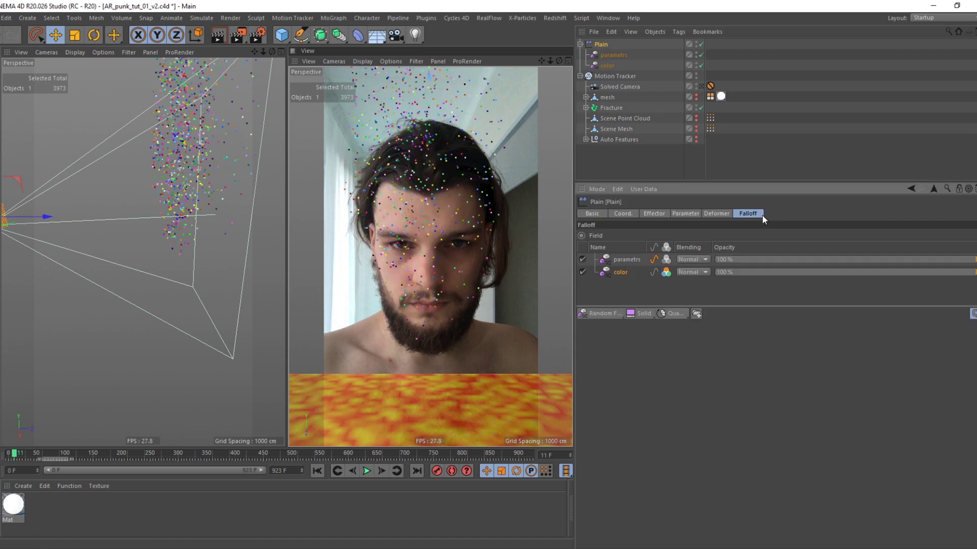
{"action": "left_click", "coordinate": [639, 273]}
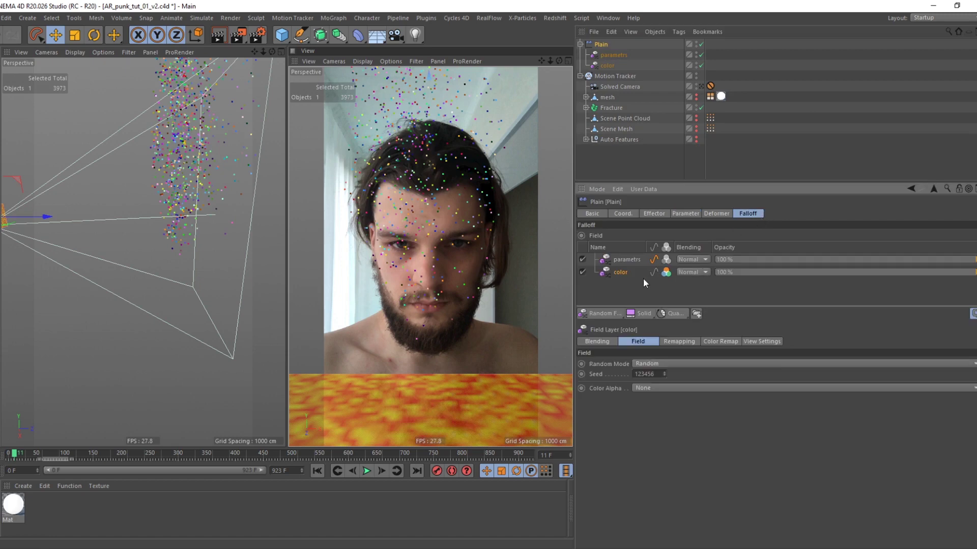
{"action": "left_click", "coordinate": [672, 314]}
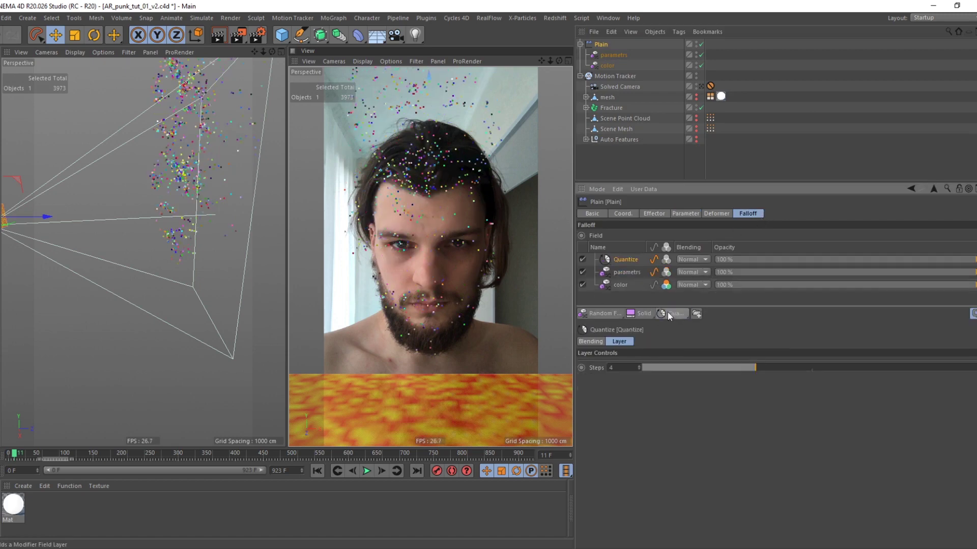
{"action": "left_click_drag", "start_coordinate": [628, 254], "coordinate": [642, 295]}
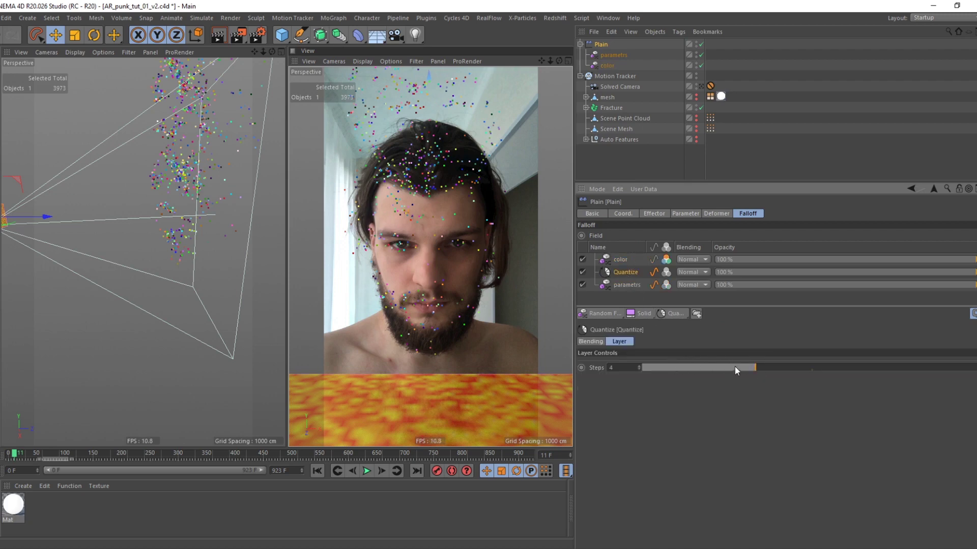
{"action": "left_click_drag", "start_coordinate": [734, 366], "coordinate": [654, 371]}
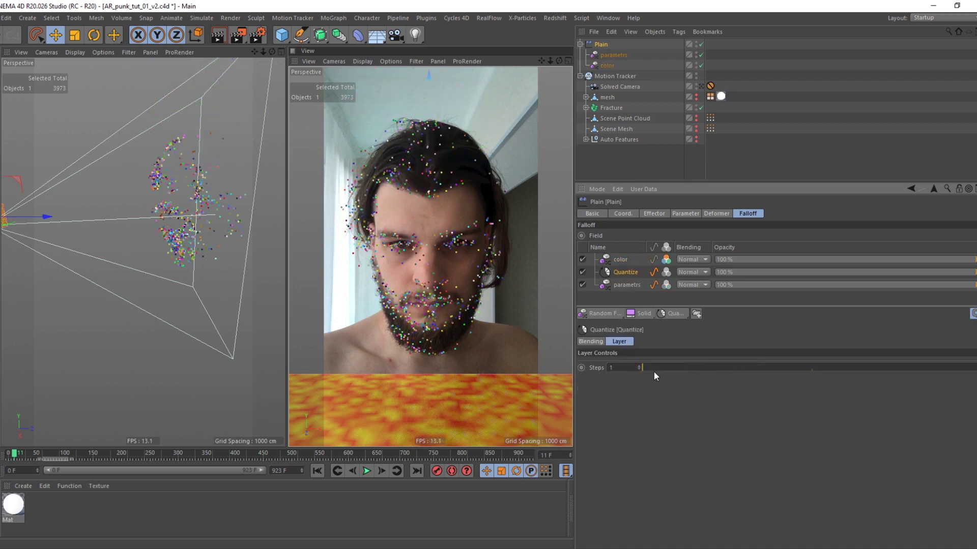
Step: Add a Rangemap layer between Quantize and parametrs in the falloff and set its Max Input to 33%
{"action": "left_click", "coordinate": [669, 315]}
{"action": "left_click", "coordinate": [744, 346]}
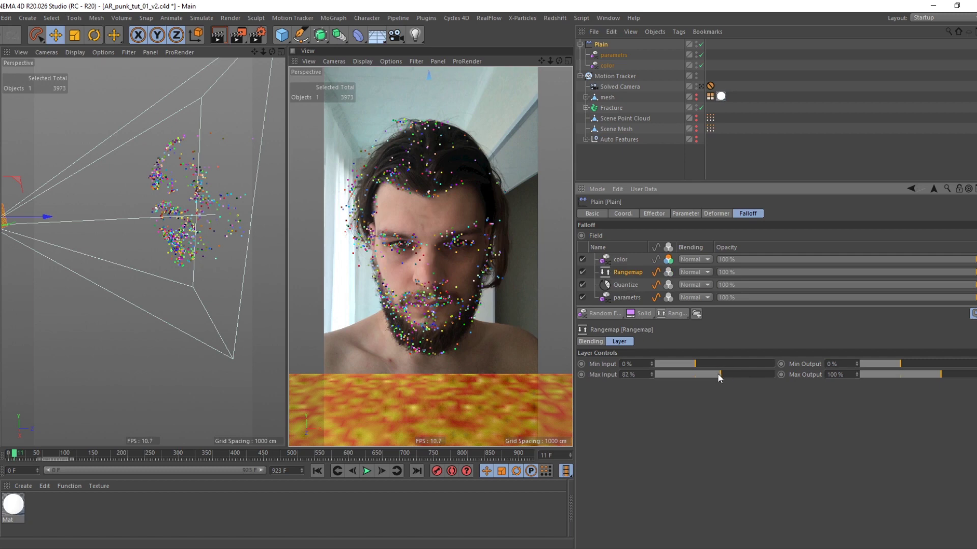
{"action": "mouse_move", "coordinate": [718, 374]}
{"action": "left_mouse_down"}
{"action": "mouse_move", "coordinate": [686, 378]}
{"action": "mouse_move", "coordinate": [725, 380]}
{"action": "left_mouse_up"}
{"action": "left_click_drag", "start_coordinate": [625, 294], "coordinate": [625, 293]}
{"action": "mouse_move", "coordinate": [701, 375]}
{"action": "left_mouse_down"}
{"action": "mouse_move", "coordinate": [758, 378]}
{"action": "mouse_move", "coordinate": [711, 377]}
{"action": "left_mouse_up"}
Step: Preview the tracked points from several frames of the timeline, returning to frame 0, and save the project
{"action": "left_click_drag", "start_coordinate": [11, 453], "coordinate": [31, 454]}
{"action": "left_click", "coordinate": [364, 473]}
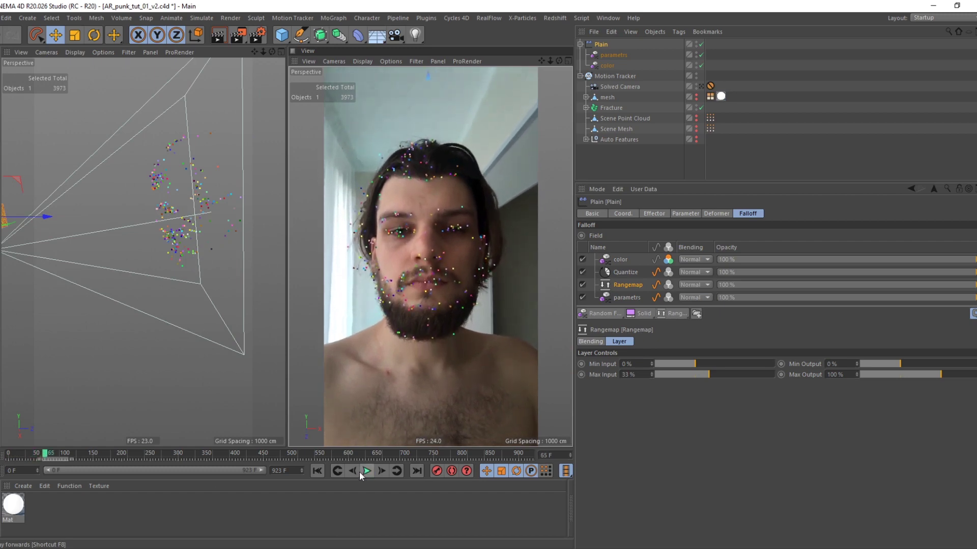
{"action": "left_click_drag", "start_coordinate": [94, 452], "coordinate": [145, 453]}
{"action": "left_click", "coordinate": [366, 472]}
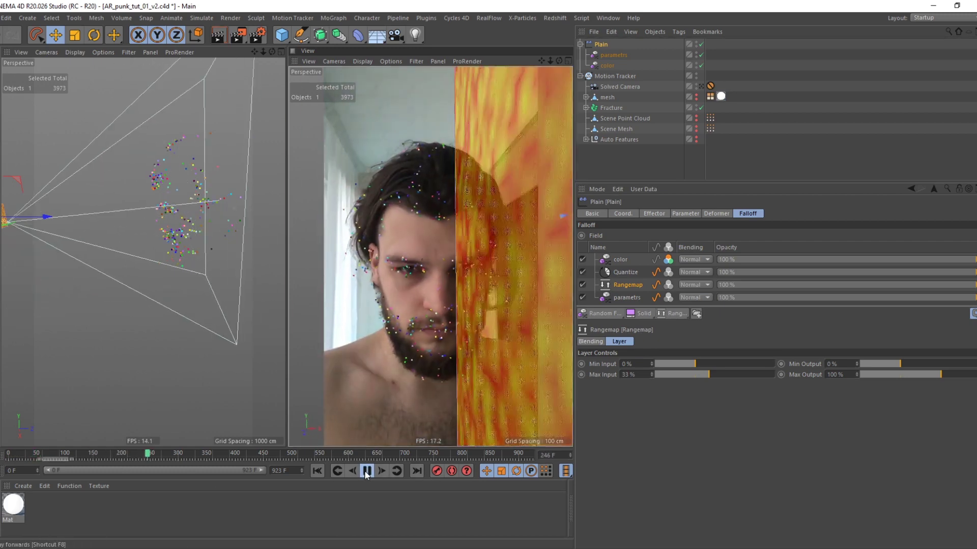
{"action": "left_click", "coordinate": [365, 470]}
{"action": "key", "text": "shift+f"}
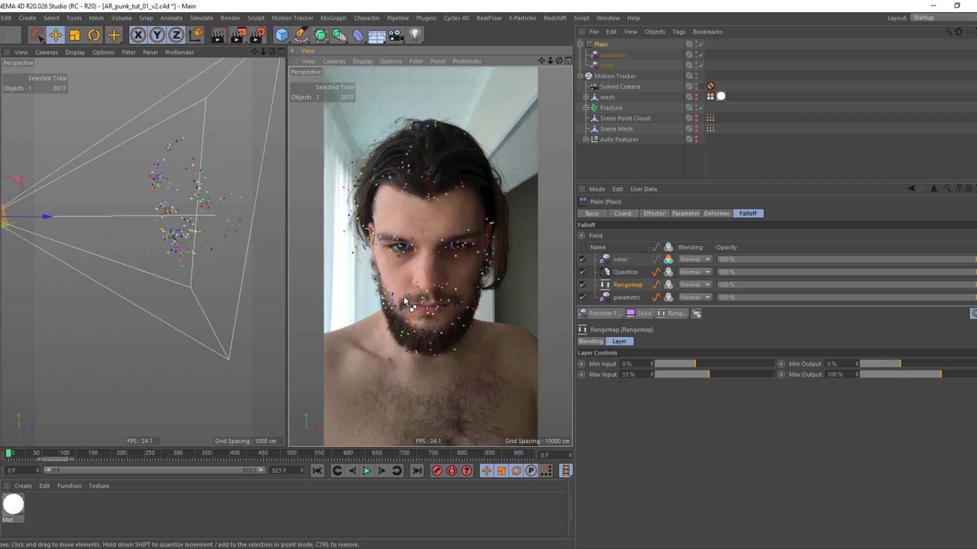
{"action": "key", "text": "ctrl+s"}
Step: Switch the parametrs field's Random Mode to Noise and set its Animation Speed to 255%
{"action": "left_click", "coordinate": [831, 130]}
{"action": "left_click", "coordinate": [616, 54]}
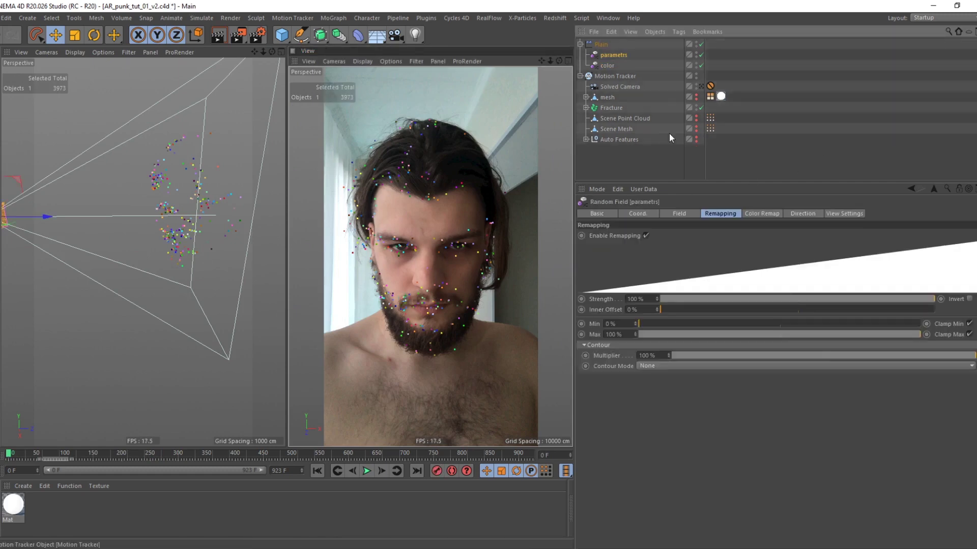
{"action": "left_click", "coordinate": [680, 214]}
{"action": "left_click", "coordinate": [648, 248]}
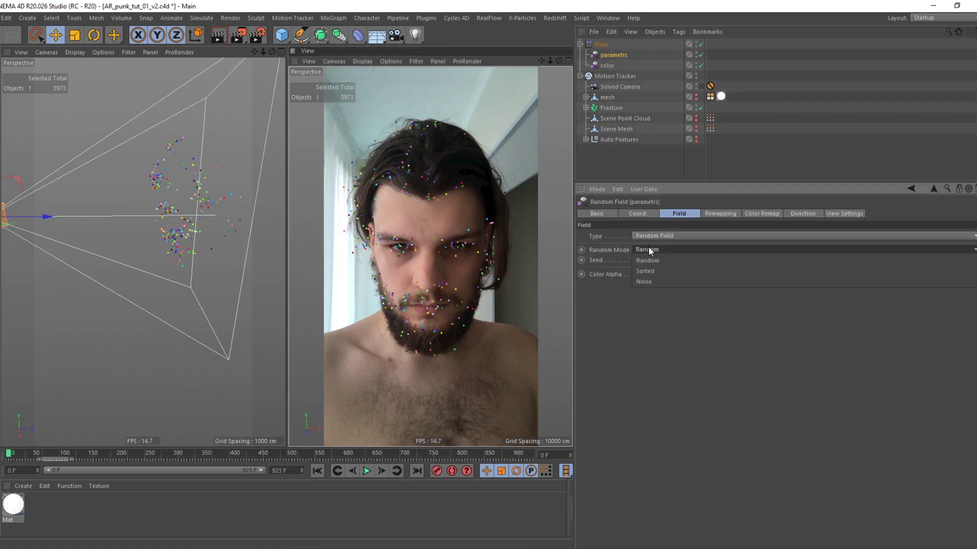
{"action": "left_click", "coordinate": [644, 281]}
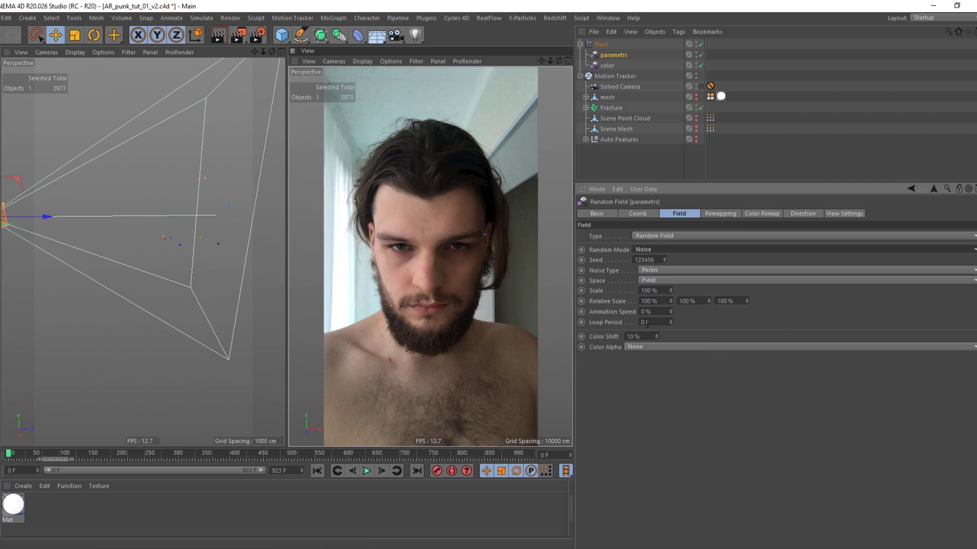
{"action": "double_click", "coordinate": [660, 312]}
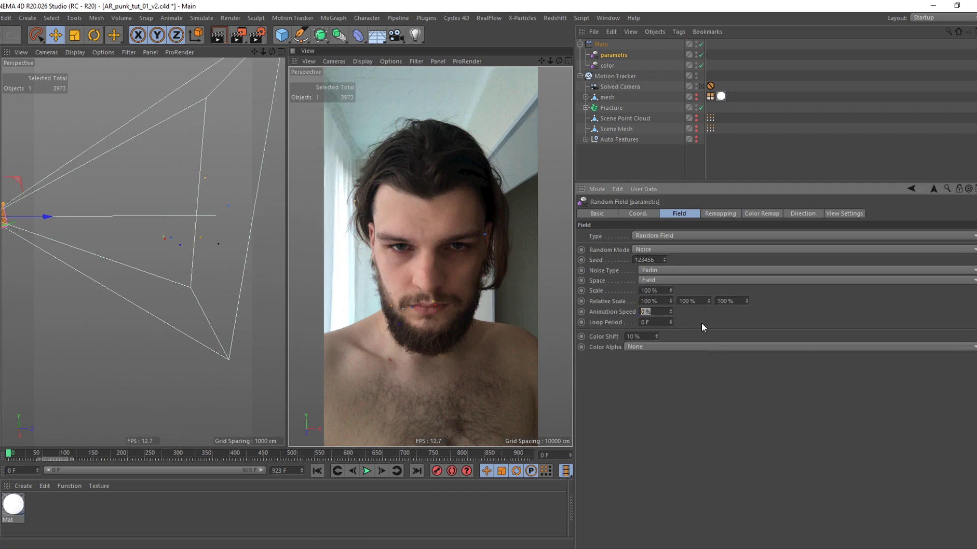
{"action": "type", "text": "255"}
{"action": "key", "text": "Return"}
Step: Start playback, hide the Plain effector in the viewport, and make the mesh visible
{"action": "left_click", "coordinate": [366, 471]}
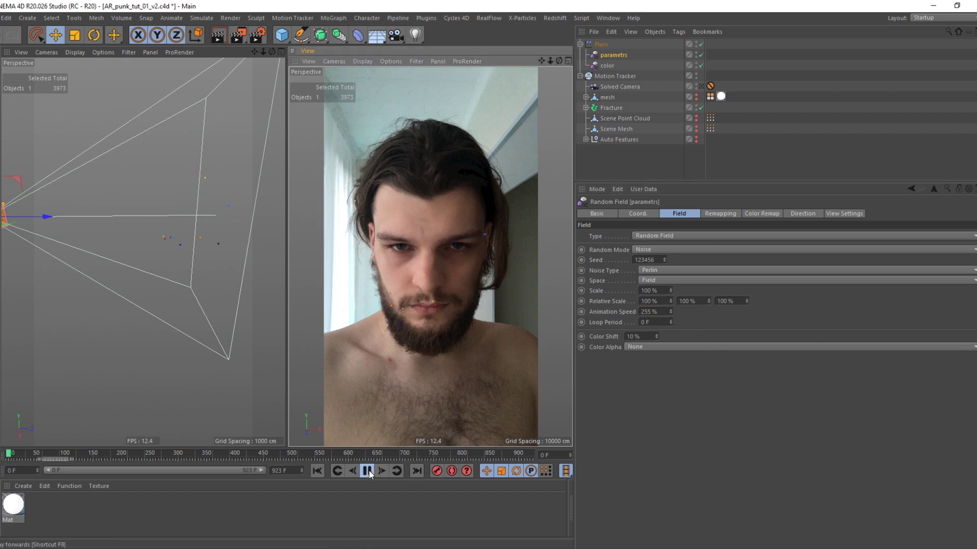
{"action": "left_click", "coordinate": [772, 130]}
{"action": "double_click", "coordinate": [695, 43]}
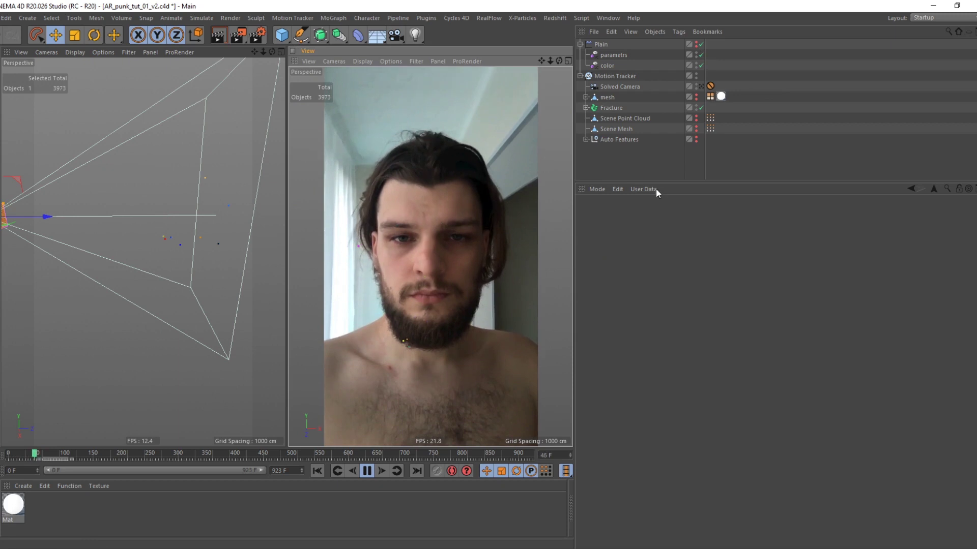
{"action": "left_click", "coordinate": [697, 97], "text": "alt"}
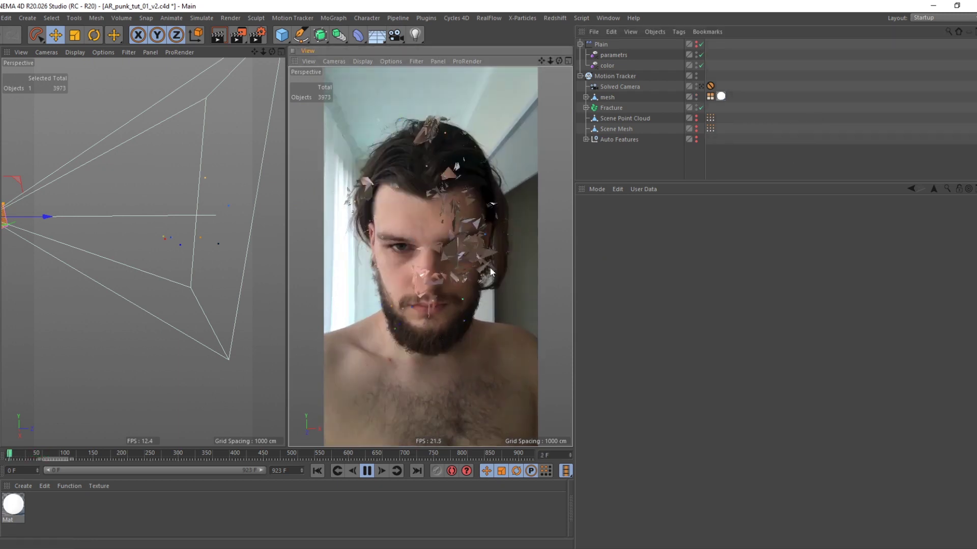
Step: Raise the Rangemap layer's Max Input to 64% in the Plain effector's falloff during playback and save the project
{"action": "left_click", "coordinate": [601, 44]}
{"action": "mouse_move", "coordinate": [716, 375]}
{"action": "left_mouse_down"}
{"action": "mouse_move", "coordinate": [734, 368]}
{"action": "mouse_move", "coordinate": [712, 447]}
{"action": "mouse_move", "coordinate": [720, 371]}
{"action": "left_mouse_up"}
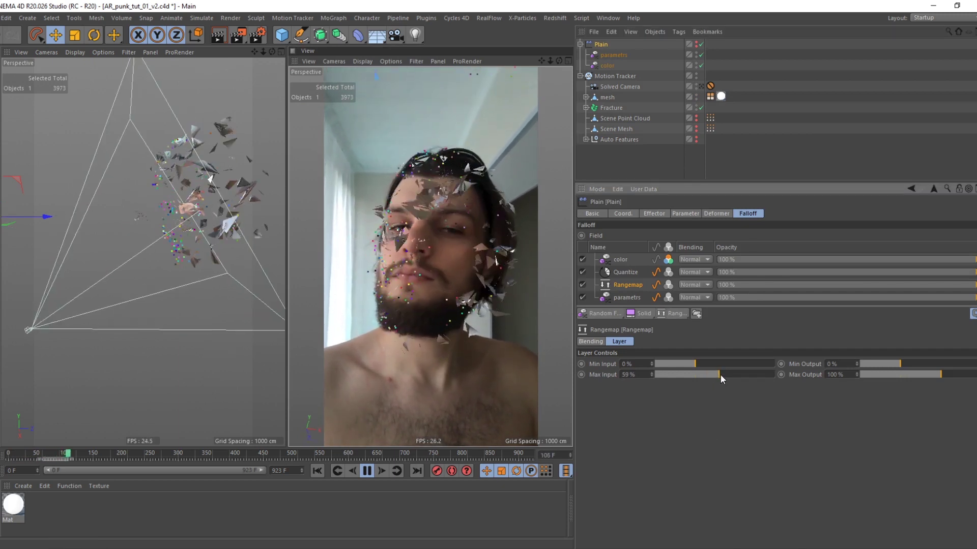
{"action": "mouse_move", "coordinate": [726, 374]}
{"action": "left_mouse_down"}
{"action": "mouse_move", "coordinate": [724, 392]}
{"action": "mouse_move", "coordinate": [721, 376]}
{"action": "left_mouse_up"}
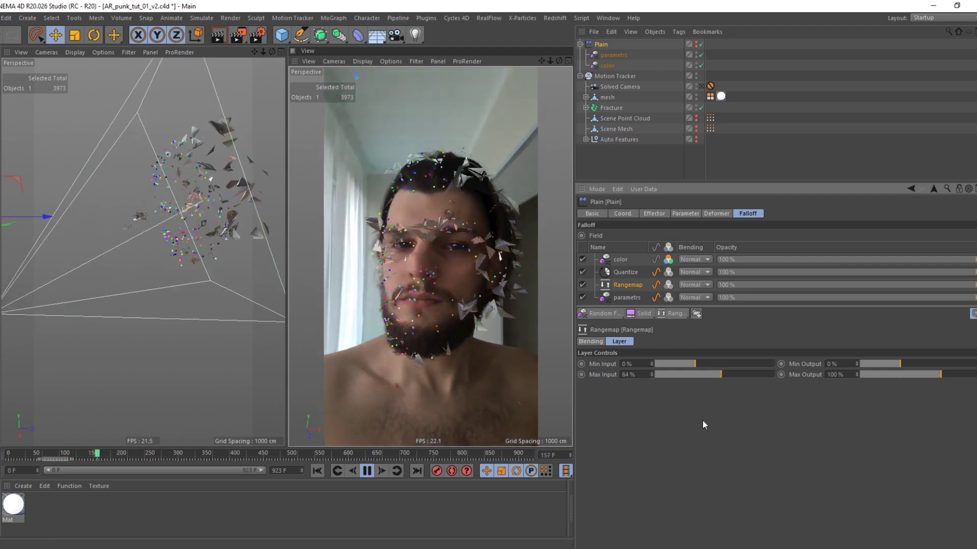
{"action": "left_click", "coordinate": [738, 155]}
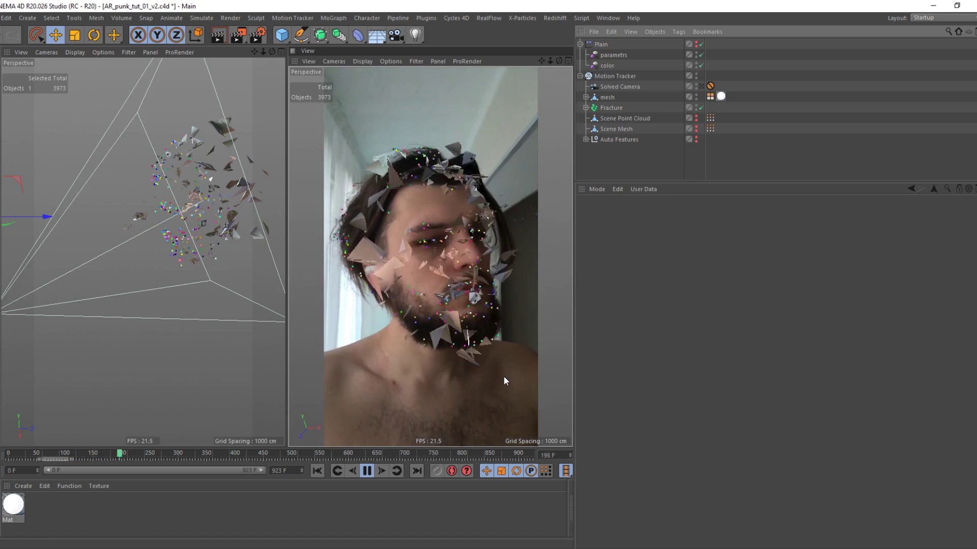
{"action": "key", "text": "ctrl+s"}
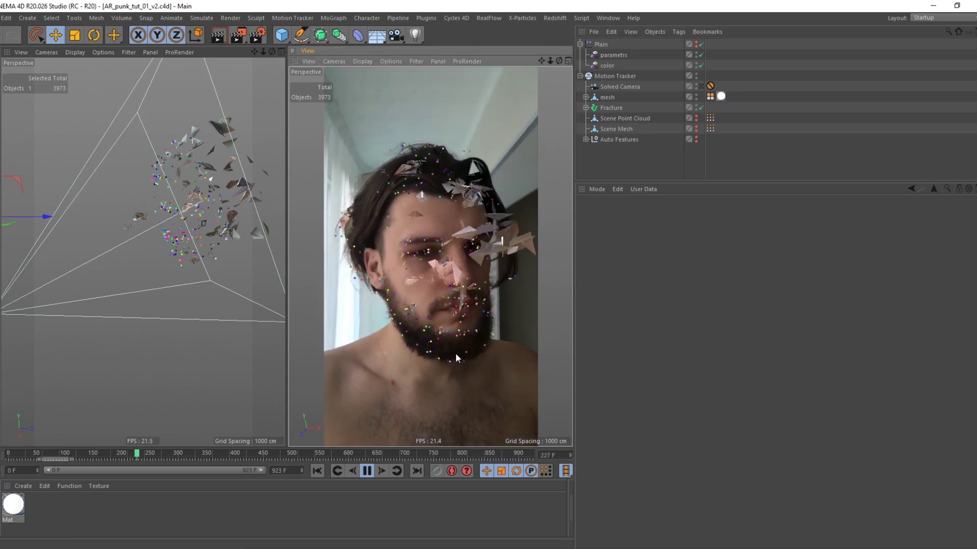
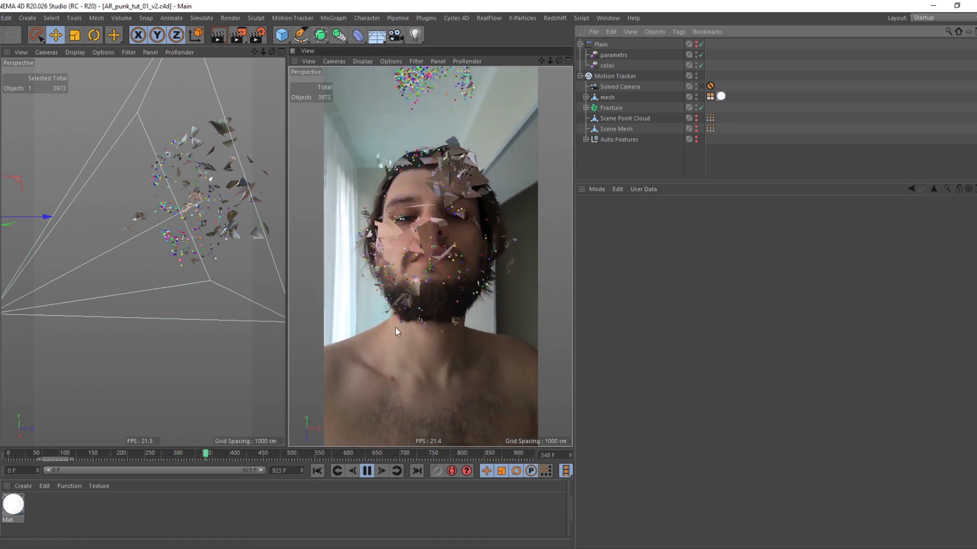
Step: Stop playback and set the Plain effector's P.Y position to 5555 cm
{"action": "left_click", "coordinate": [366, 471]}
{"action": "left_click", "coordinate": [400, 198]}
{"action": "left_click", "coordinate": [600, 44]}
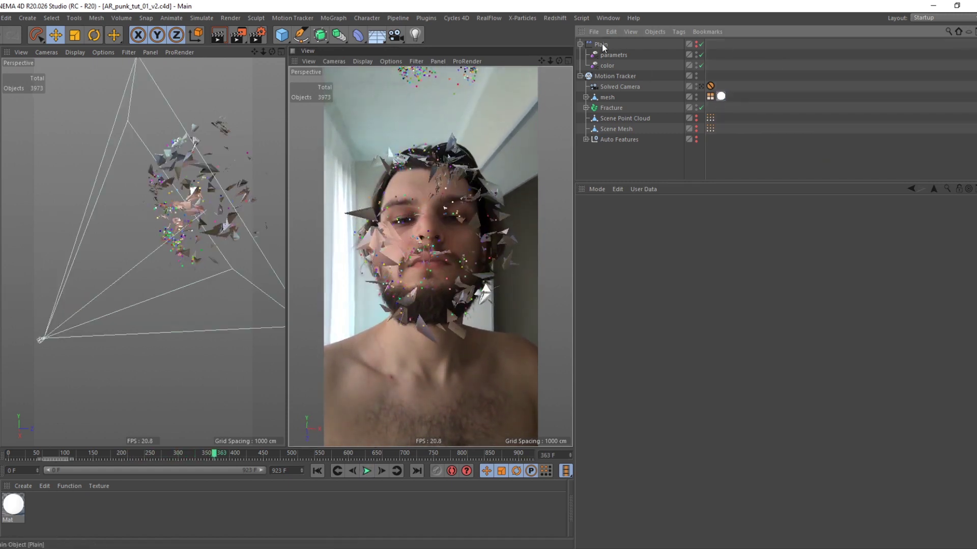
{"action": "left_click", "coordinate": [685, 214]}
{"action": "left_click", "coordinate": [643, 276]}
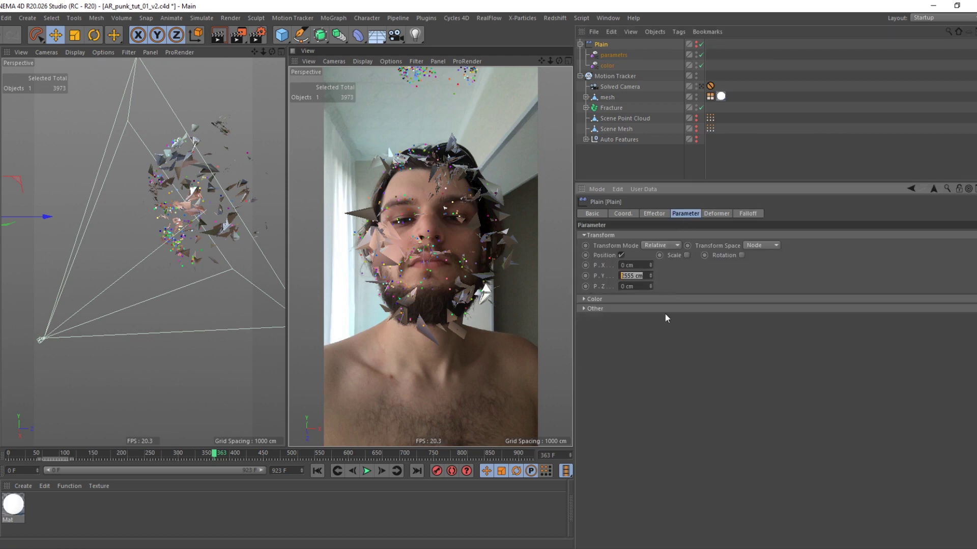
{"action": "type", "text": "5555"}
{"action": "key", "text": "Return"}
{"action": "left_click", "coordinate": [425, 410]}
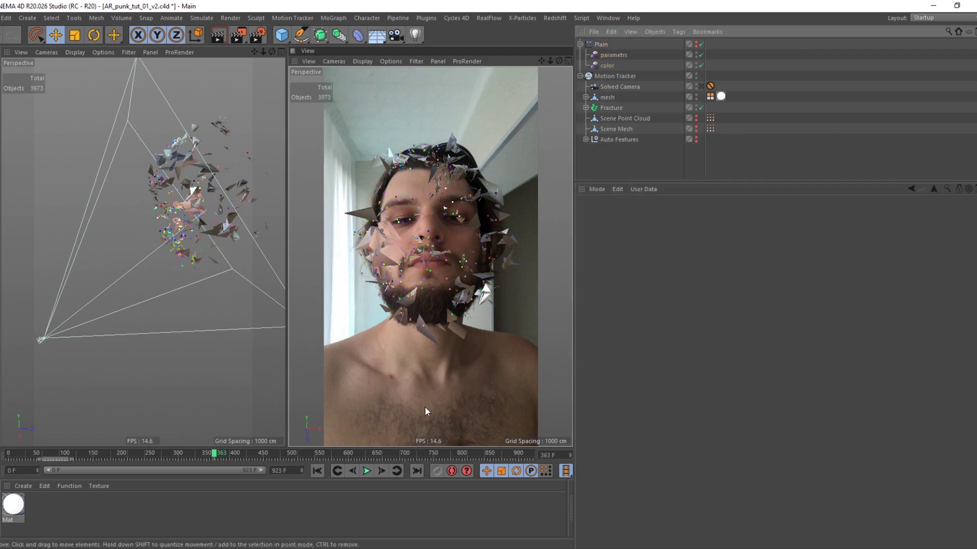
Step: Play the animation from about frame 402, rewind to the start, and save the project
{"action": "left_click_drag", "start_coordinate": [219, 456], "coordinate": [237, 455]}
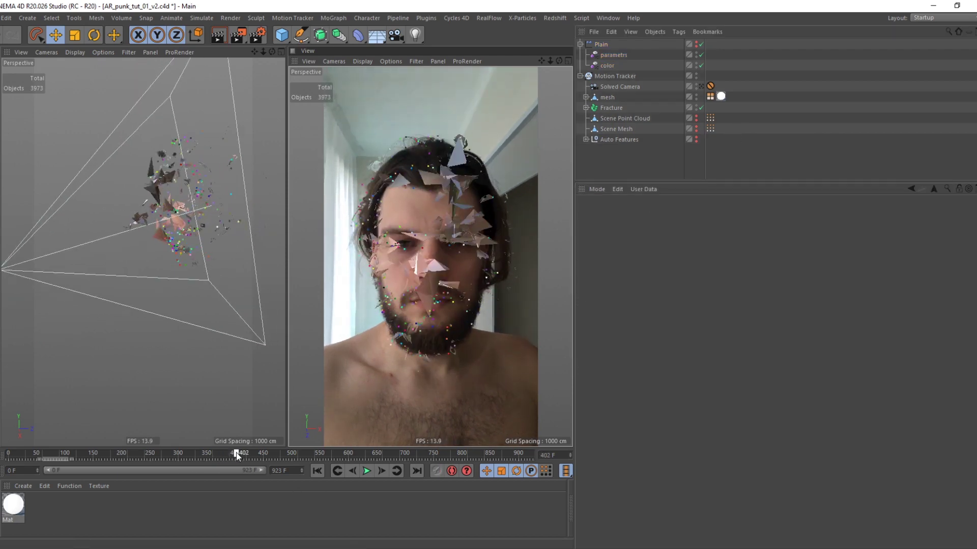
{"action": "left_click", "coordinate": [373, 472]}
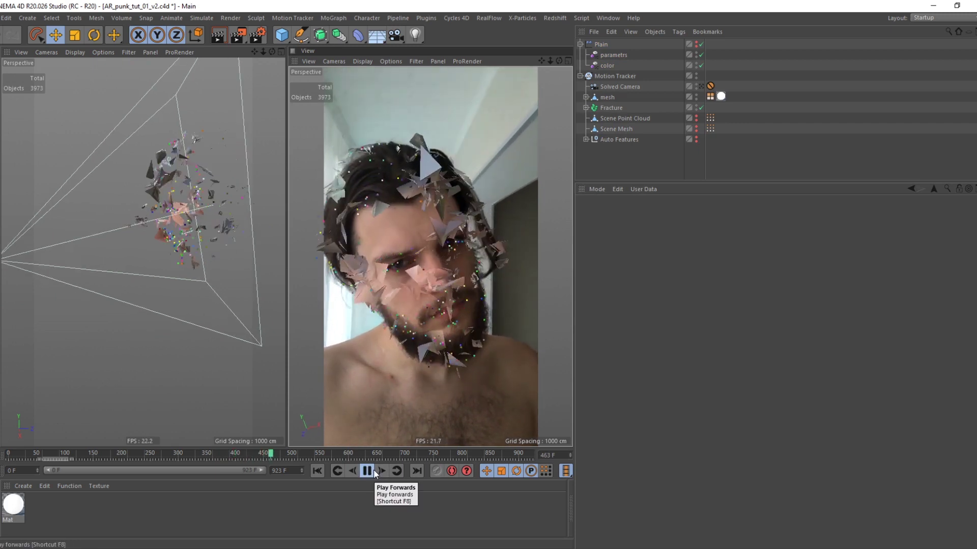
{"action": "key", "text": "shift+f"}
{"action": "key", "text": "ctrl+s"}
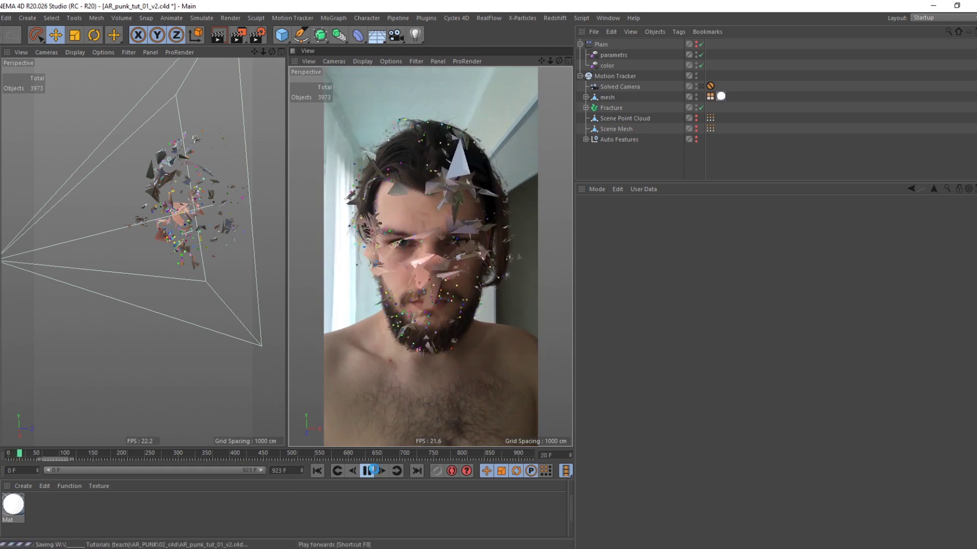
Step: Scrub ahead to about frame 172 and play on from there to review the shards and colored points
{"action": "left_click", "coordinate": [370, 471]}
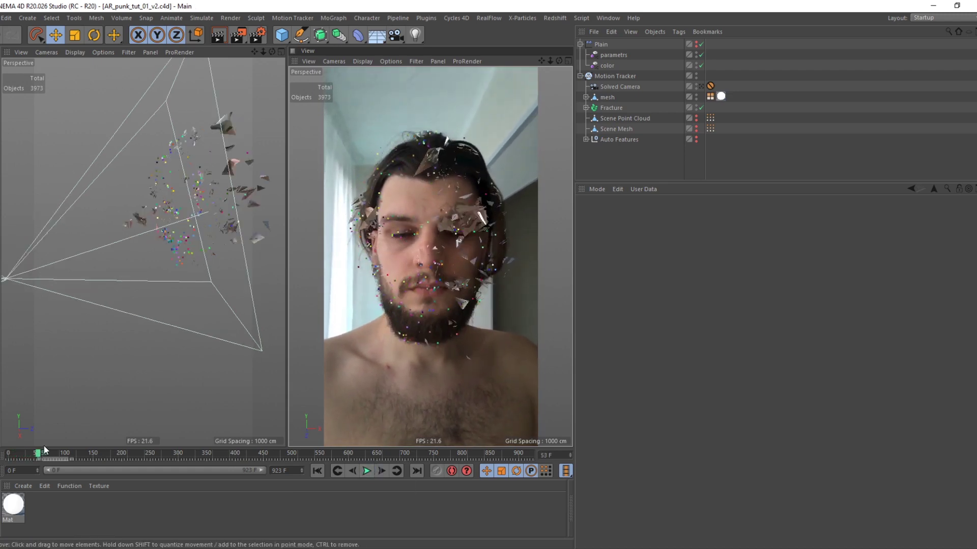
{"action": "left_click_drag", "start_coordinate": [44, 446], "coordinate": [109, 454]}
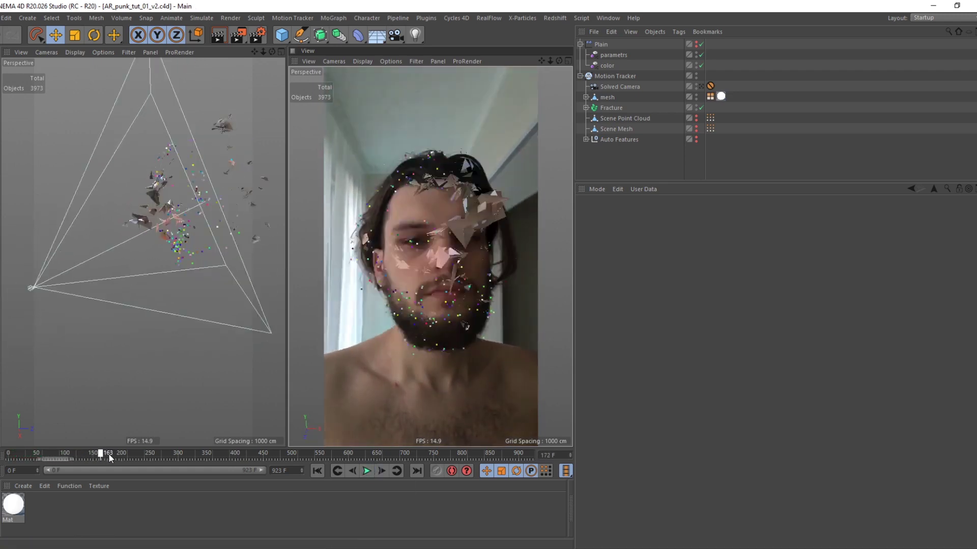
{"action": "left_click", "coordinate": [367, 471]}
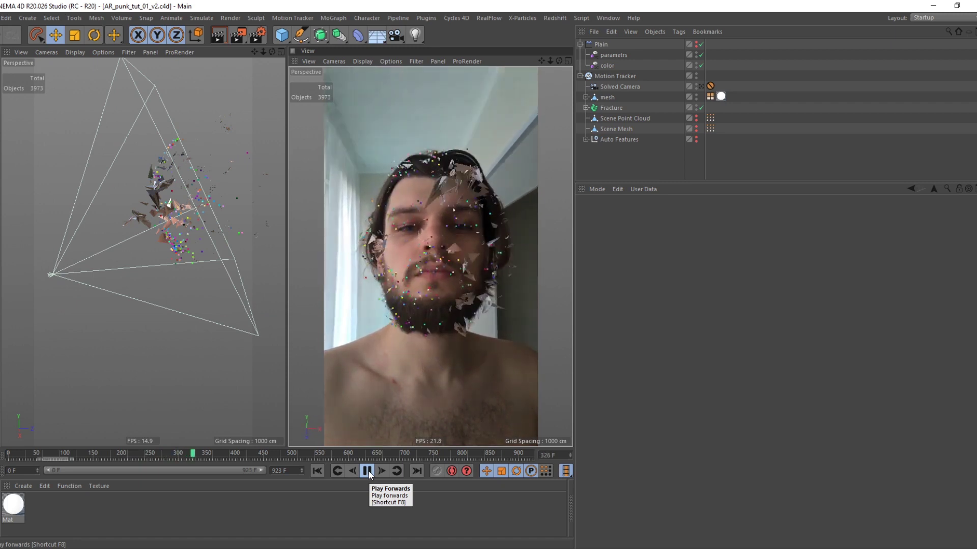
Step: Stop playback, return to the first frame, and try toggling the Plain effector's visibility
{"action": "left_click", "coordinate": [367, 471]}
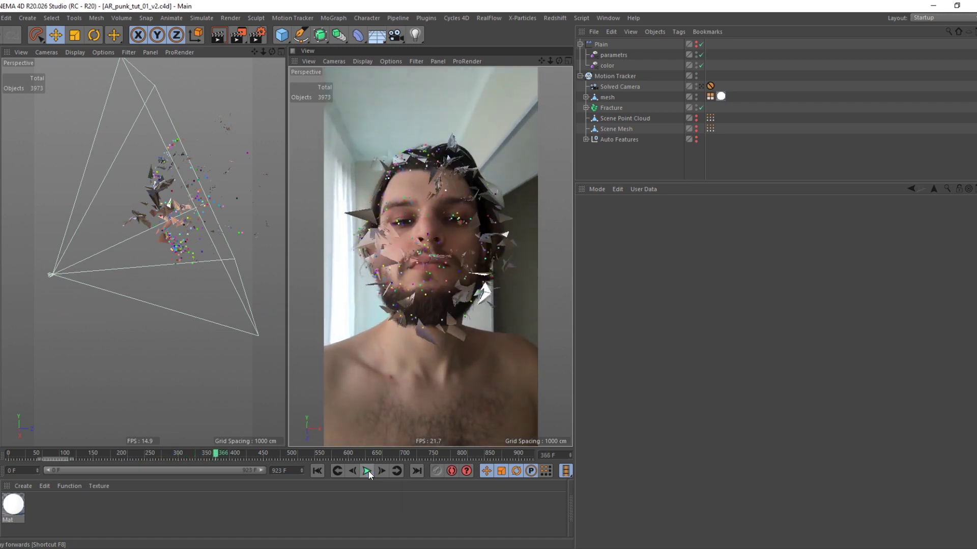
{"action": "key", "text": "shift+f"}
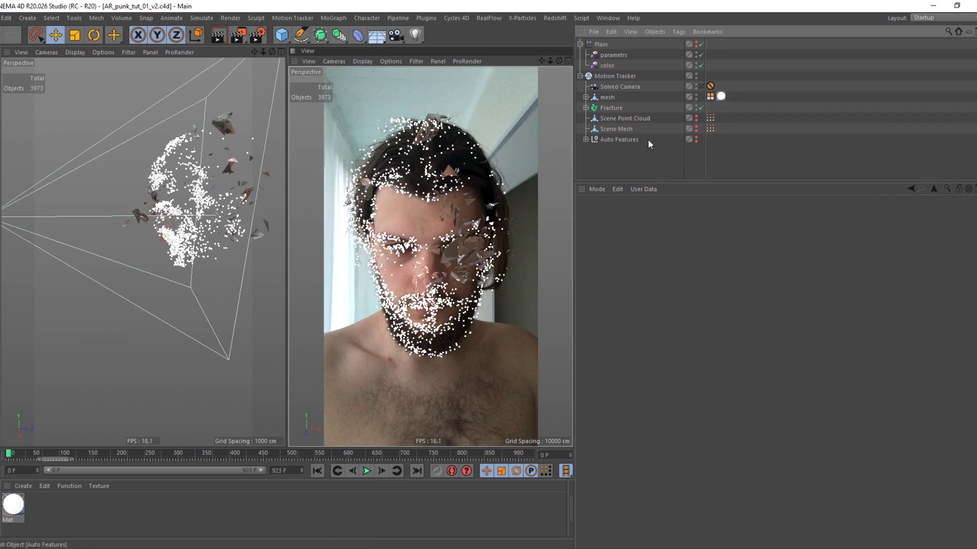
{"action": "left_click", "coordinate": [696, 45]}
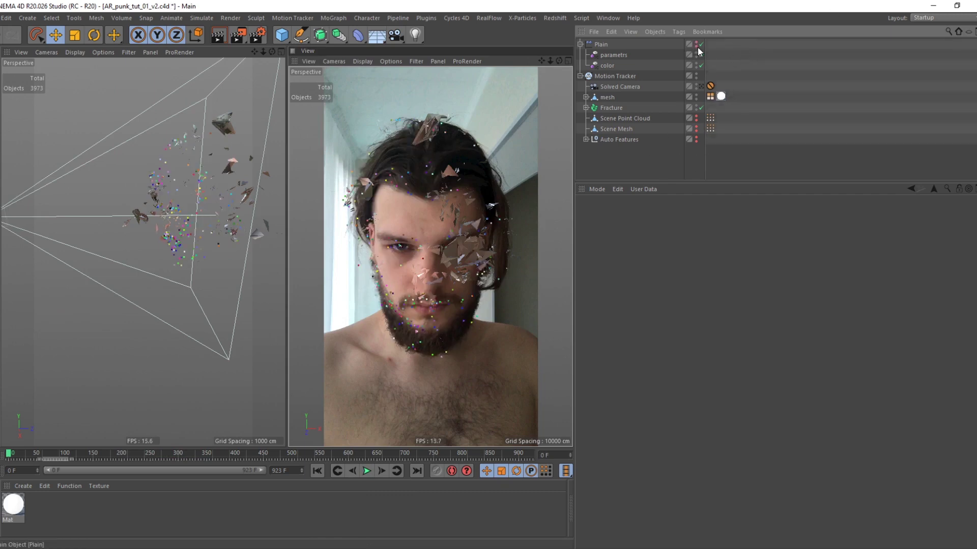
{"action": "key", "text": "ctrl+z"}
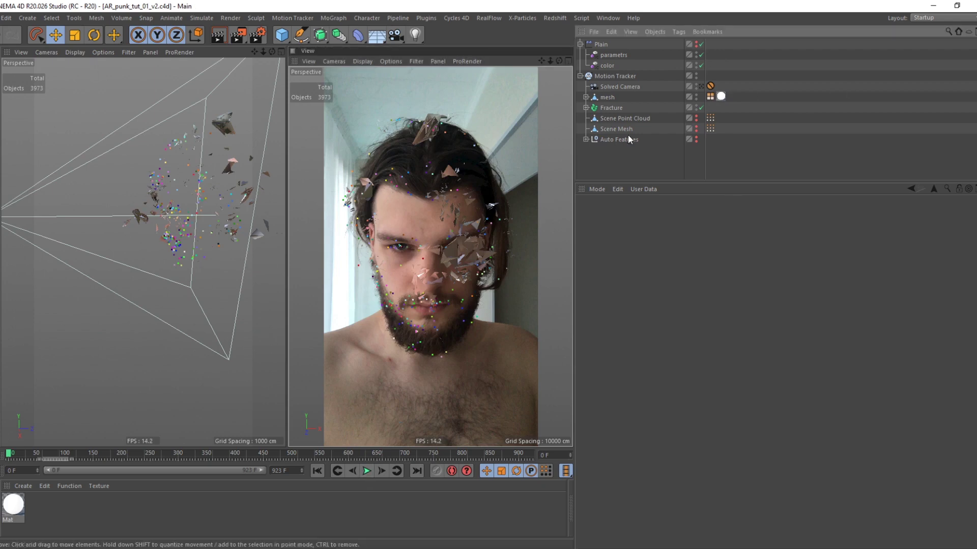
Step: Review the Plain effector's falloff layers in an enlarged list and play the animation from the start, rewinding to the first frame
{"action": "left_click", "coordinate": [604, 44]}
{"action": "left_click", "coordinate": [747, 214]}
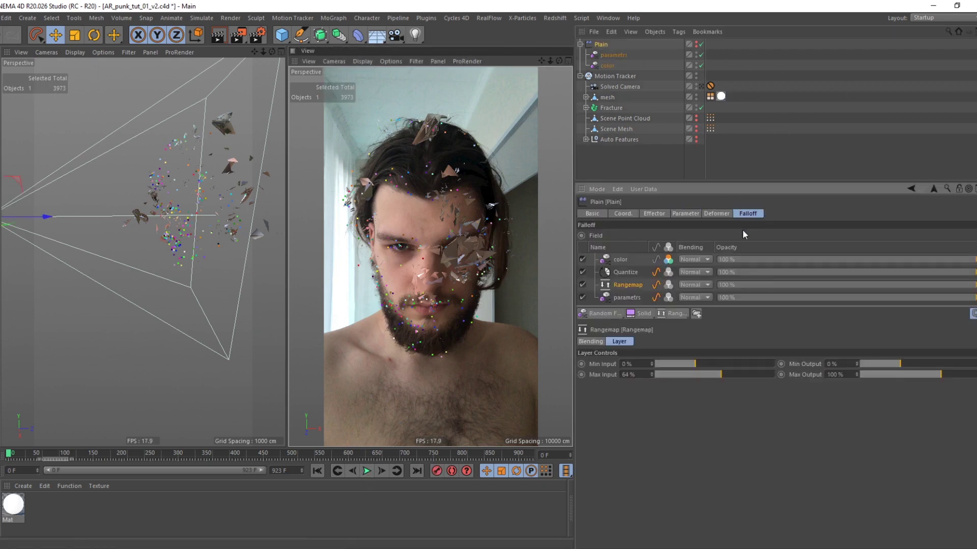
{"action": "left_click_drag", "start_coordinate": [709, 308], "coordinate": [709, 342]}
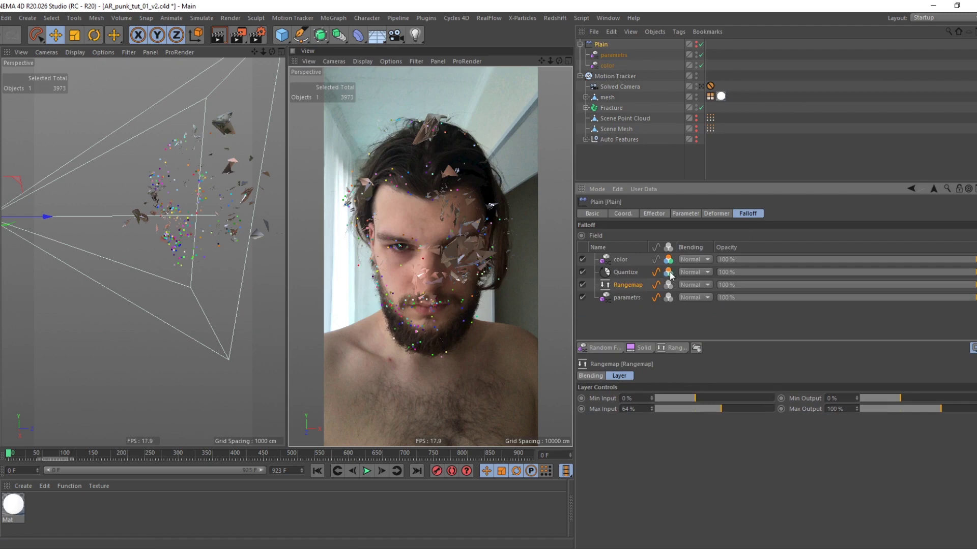
{"action": "key", "text": "F8"}
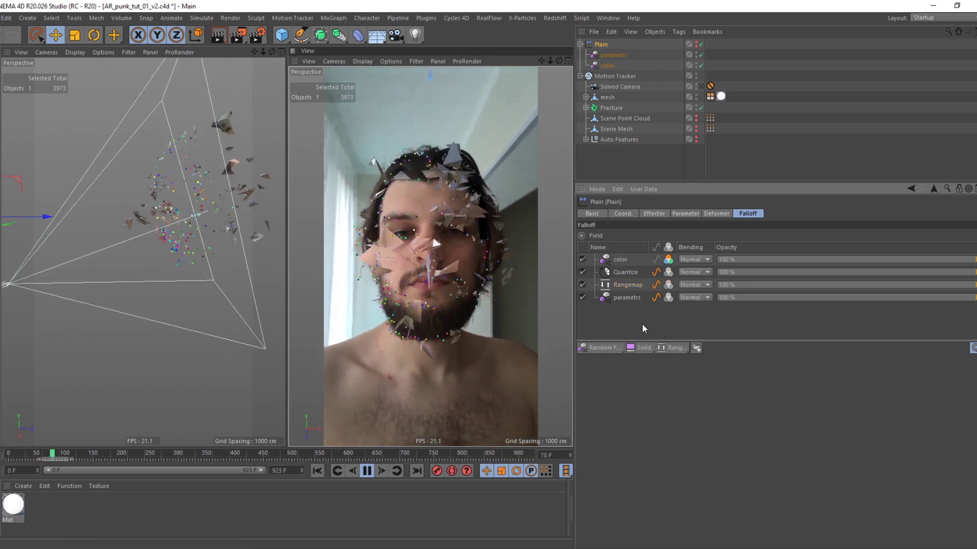
{"action": "left_click", "coordinate": [370, 471]}
{"action": "key", "text": "shift+f"}
{"action": "left_click", "coordinate": [648, 160]}
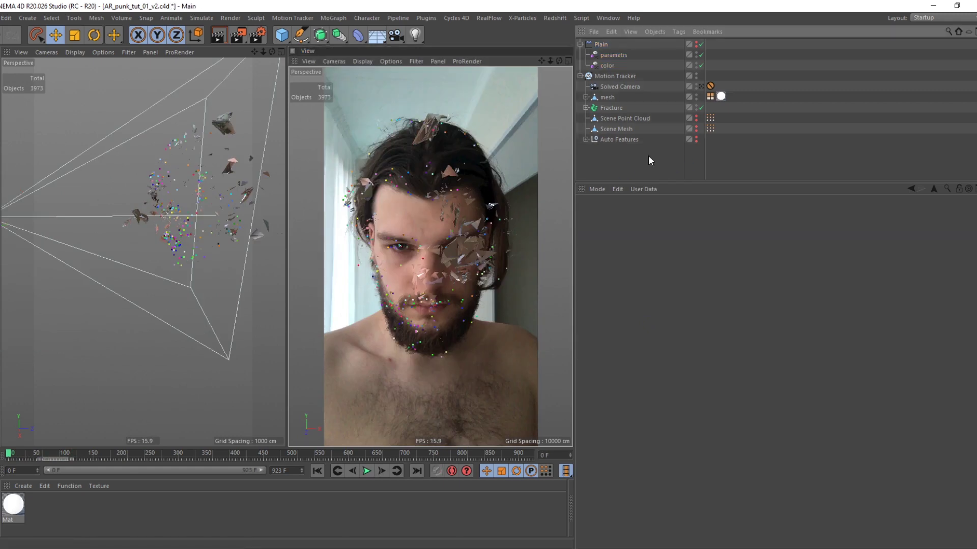
Step: Open the render settings alongside the project settings and compare the output frame rate with the project FPS
{"action": "left_click", "coordinate": [258, 35]}
{"action": "left_click_drag", "start_coordinate": [379, 33], "coordinate": [301, 80]}
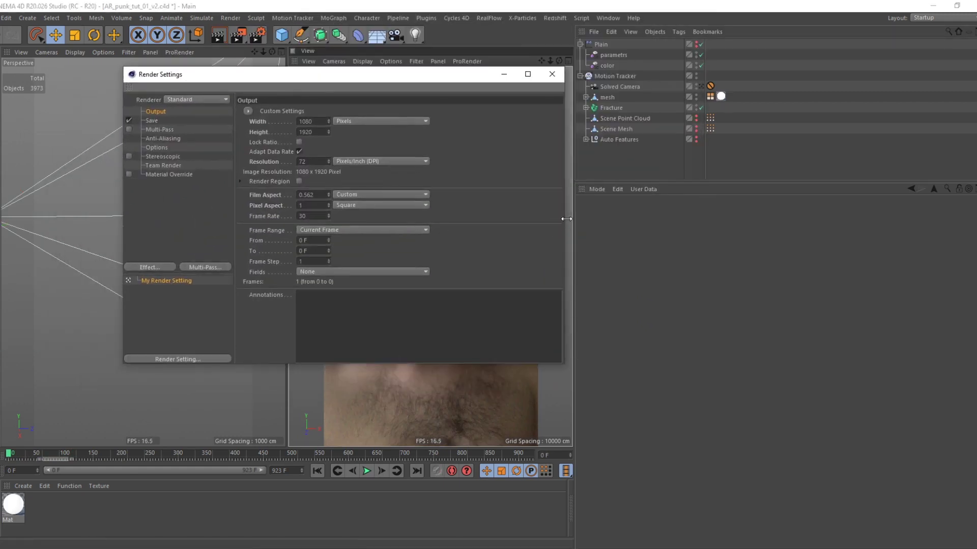
{"action": "left_click_drag", "start_coordinate": [566, 219], "coordinate": [471, 219]}
{"action": "left_click_drag", "start_coordinate": [288, 79], "coordinate": [285, 76]}
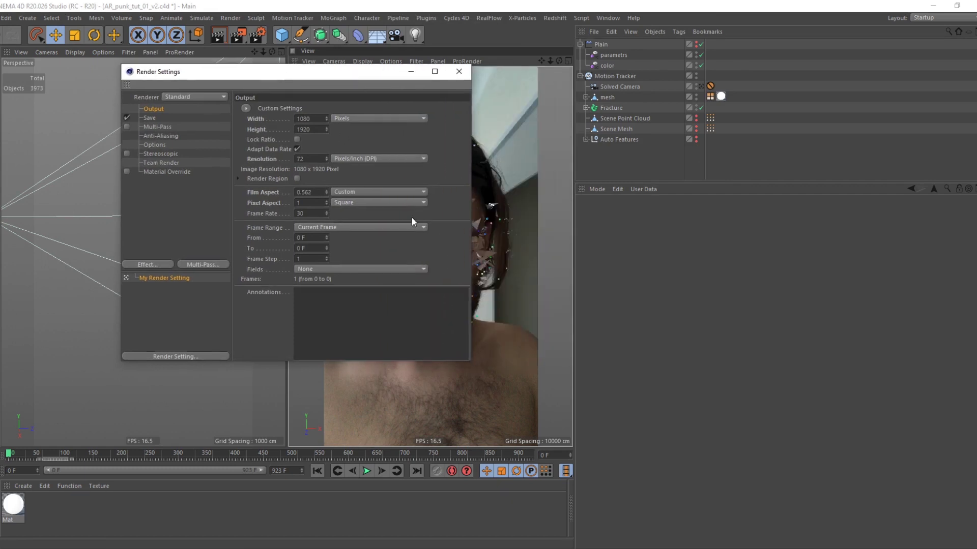
{"action": "key", "text": "ctrl+d"}
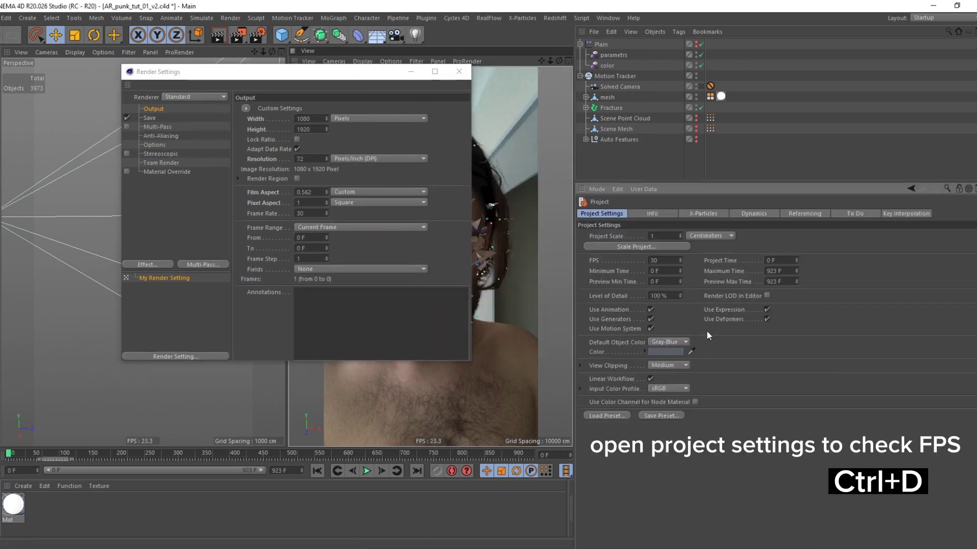
{"action": "left_click", "coordinate": [170, 279]}
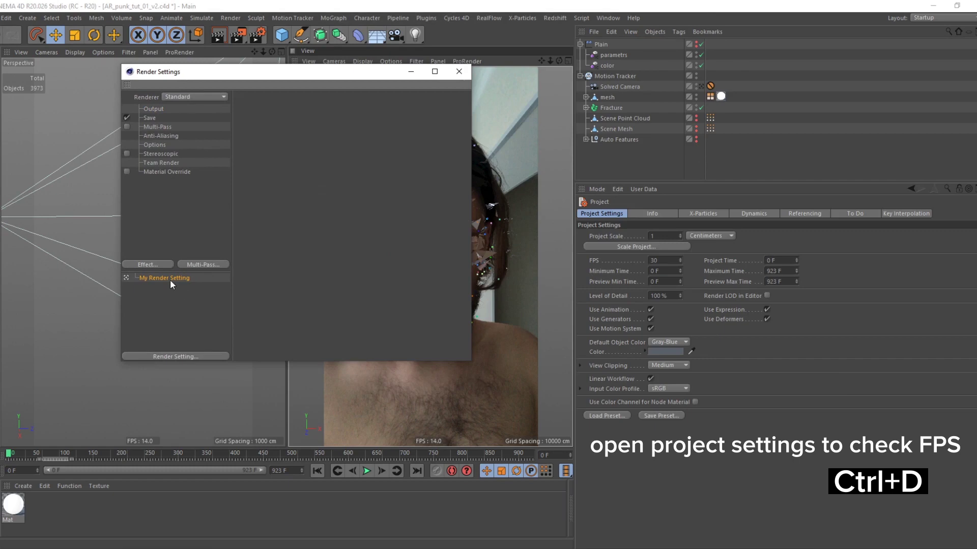
{"action": "left_click", "coordinate": [155, 110]}
Step: Set the render's save format to PNG and enable the Alpha Channel
{"action": "left_click", "coordinate": [168, 118]}
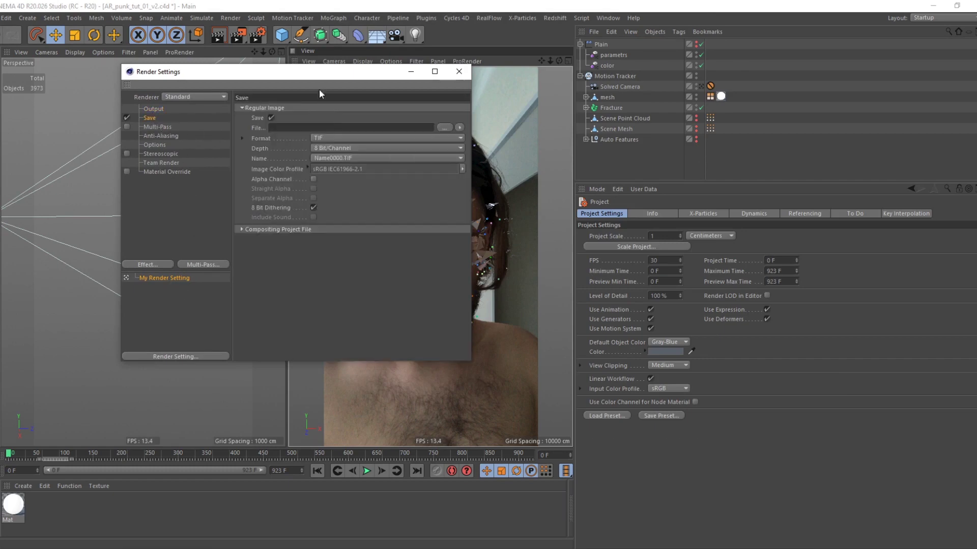
{"action": "left_click_drag", "start_coordinate": [319, 90], "coordinate": [268, 92]}
{"action": "left_click", "coordinate": [269, 140]}
{"action": "left_click", "coordinate": [271, 248]}
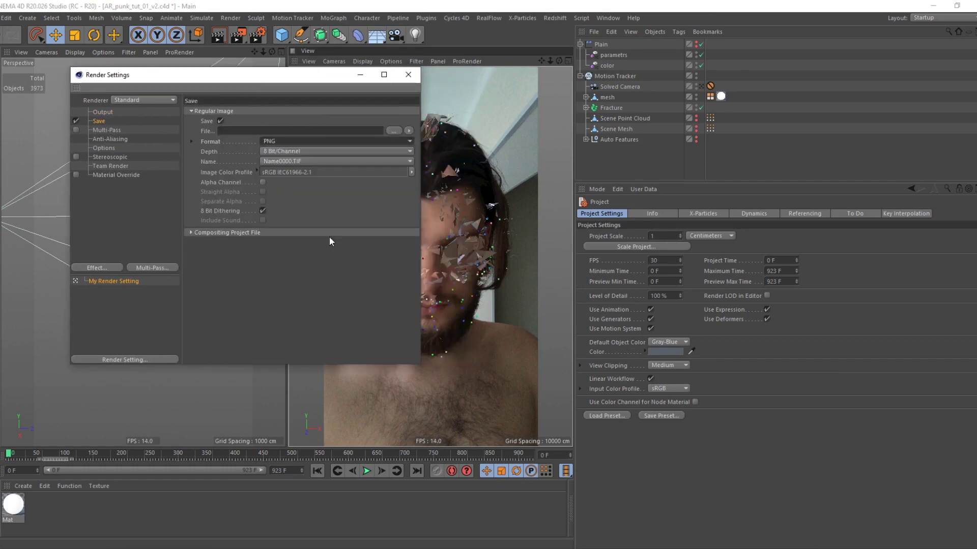
{"action": "mouse_move", "coordinate": [236, 88]}
{"action": "left_mouse_down"}
{"action": "mouse_move", "coordinate": [62, 272]}
{"action": "mouse_move", "coordinate": [148, 78]}
{"action": "mouse_move", "coordinate": [241, 75]}
{"action": "left_mouse_up"}
{"action": "left_click", "coordinate": [221, 175]}
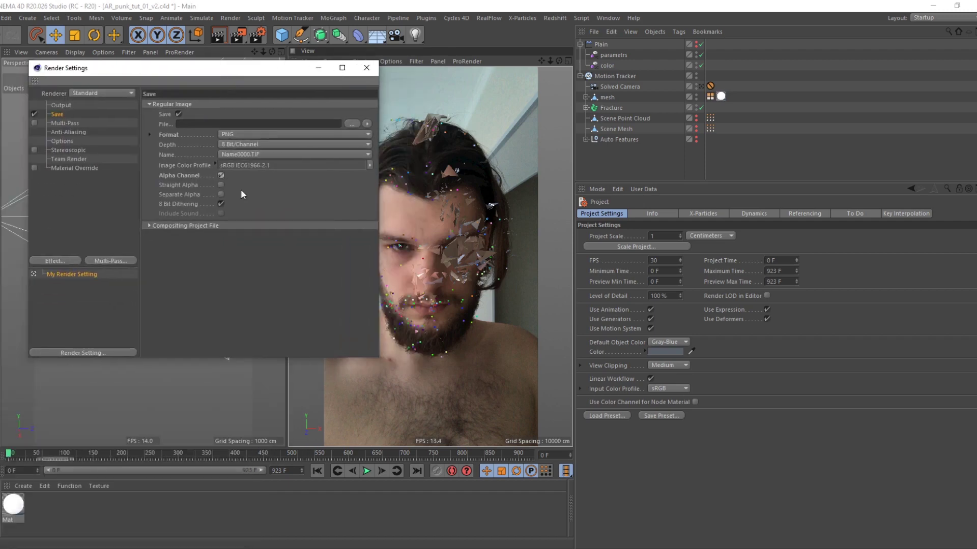
Step: Switch the renderer to Hardware OpenGL and enable Enhanced OpenGL, Shadows, Post Effects, Noises, Tessellation, SSAO, and Reflections
{"action": "left_click", "coordinate": [85, 93]}
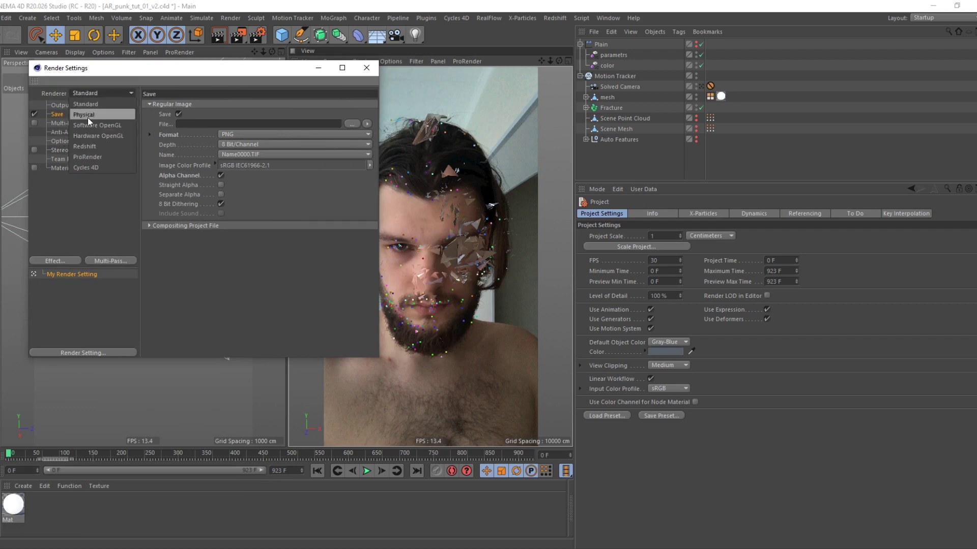
{"action": "left_click", "coordinate": [93, 134]}
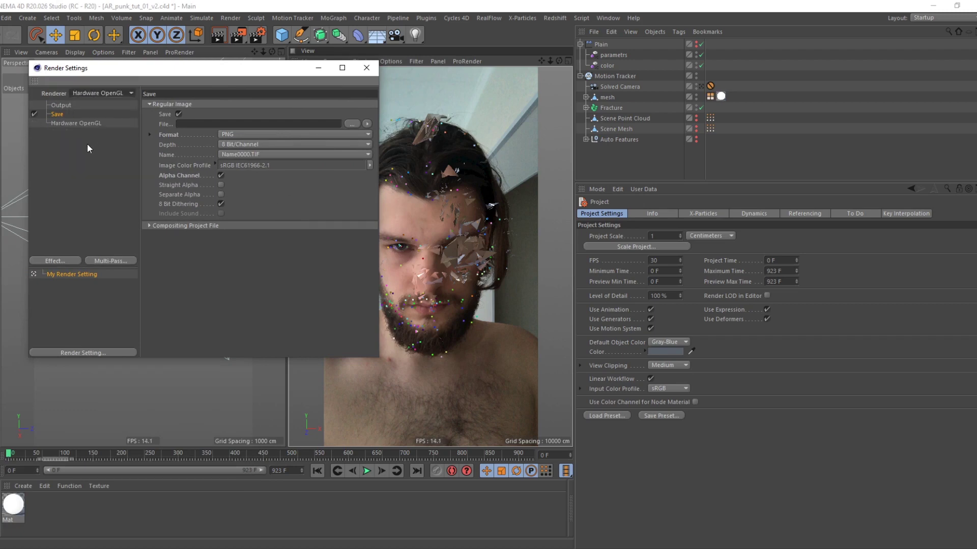
{"action": "left_click", "coordinate": [67, 123]}
{"action": "left_click", "coordinate": [237, 135]}
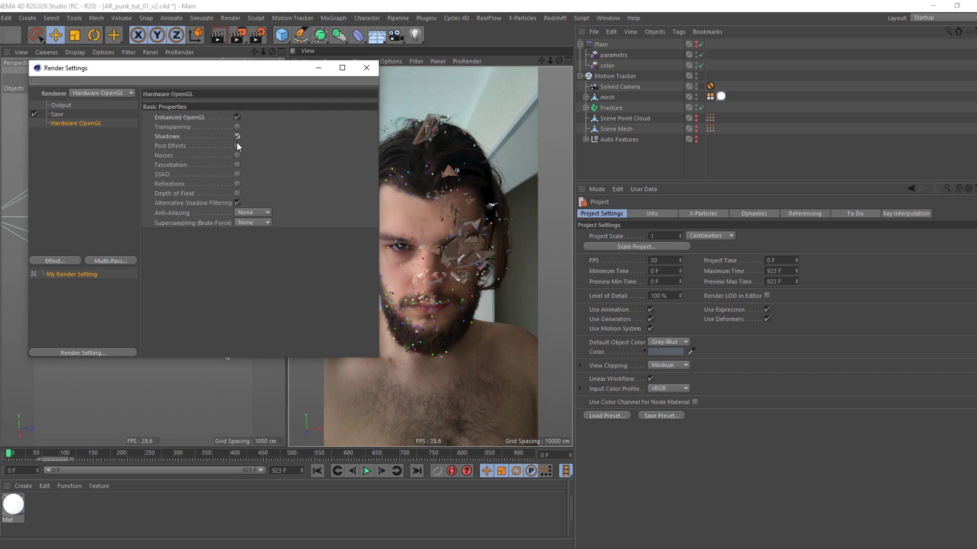
{"action": "left_click", "coordinate": [237, 145]}
{"action": "left_click", "coordinate": [237, 155]}
{"action": "left_click", "coordinate": [237, 174]}
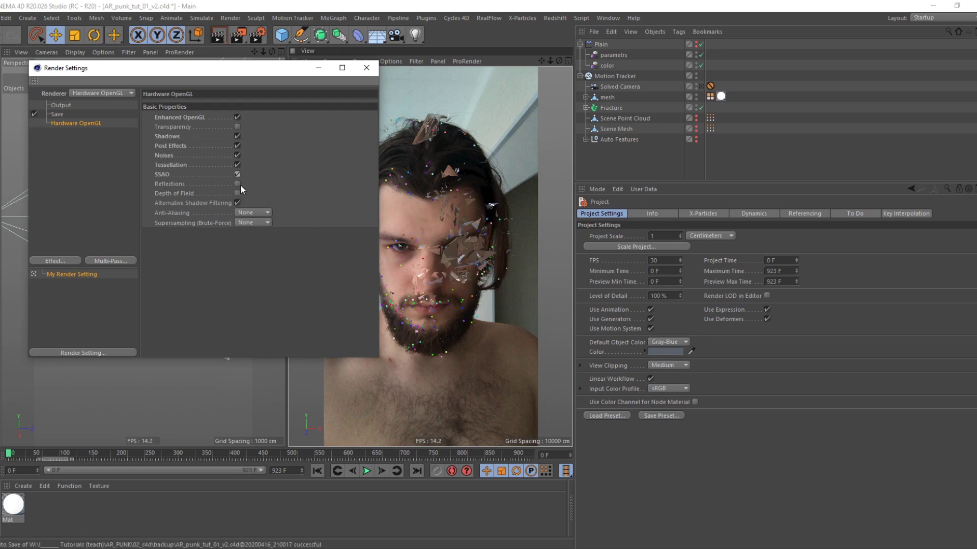
{"action": "left_click", "coordinate": [237, 184]}
Step: Create a folder named AR_punk_tut_01_v2 inside the project's 06_render folder while choosing the render output location
{"action": "left_click", "coordinate": [76, 114]}
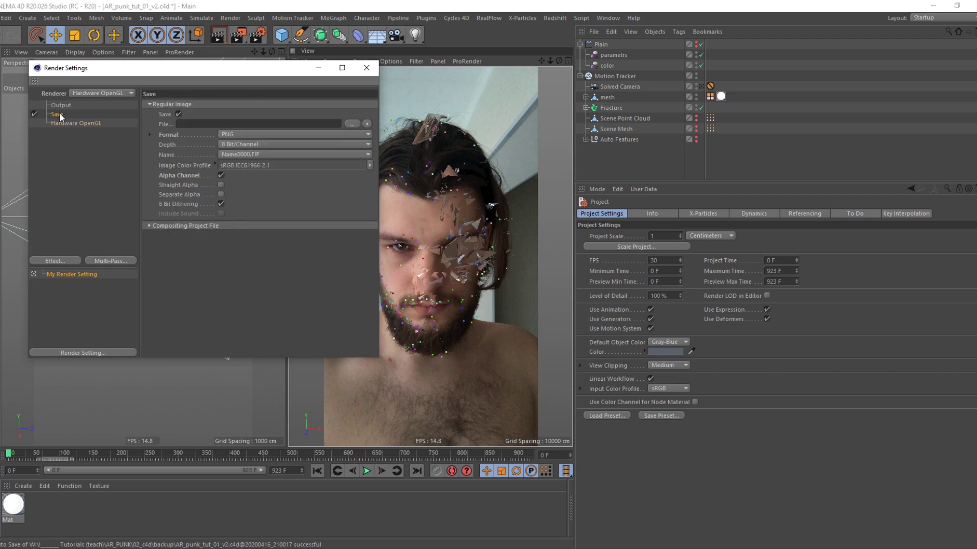
{"action": "left_click", "coordinate": [350, 122]}
{"action": "left_click", "coordinate": [330, 106]}
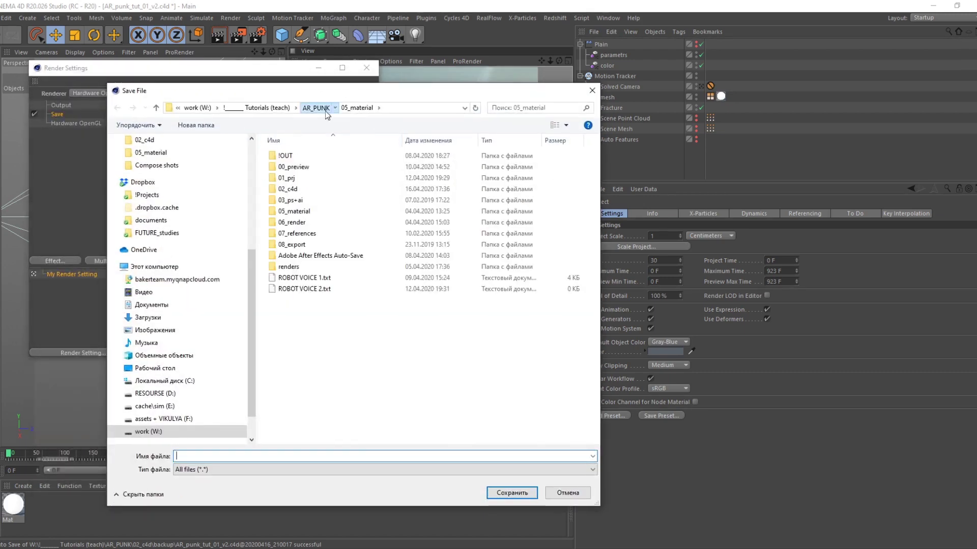
{"action": "double_click", "coordinate": [317, 225]}
{"action": "right_click", "coordinate": [321, 195]}
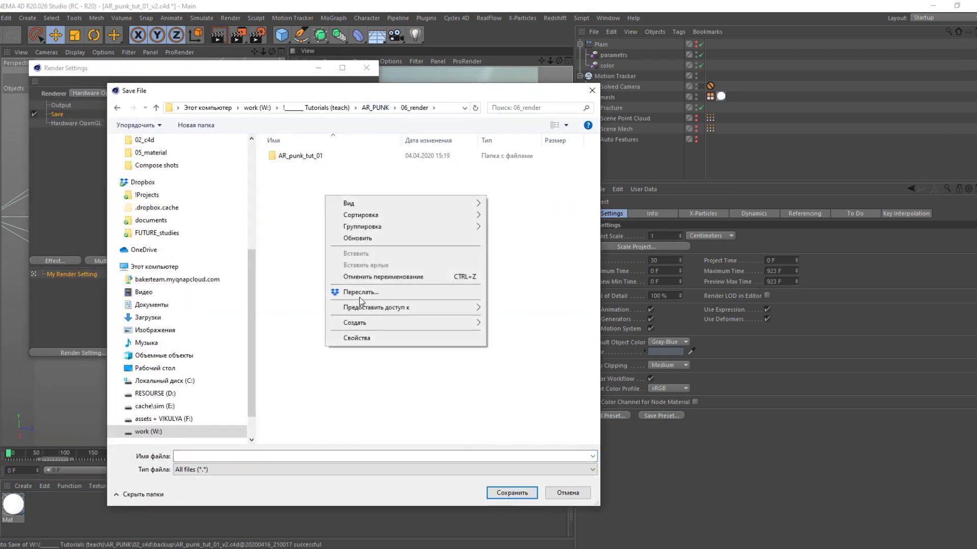
{"action": "left_click", "coordinate": [286, 222]}
{"action": "right_click", "coordinate": [297, 225]}
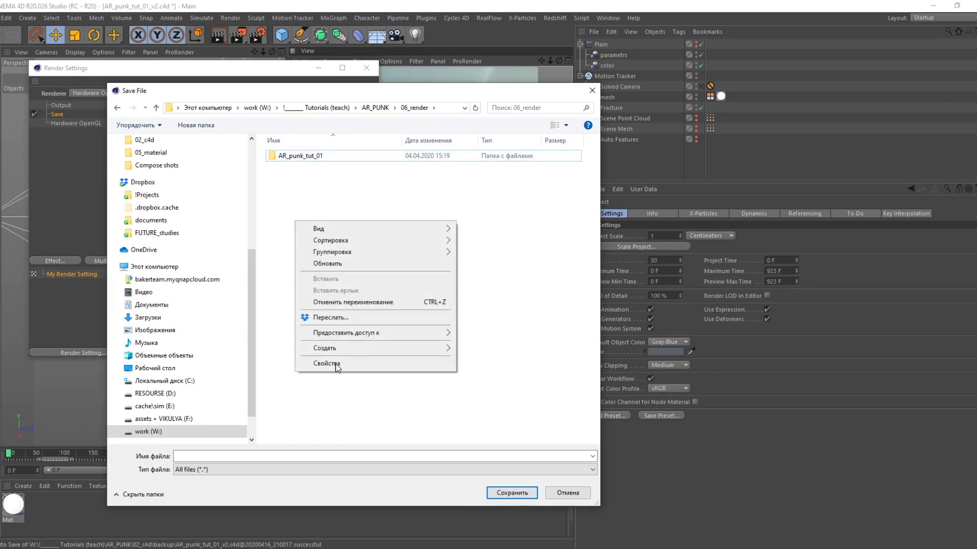
{"action": "mouse_move", "coordinate": [356, 353]}
{"action": "left_click", "coordinate": [481, 349]}
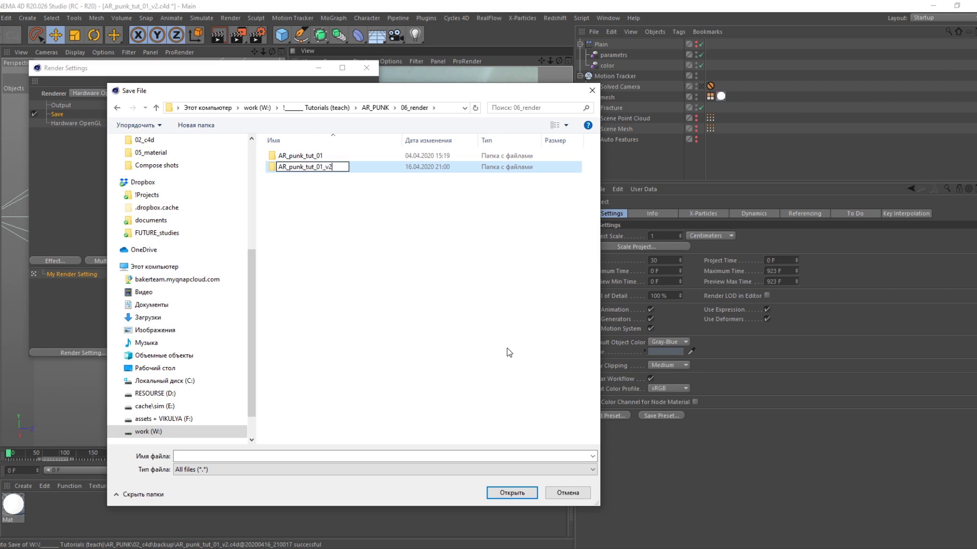
{"action": "left_click", "coordinate": [343, 185]}
Step: Set the render output file to AR_punk_tut_01_v2_ inside the AR_punk_tut_01_v2 folder and widen the settings window to check the path
{"action": "left_click", "coordinate": [318, 156]}
{"action": "double_click", "coordinate": [318, 168]}
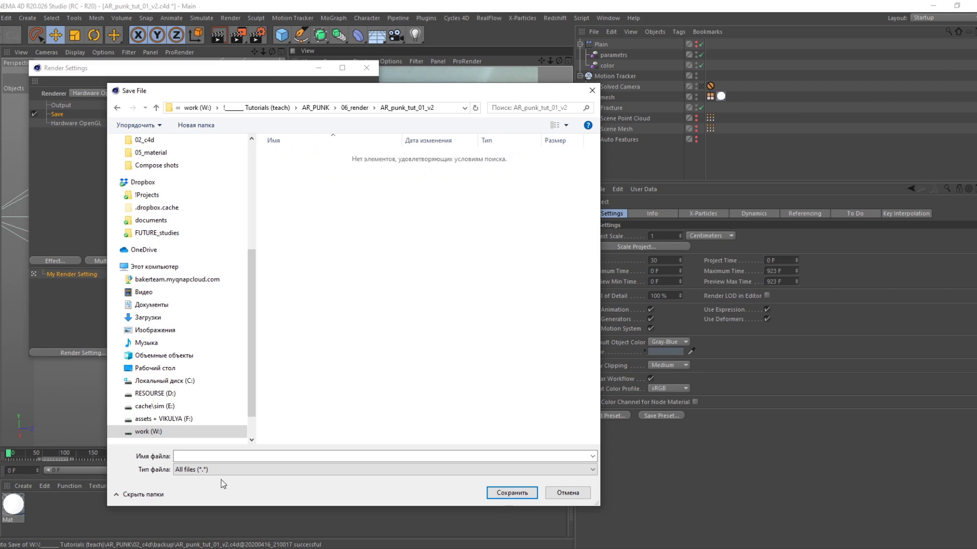
{"action": "left_click", "coordinate": [330, 457]}
{"action": "key", "text": "Return"}
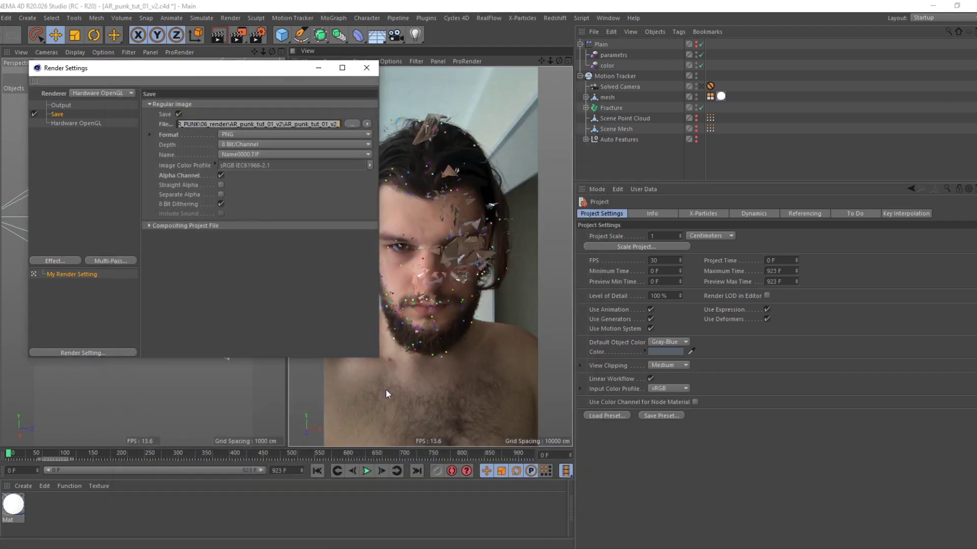
{"action": "left_click", "coordinate": [65, 108]}
{"action": "left_click", "coordinate": [57, 114]}
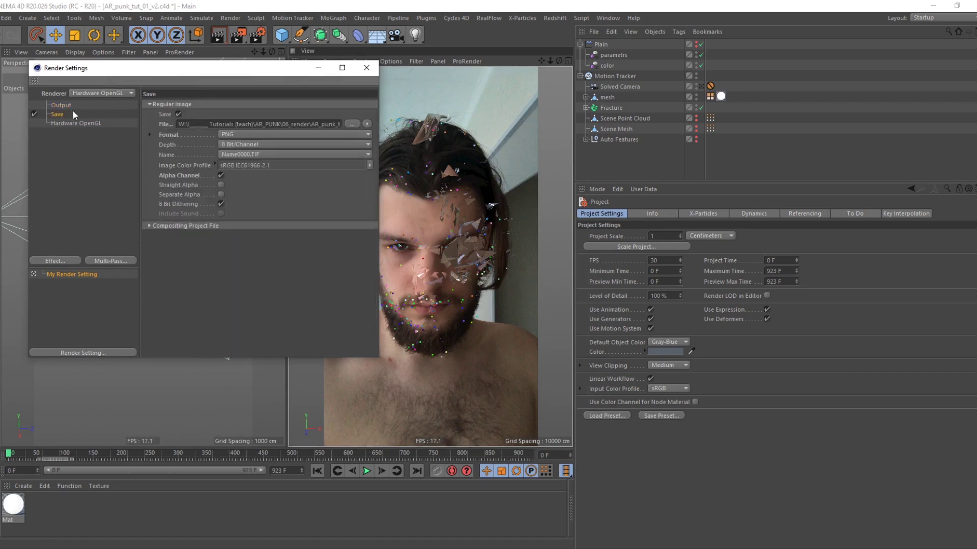
{"action": "left_click_drag", "start_coordinate": [381, 148], "coordinate": [441, 150]}
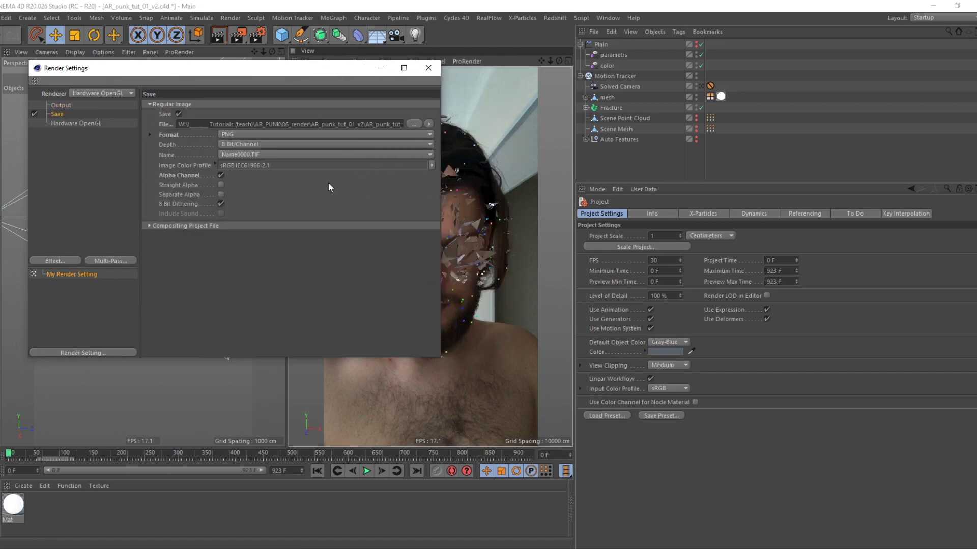
Step: Set the render's frame range to All Frames, save the project, and close the render settings
{"action": "left_click", "coordinate": [59, 106]}
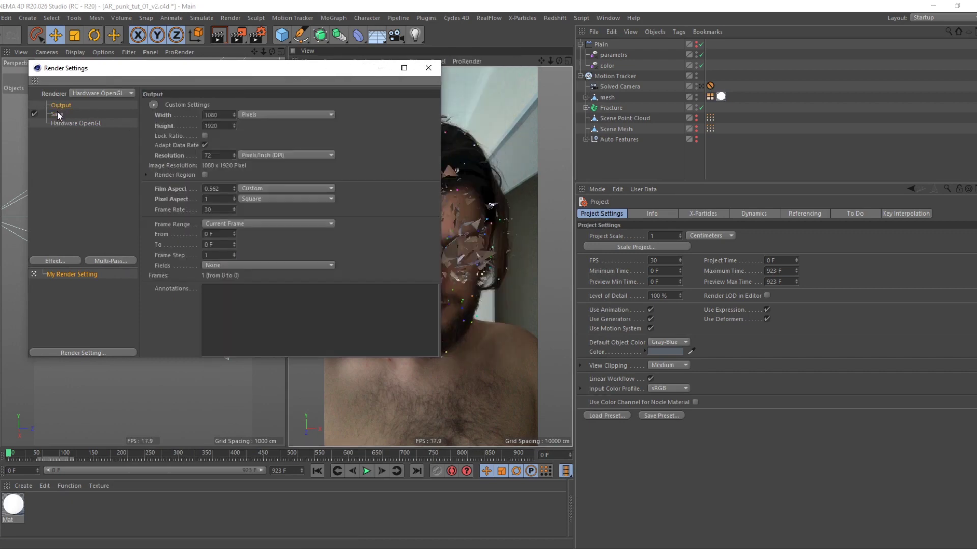
{"action": "left_click", "coordinate": [257, 224]}
{"action": "left_click", "coordinate": [248, 245]}
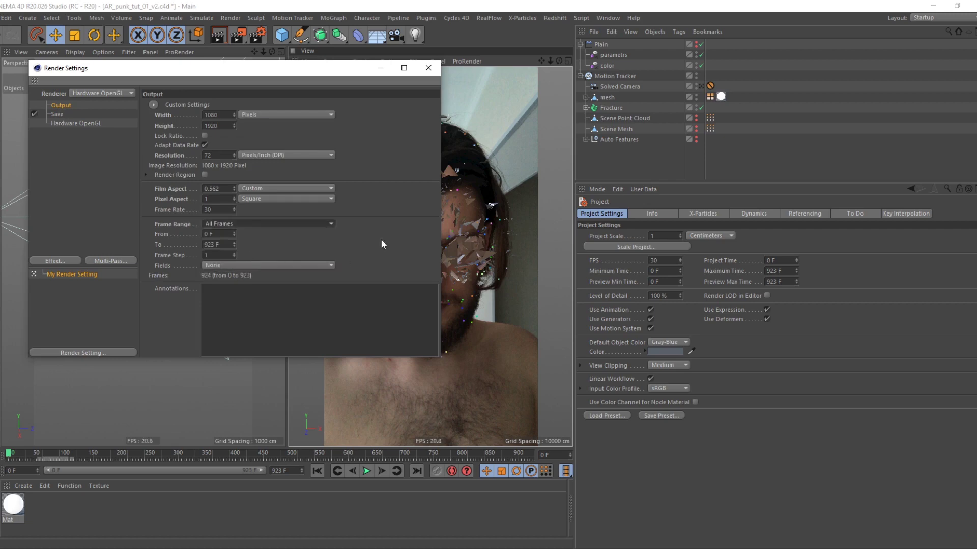
{"action": "key", "text": "ctrl+s"}
{"action": "left_click", "coordinate": [428, 67]}
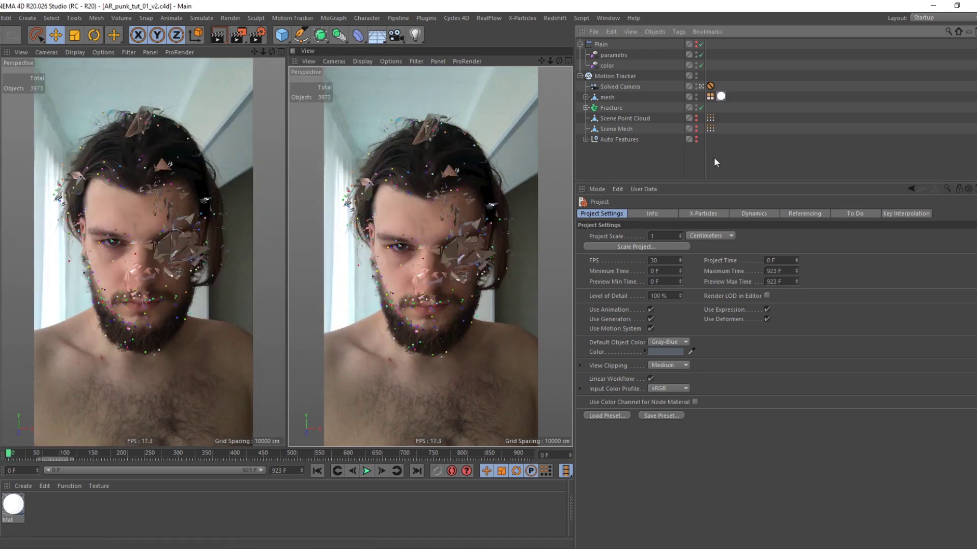
Step: Select all the Auto nulls inside the Fracture object, excluding the Fracture itself, and set their display radius to 25 cm
{"action": "left_click", "coordinate": [586, 108]}
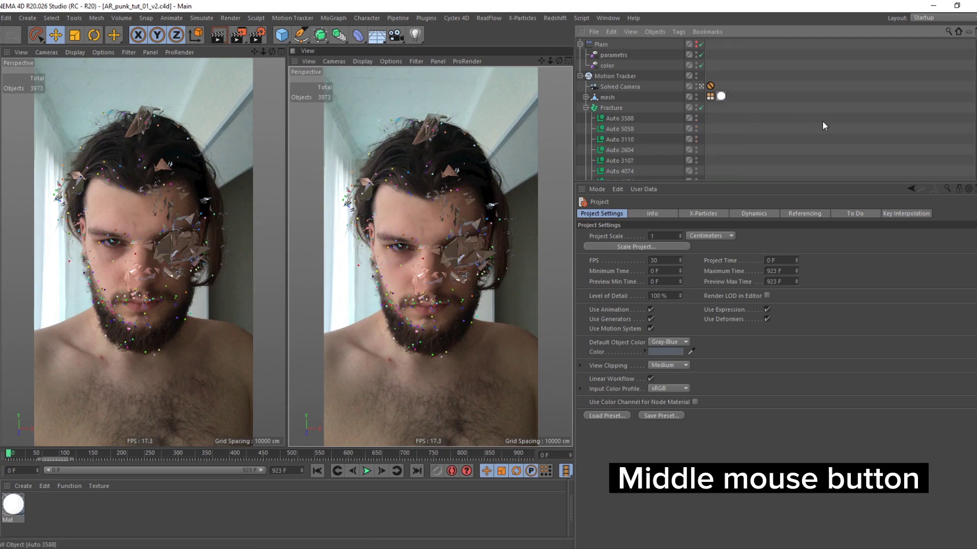
{"action": "middle_click", "coordinate": [615, 109]}
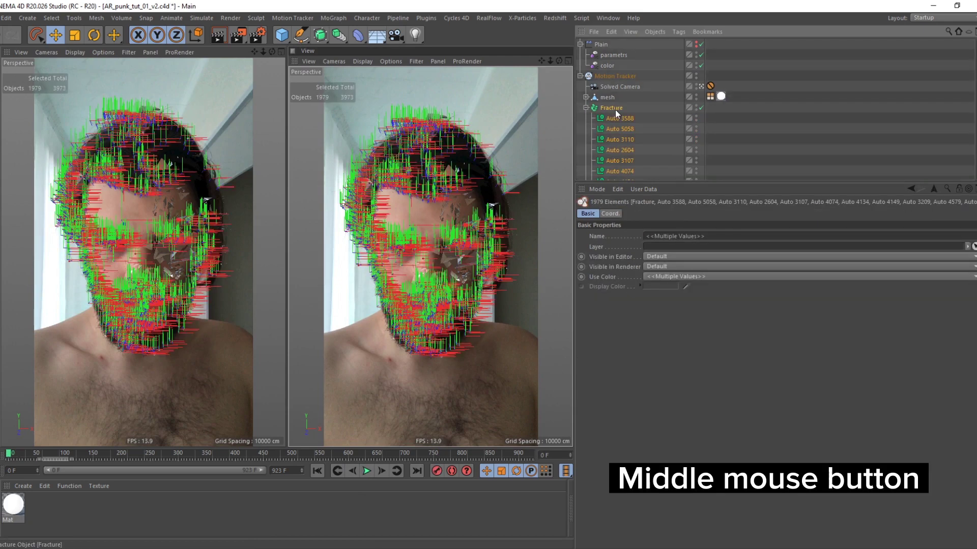
{"action": "left_click", "coordinate": [616, 108], "text": "ctrl"}
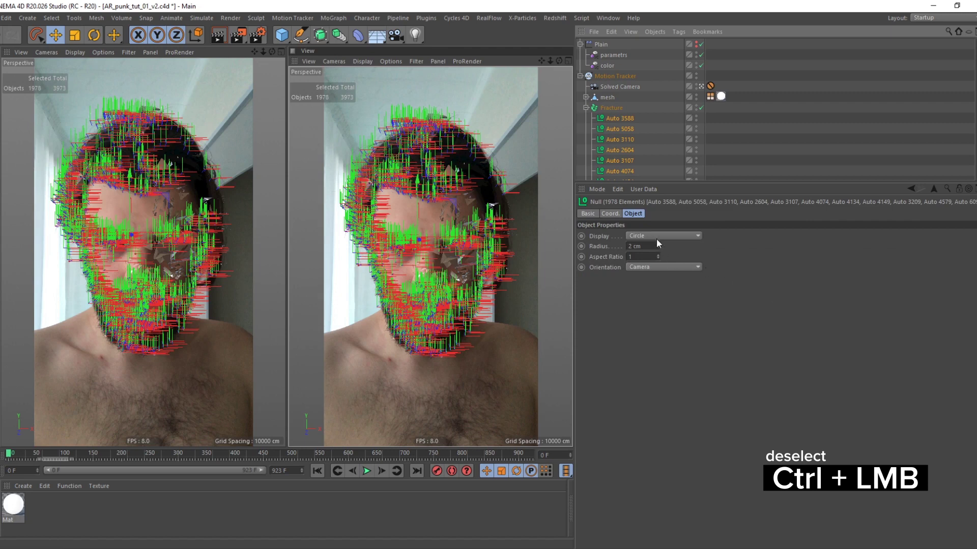
{"action": "double_click", "coordinate": [642, 246]}
{"action": "type", "text": "25"}
{"action": "key", "text": "Return"}
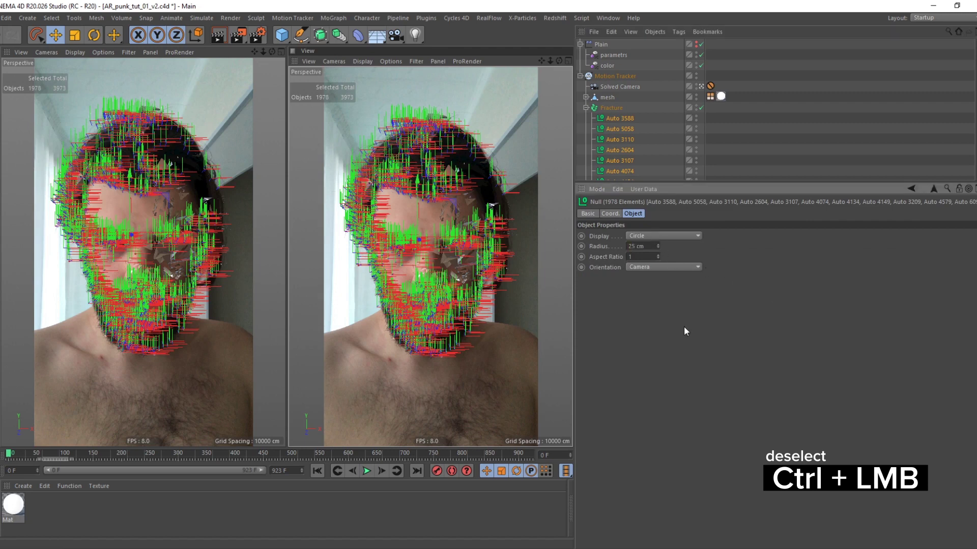
Step: Clear the selection and play back the first frames to check how the circle markers look on the head
{"action": "left_click", "coordinate": [778, 147]}
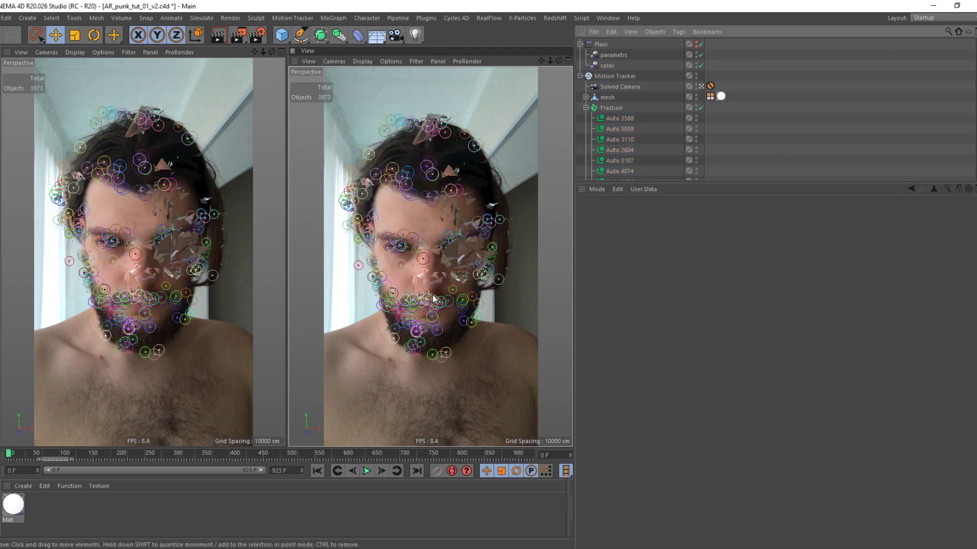
{"action": "left_click", "coordinate": [367, 471]}
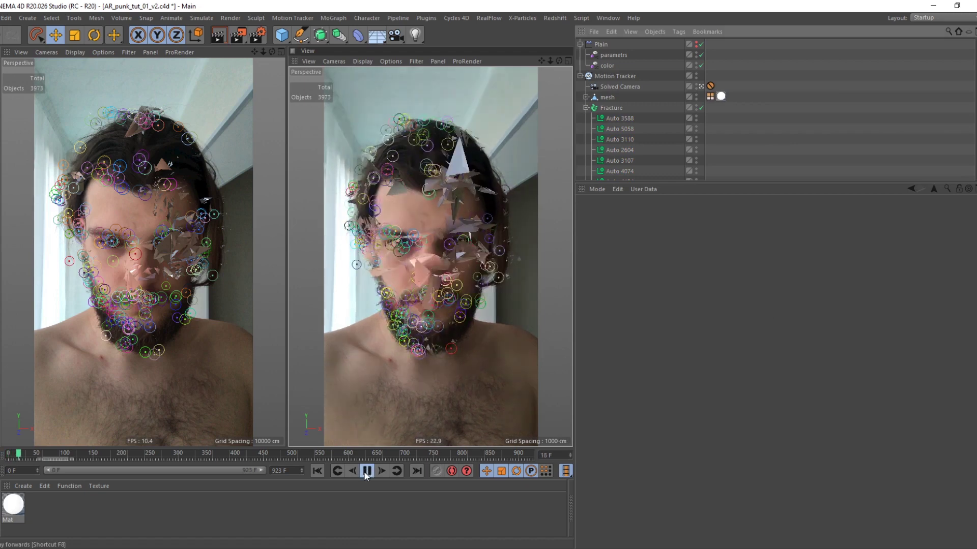
{"action": "left_click", "coordinate": [367, 470]}
Step: Try the Dot display shape on all the Auto nulls inside the Fracture, excluding the Fracture itself
{"action": "middle_click", "coordinate": [610, 107]}
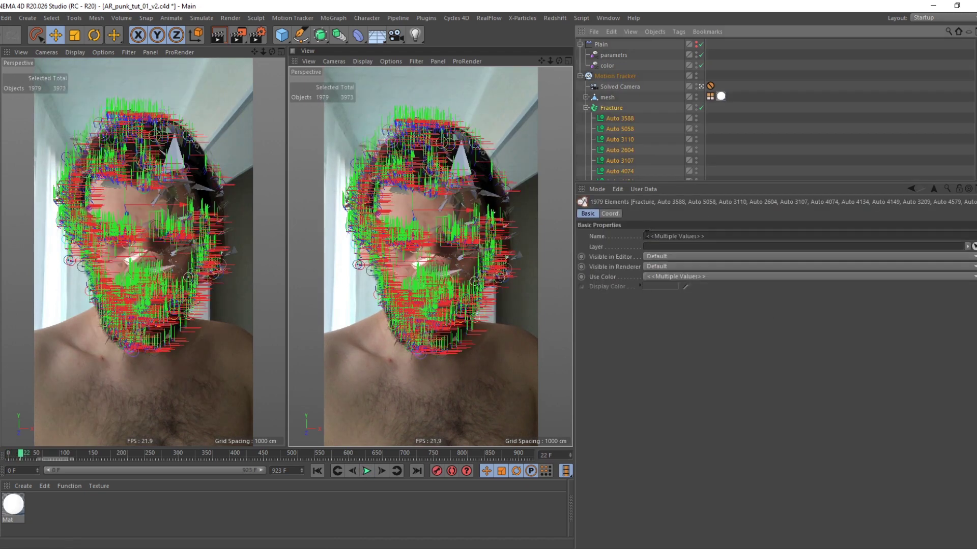
{"action": "left_click", "coordinate": [646, 235]}
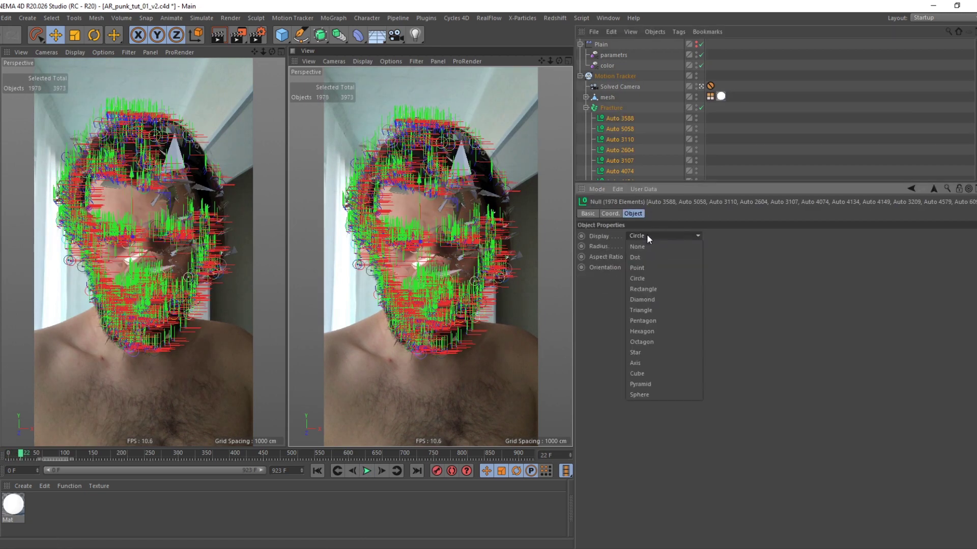
{"action": "left_click", "coordinate": [645, 264]}
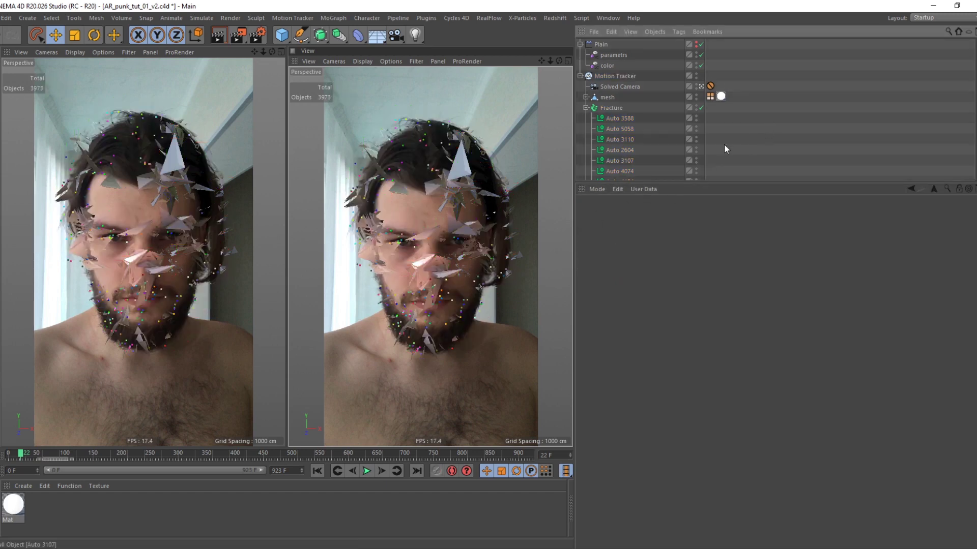
Step: Set the display shape of all the Fracture's Auto nulls to Rectangle, clear the selection and play the animation
{"action": "left_click", "coordinate": [612, 106], "text": "ctrl"}
{"action": "left_click", "coordinate": [612, 108], "text": "ctrl"}
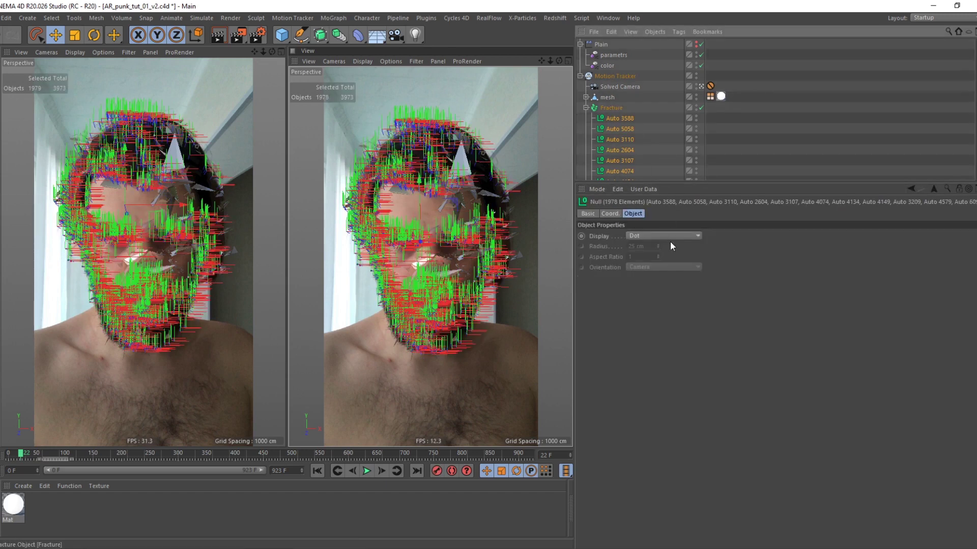
{"action": "left_click", "coordinate": [648, 236]}
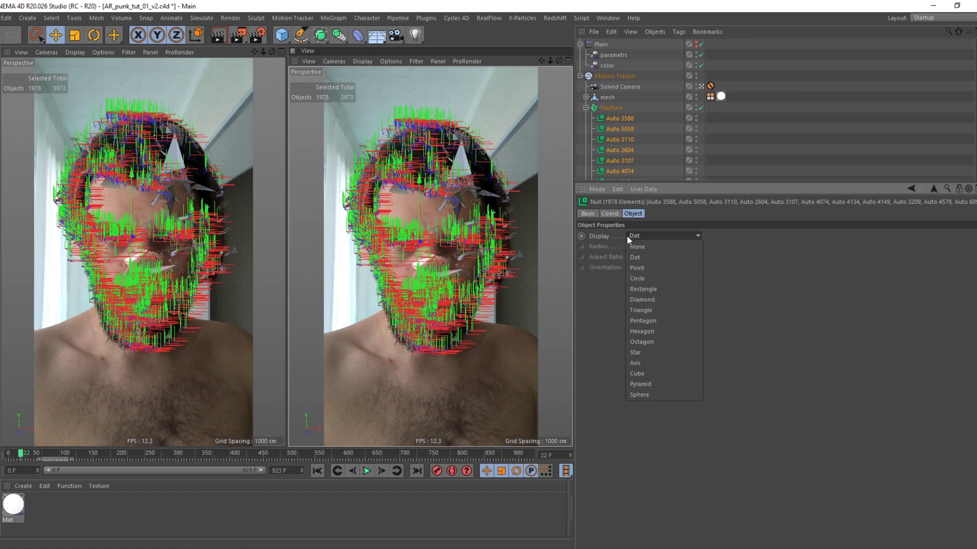
{"action": "left_click", "coordinate": [640, 278]}
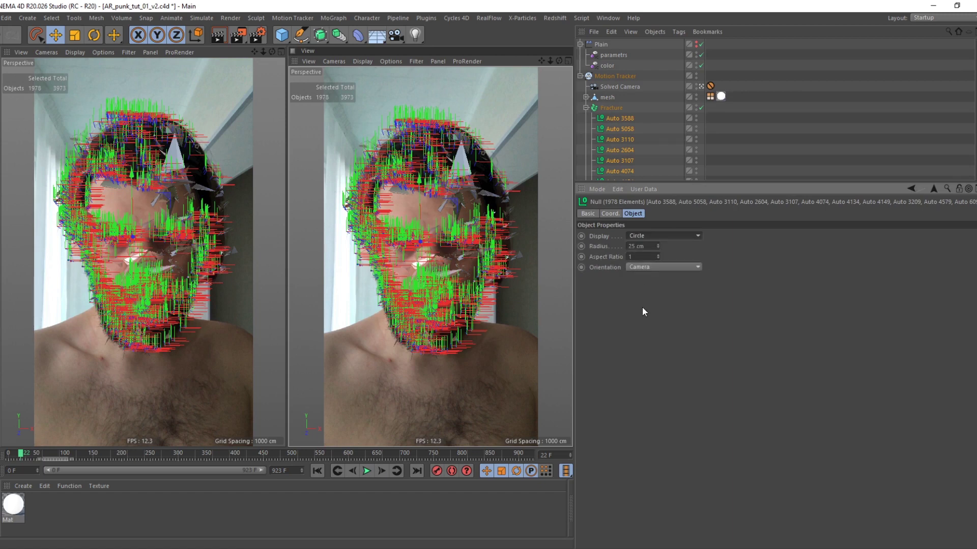
{"action": "left_click", "coordinate": [650, 236]}
{"action": "left_click", "coordinate": [652, 288]}
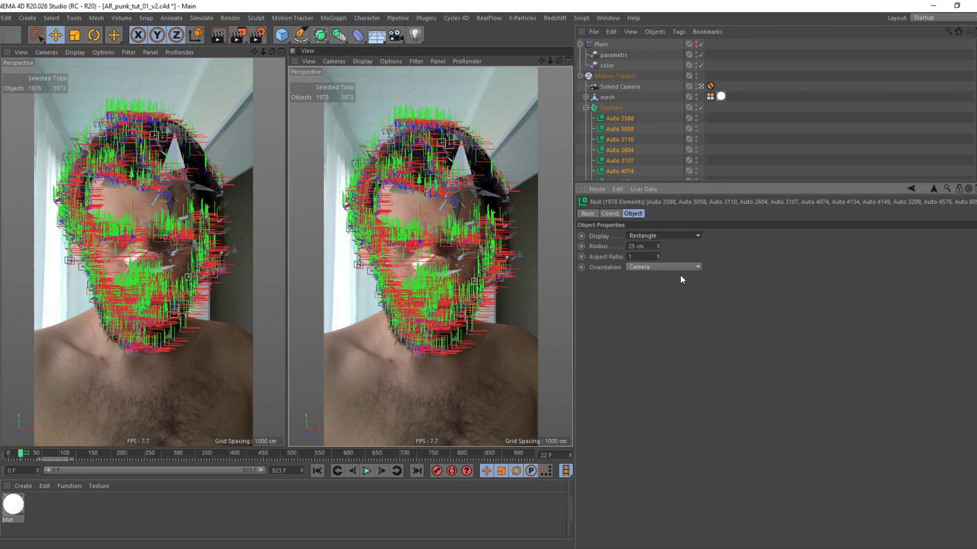
{"action": "left_click", "coordinate": [790, 153]}
{"action": "left_click", "coordinate": [366, 470]}
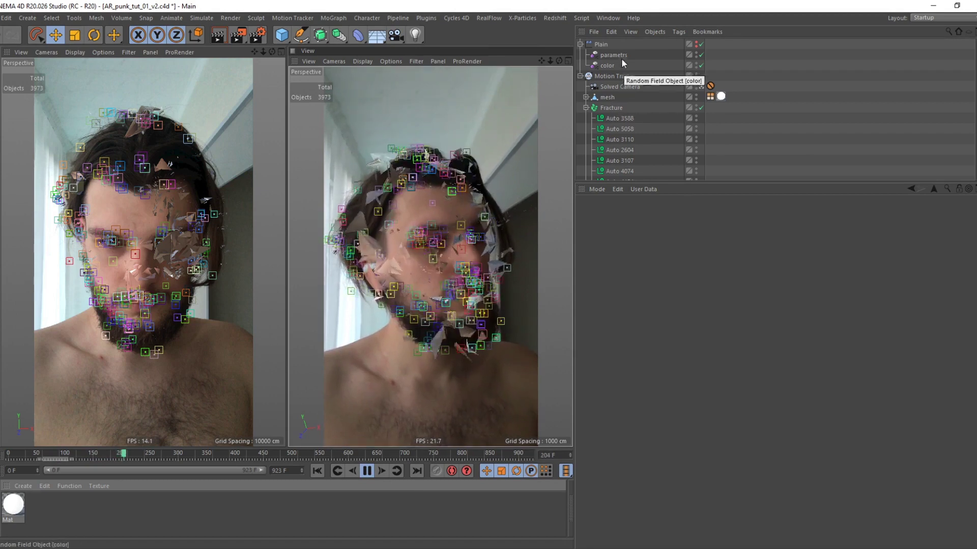
Step: Lower the Max Input of the Rangemap layer in the Plain effector's falloff to about 40 % and save the project
{"action": "left_click", "coordinate": [601, 45]}
{"action": "left_click", "coordinate": [627, 285]}
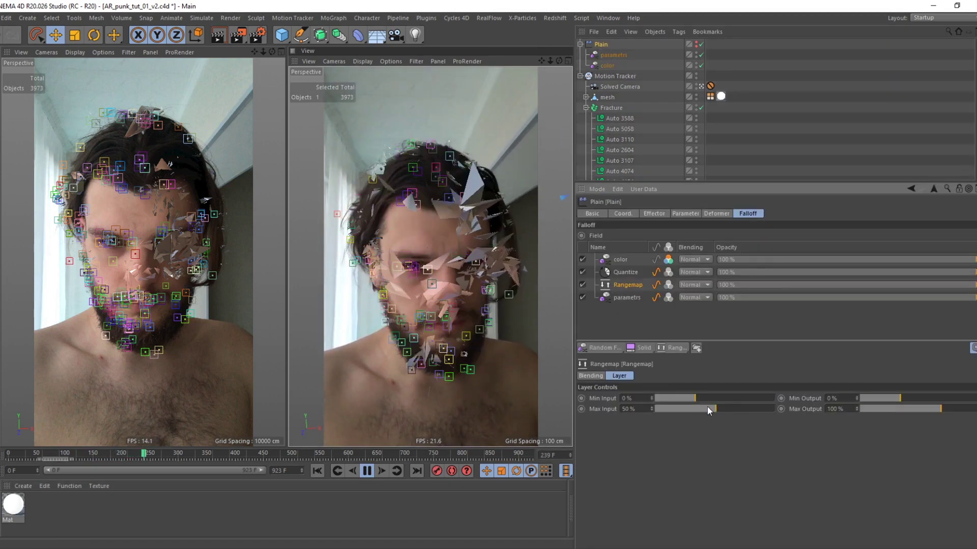
{"action": "left_click", "coordinate": [708, 408]}
{"action": "left_click_drag", "start_coordinate": [710, 405], "coordinate": [703, 408]}
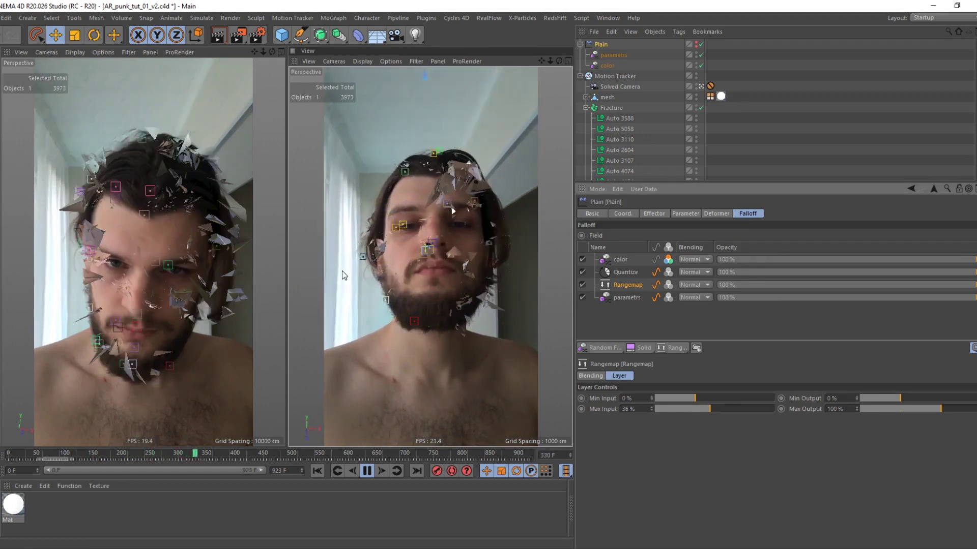
{"action": "left_click_drag", "start_coordinate": [652, 409], "coordinate": [652, 407]}
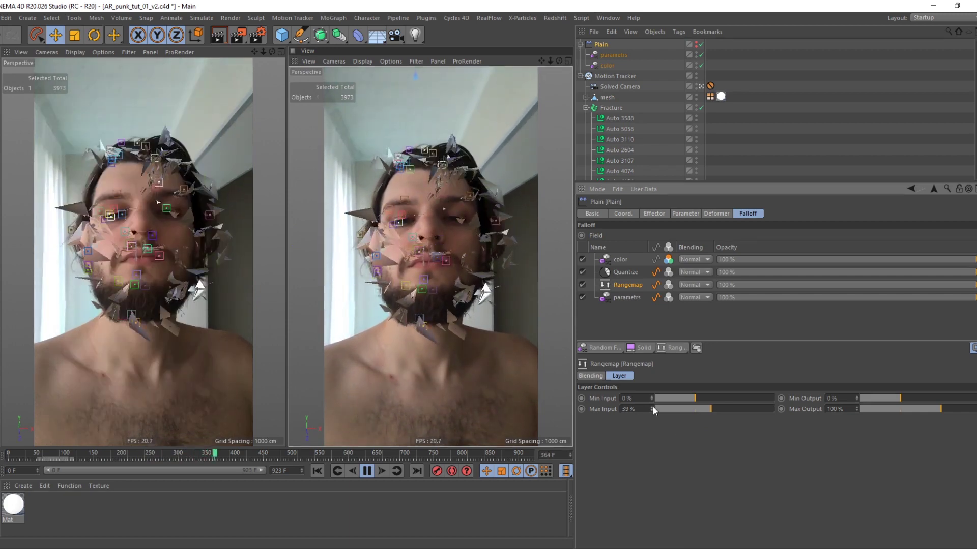
{"action": "left_click", "coordinate": [651, 406]}
{"action": "left_click", "coordinate": [453, 287]}
{"action": "key", "text": "ctrl+s"}
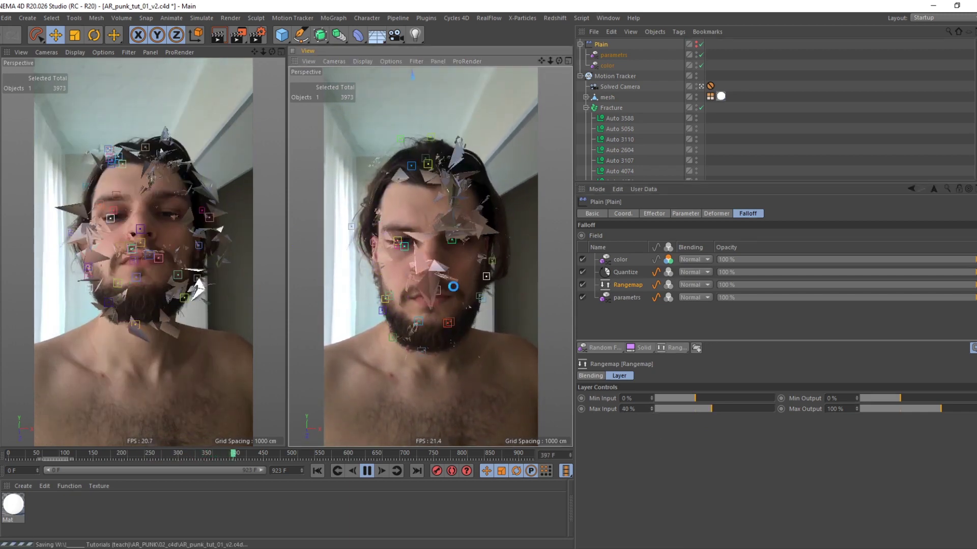
{"action": "left_click", "coordinate": [651, 410]}
{"action": "left_click", "coordinate": [651, 410]}
{"action": "left_click", "coordinate": [651, 409]}
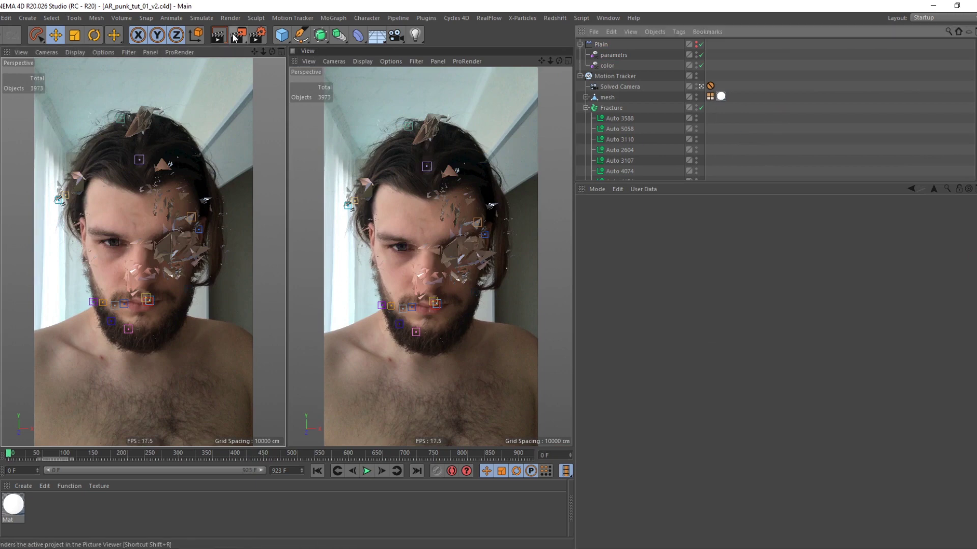
Step: Start rendering the active project to the Picture Viewer and make the viewer window taller
{"action": "left_click", "coordinate": [235, 38]}
{"action": "left_click", "coordinate": [484, 321]}
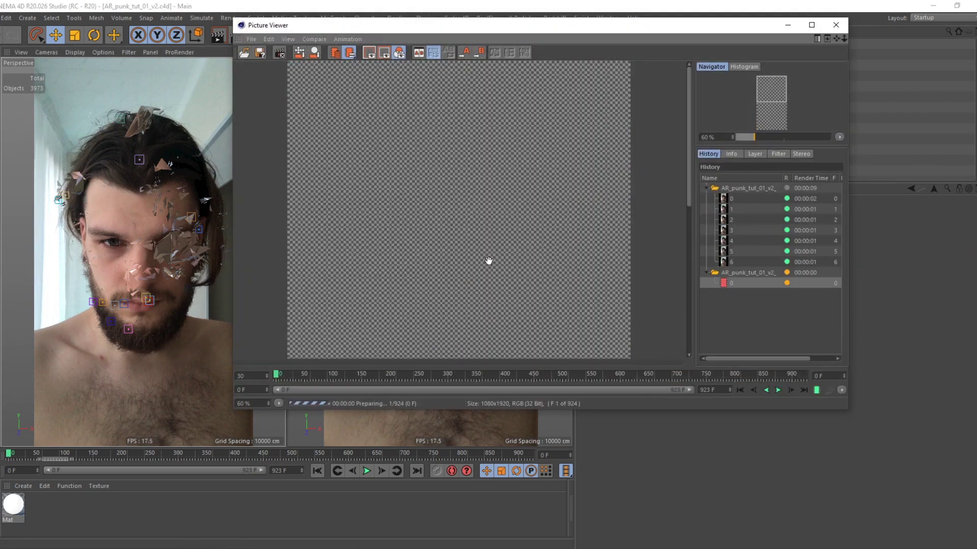
{"action": "left_click_drag", "start_coordinate": [517, 410], "coordinate": [532, 539]}
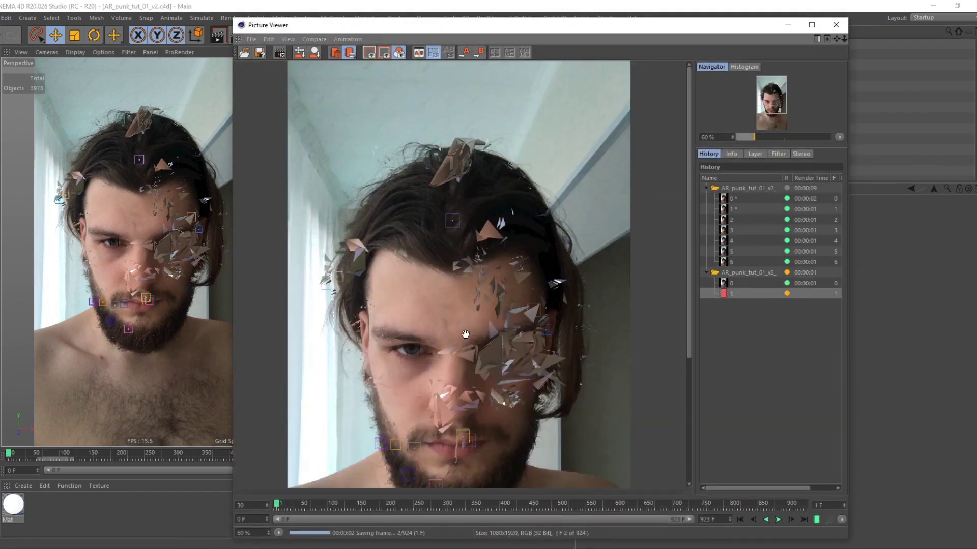
Step: Inspect the rendered frame up close and show its Alpha layer in Single-Pass mode
{"action": "scroll", "coordinate": [463, 333], "scroll_direction": "down", "scroll_amount": 2}
{"action": "scroll", "coordinate": [459, 323], "scroll_direction": "up", "scroll_amount": 4}
{"action": "scroll", "coordinate": [458, 322], "scroll_direction": "up", "scroll_amount": 1}
{"action": "left_click", "coordinate": [757, 154]}
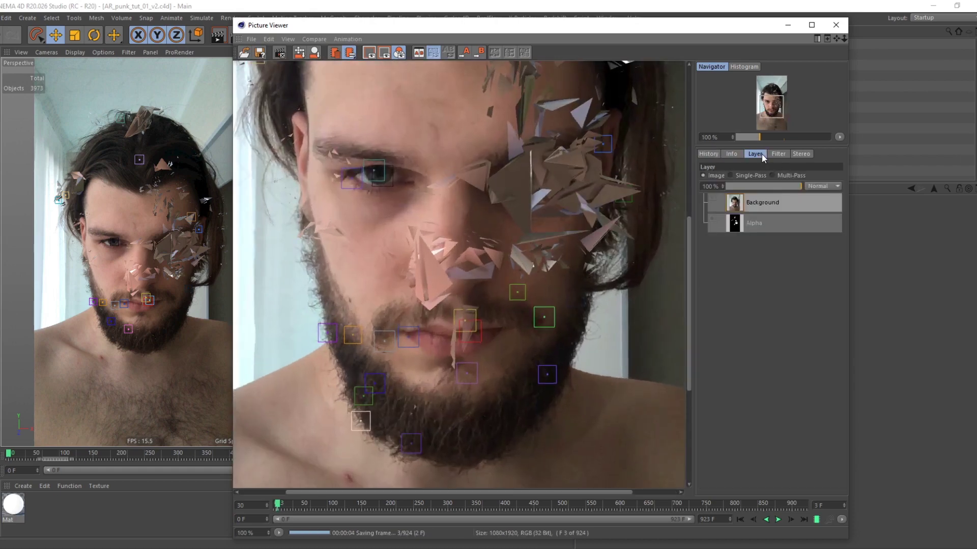
{"action": "left_click", "coordinate": [753, 228]}
{"action": "left_click", "coordinate": [732, 175]}
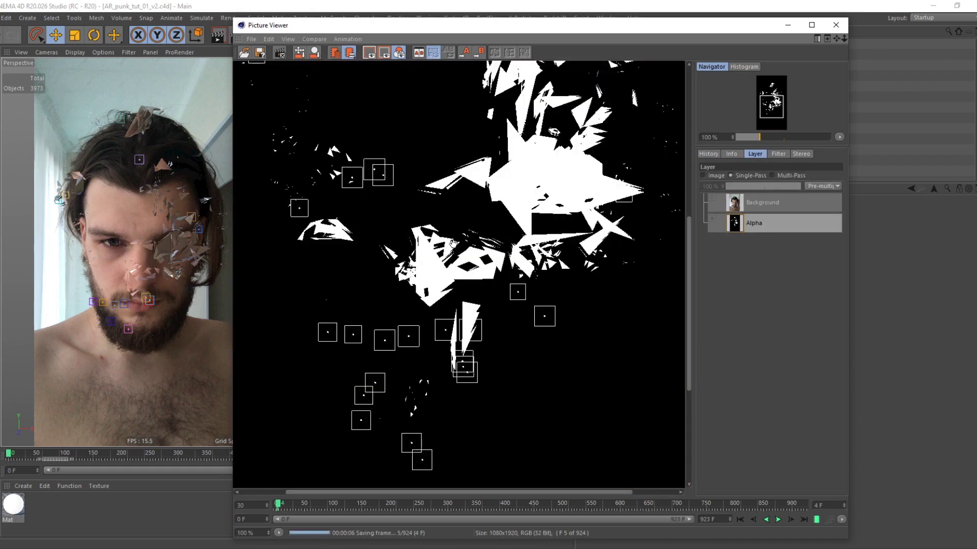
{"action": "scroll", "coordinate": [443, 248], "scroll_direction": "up", "scroll_amount": 3}
{"action": "scroll", "coordinate": [443, 247], "scroll_direction": "down", "scroll_amount": 3}
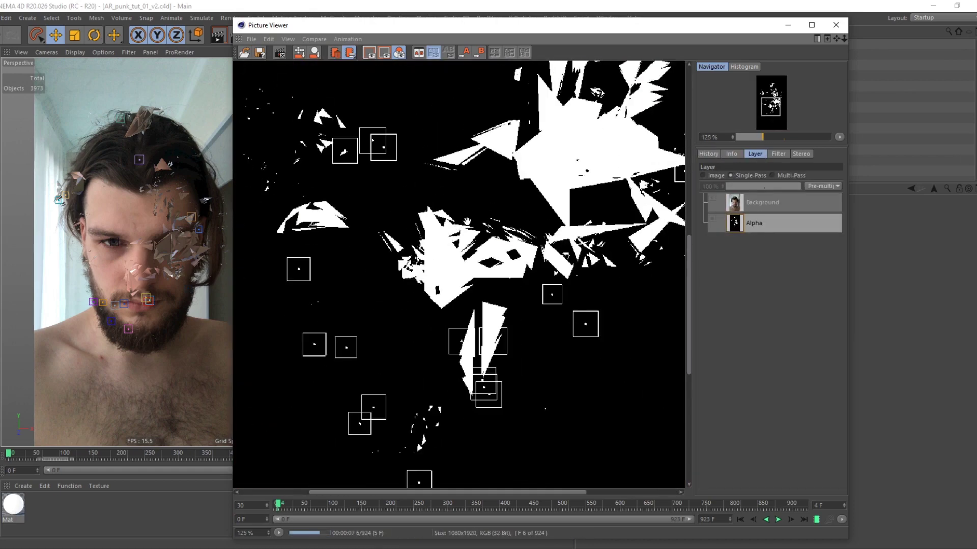
Step: Compare the rendered image with its alpha by alternating Image and Single-Pass modes, ending on the full frame in Image mode
{"action": "left_click", "coordinate": [715, 176]}
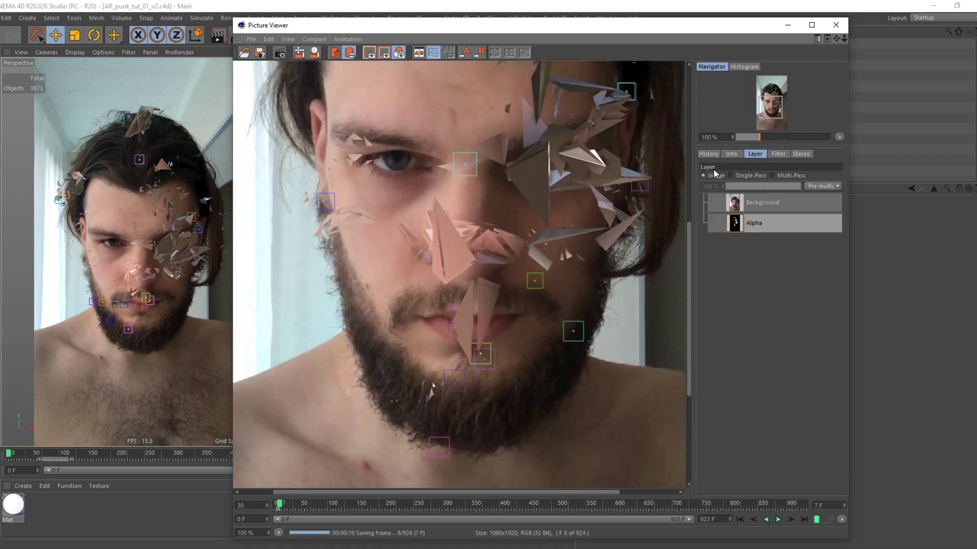
{"action": "left_click", "coordinate": [742, 175]}
{"action": "left_click", "coordinate": [715, 175]}
{"action": "left_click", "coordinate": [739, 175]}
{"action": "scroll", "coordinate": [489, 193], "scroll_direction": "down", "scroll_amount": 2}
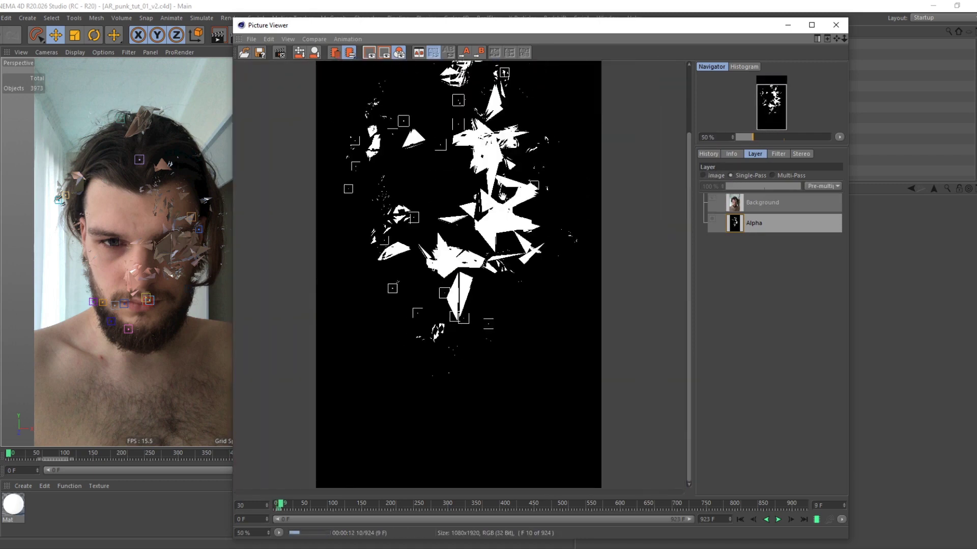
{"action": "scroll", "coordinate": [503, 194], "scroll_direction": "down", "scroll_amount": 2}
{"action": "scroll", "coordinate": [673, 268], "scroll_direction": "up", "scroll_amount": 1}
{"action": "left_click", "coordinate": [710, 175]}
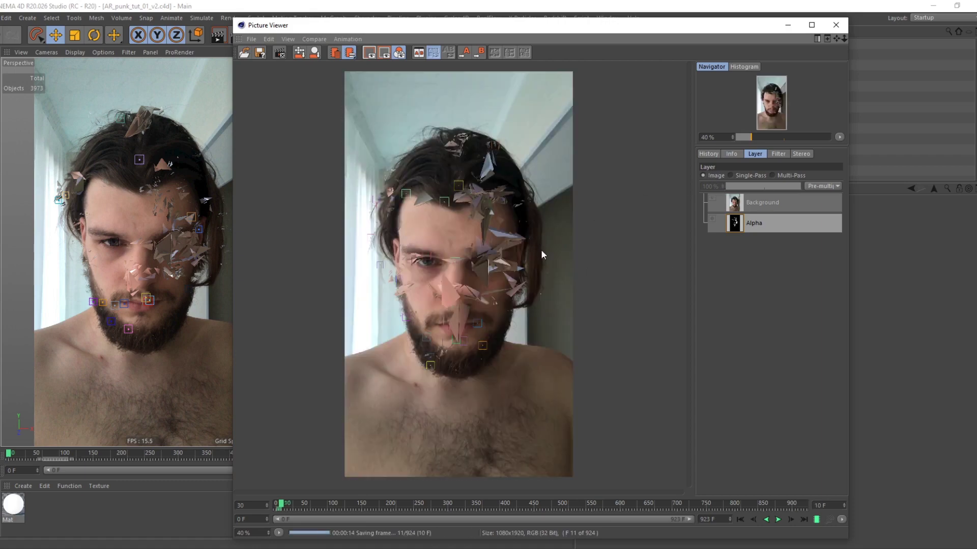